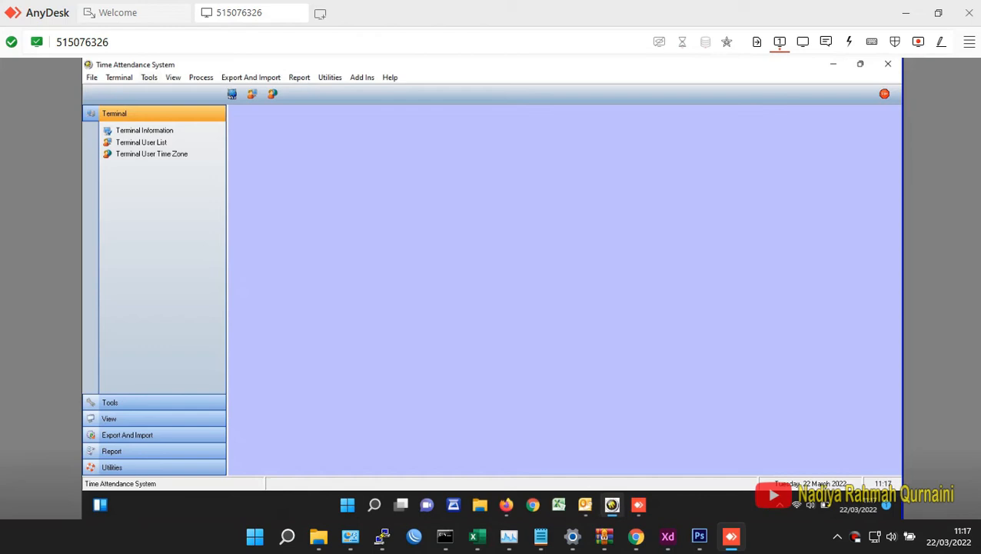
- Change the description of terminal 1 to P40, save it, and check the terminal's connection status
{"action": "left_click", "coordinate": [149, 77]}
{"action": "mouse_move", "coordinate": [119, 77]}
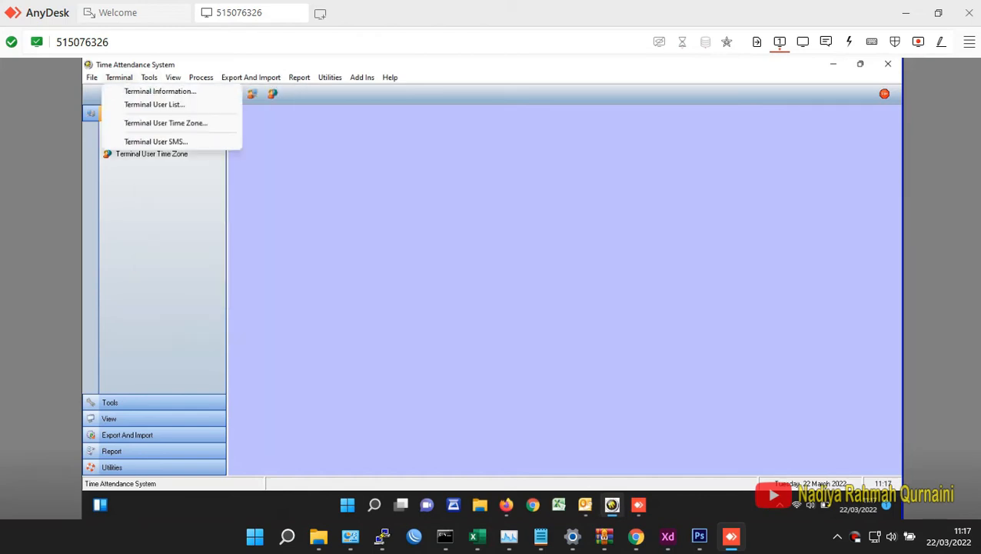
{"action": "left_click", "coordinate": [160, 91]}
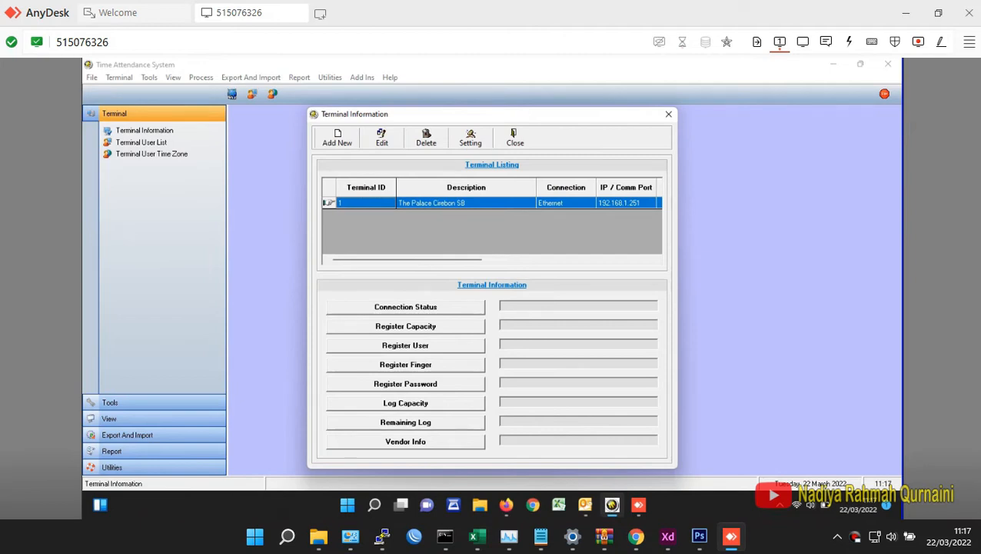
{"action": "left_click", "coordinate": [381, 138]}
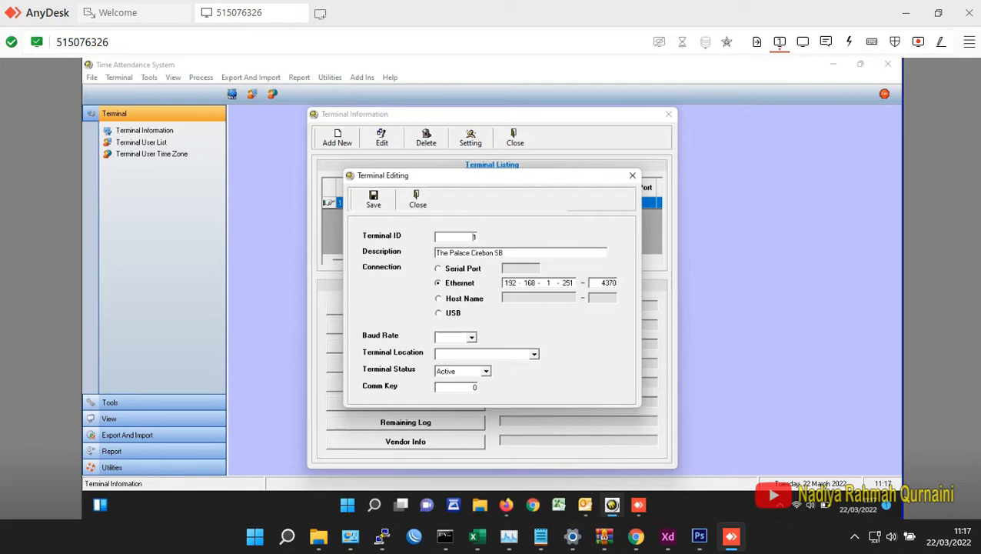
{"action": "key", "text": "Tab"}
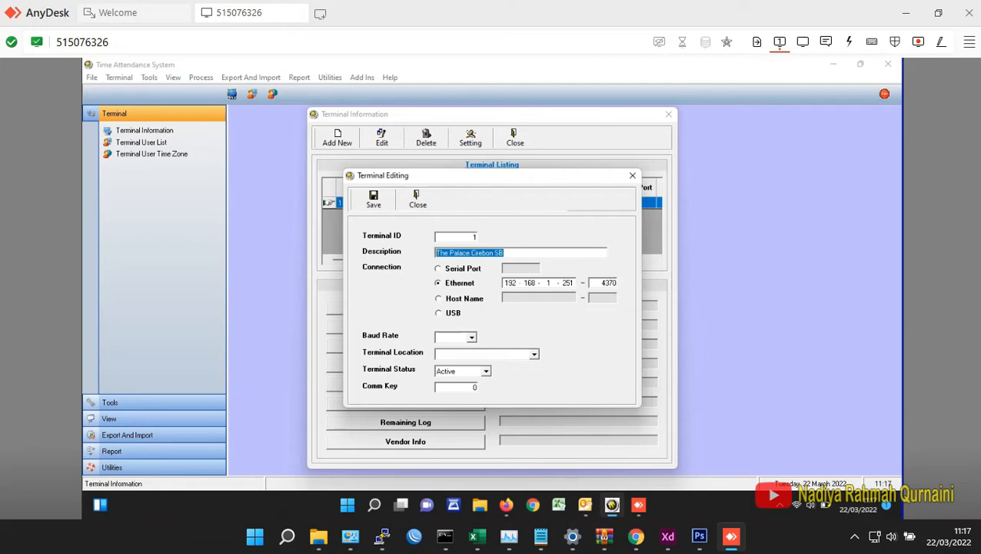
{"action": "type", "text": "P40"}
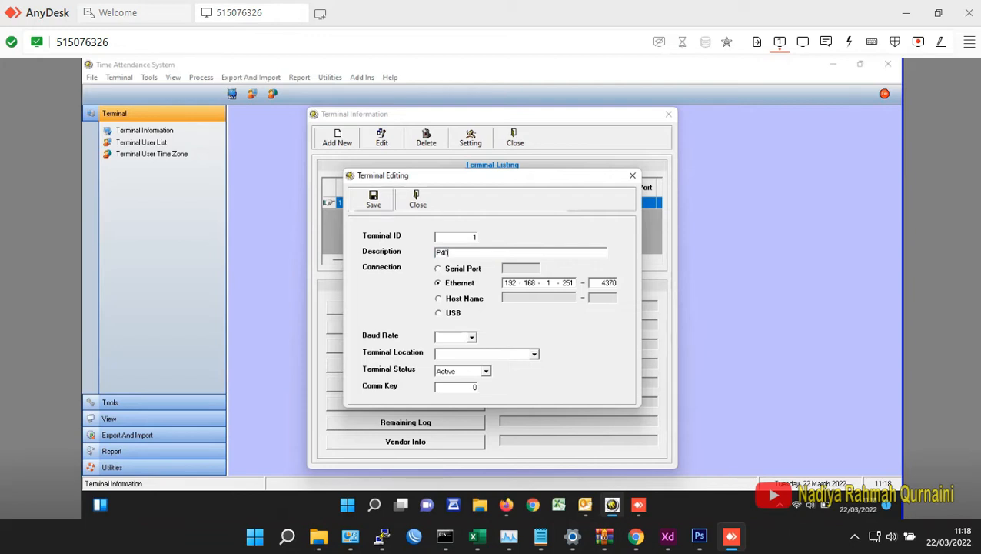
{"action": "left_click", "coordinate": [373, 200]}
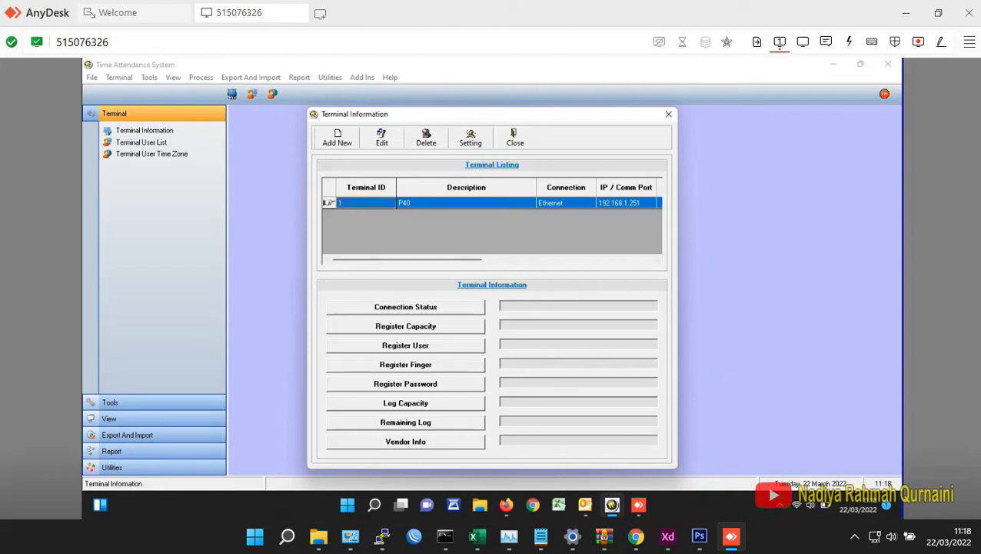
{"action": "left_click", "coordinate": [406, 307]}
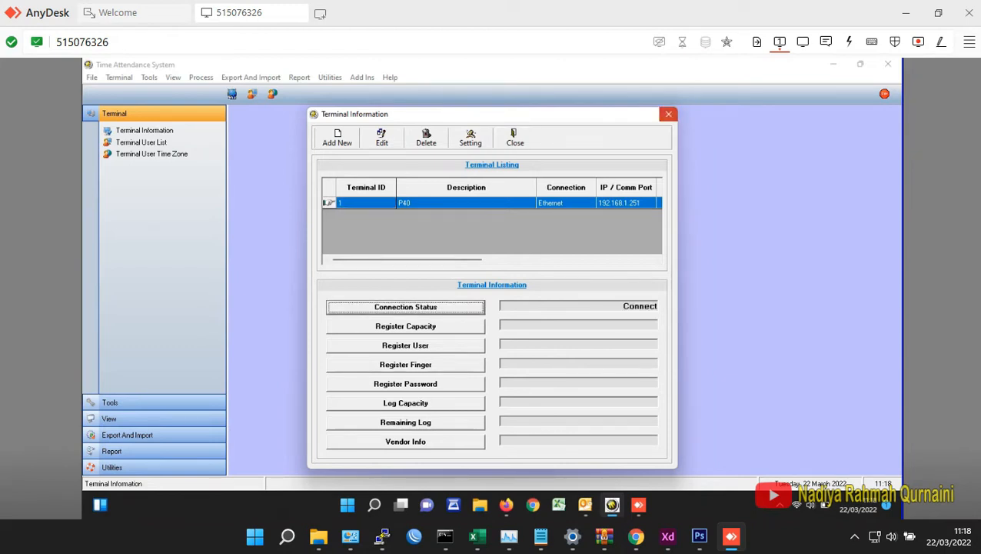
{"action": "left_click", "coordinate": [668, 114]}
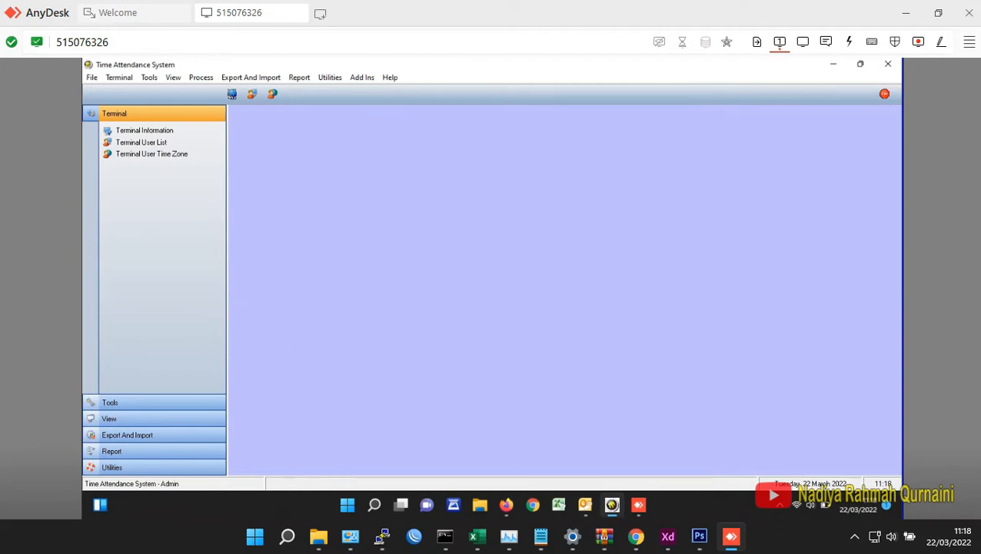
- Rename the department with code 1 as P40 in the department settings
{"action": "left_click", "coordinate": [80, 23]}
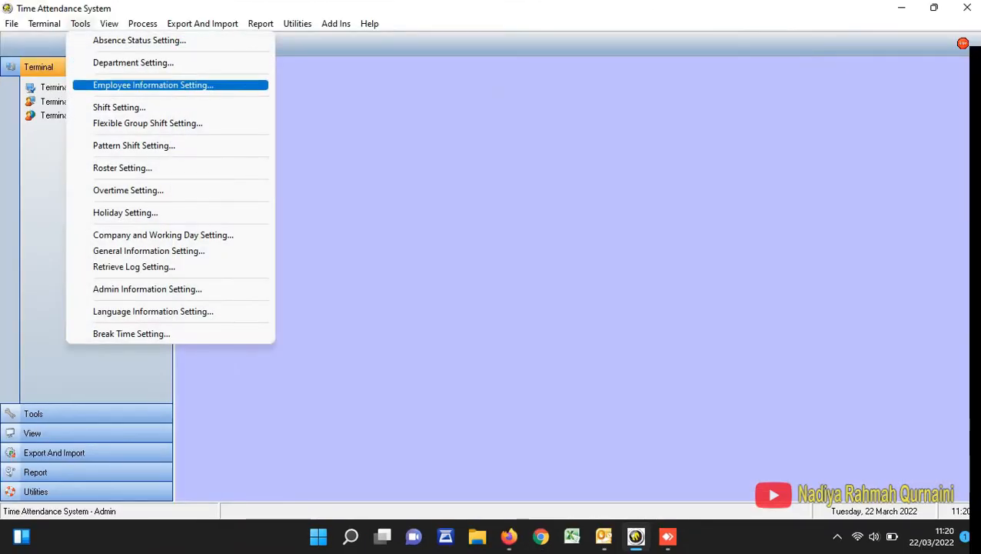
{"action": "left_click", "coordinate": [133, 63]}
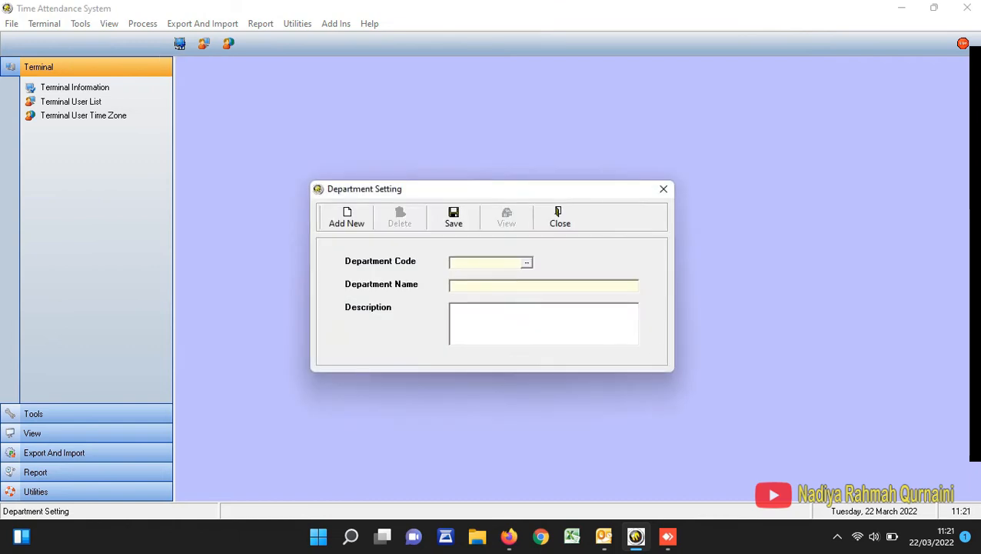
{"action": "left_click", "coordinate": [526, 263]}
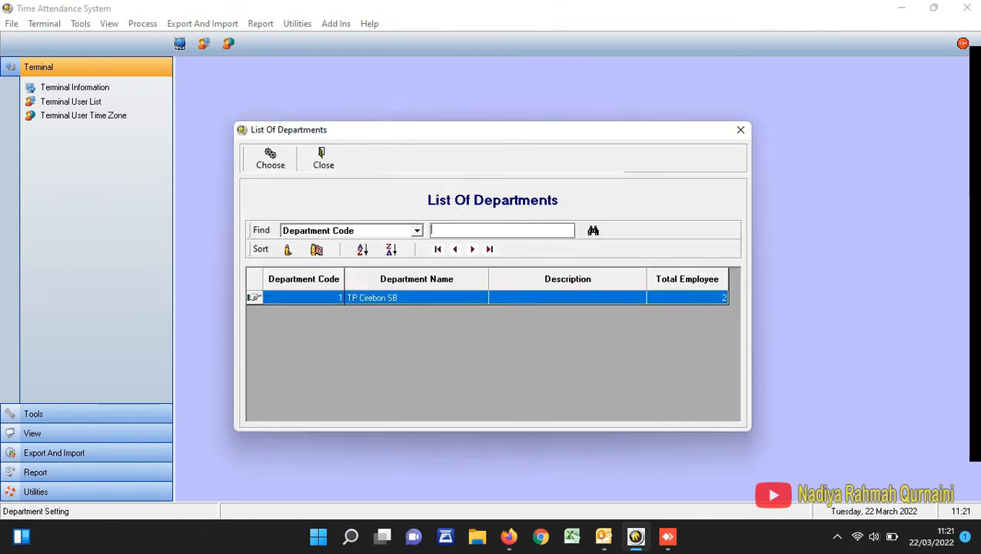
{"action": "double_click", "coordinate": [400, 298]}
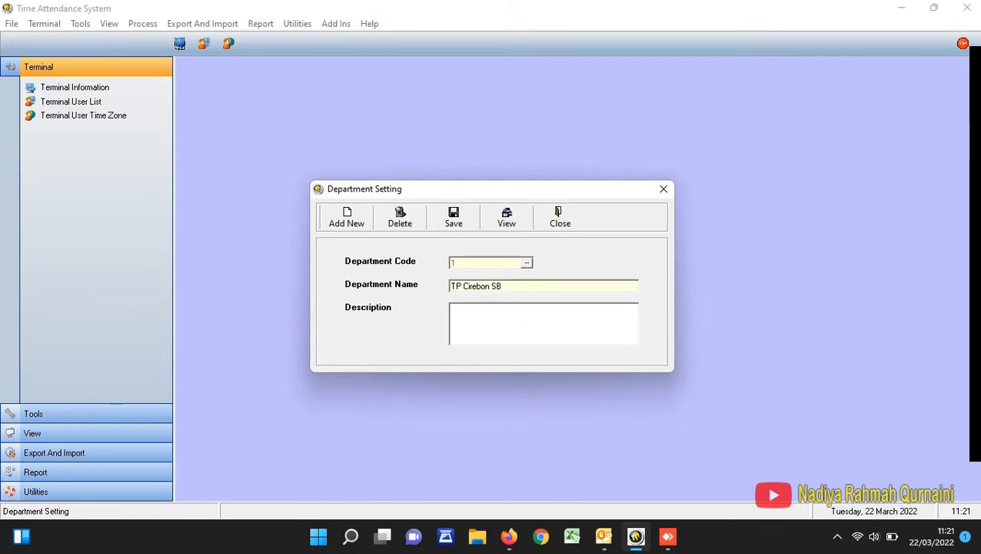
{"action": "double_click", "coordinate": [504, 286]}
{"action": "left_click", "coordinate": [503, 286]}
{"action": "left_click_drag", "start_coordinate": [504, 286], "coordinate": [450, 286]}
{"action": "type", "text": "P40"}
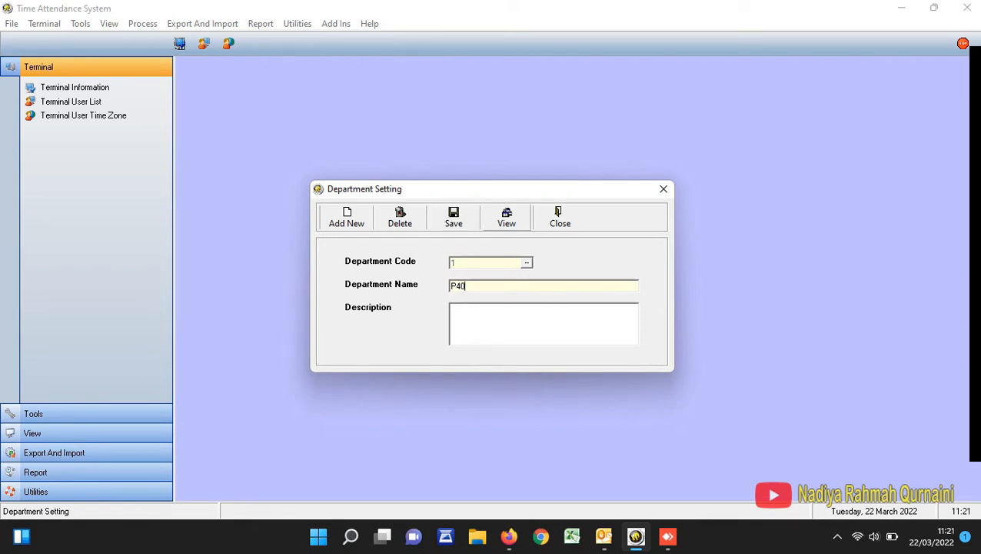
{"action": "left_click", "coordinate": [560, 217]}
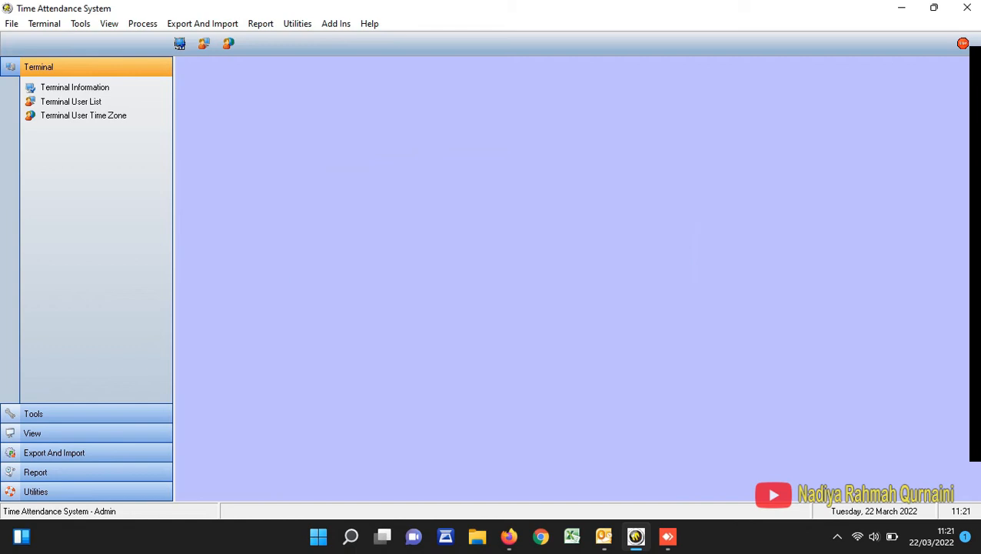
- Start an employee record in the employee information settings with the fingerprint ID, the same number as employee code, and the first name
{"action": "left_click", "coordinate": [80, 23]}
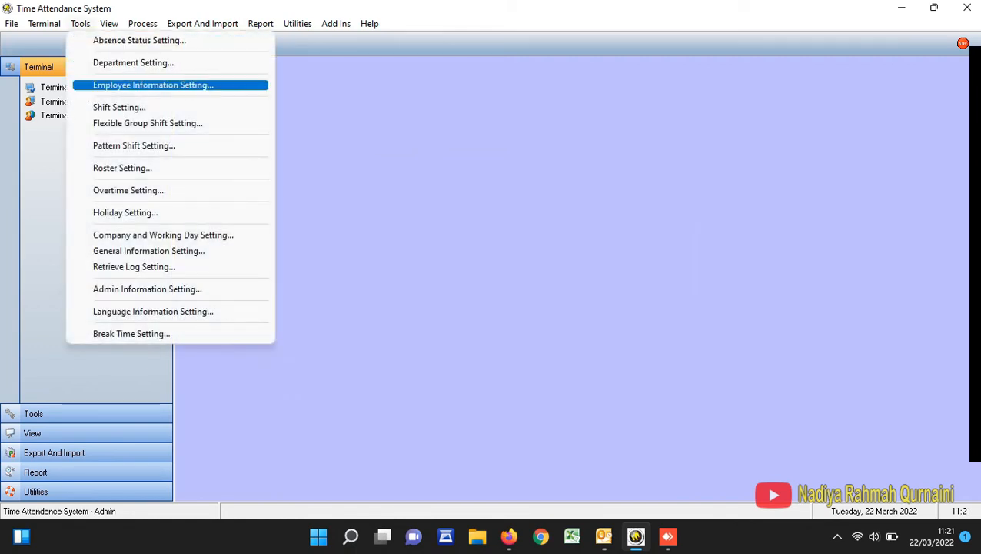
{"action": "key", "text": "Return"}
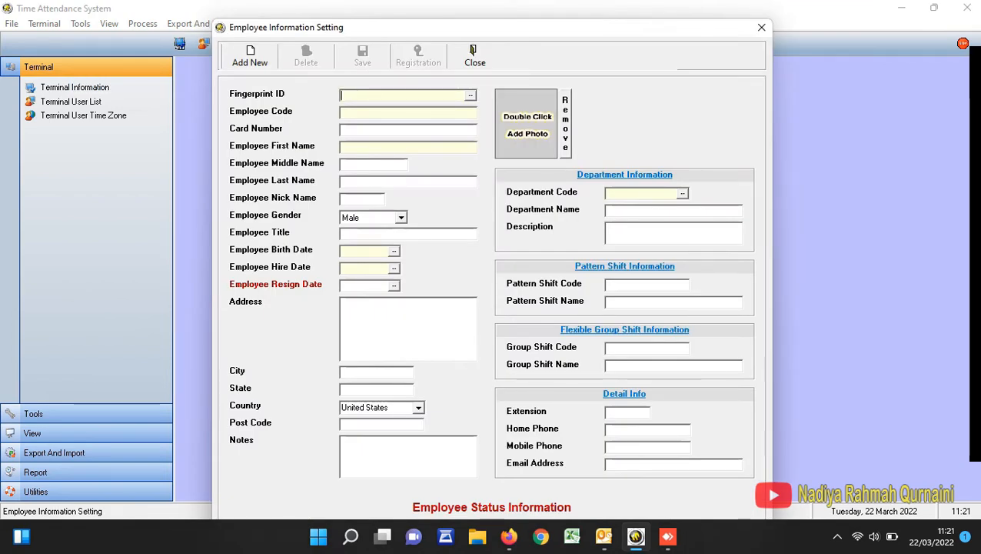
{"action": "type", "text": "21123"}
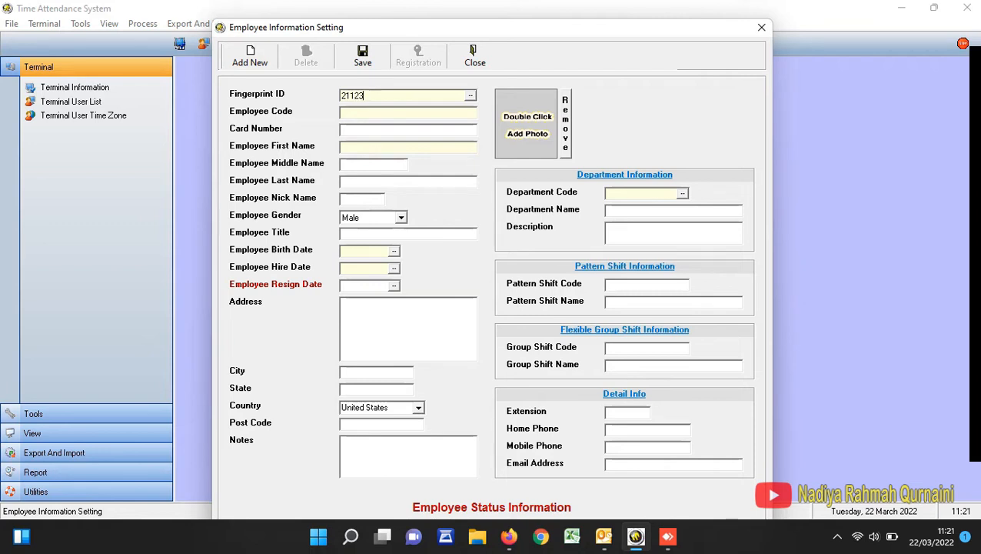
{"action": "type", "text": "1"}
{"action": "key", "text": "ctrl+a"}
{"action": "key", "text": "ctrl+c"}
{"action": "key", "text": "Tab"}
{"action": "key", "text": "ctrl+v"}
{"action": "type", "text": "WIDYA"}
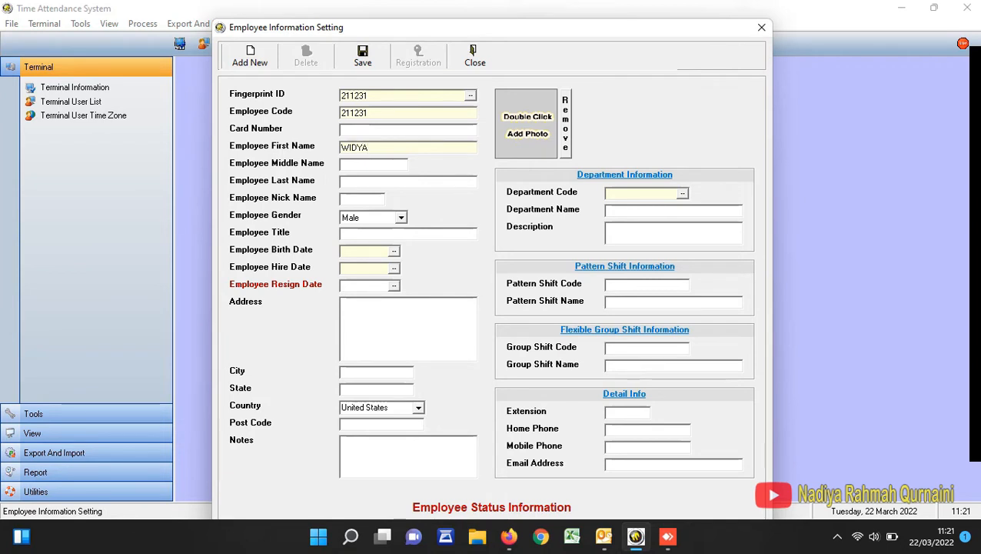
- Set the employee's gender to Female and fill in the birth date
{"action": "left_click", "coordinate": [401, 217]}
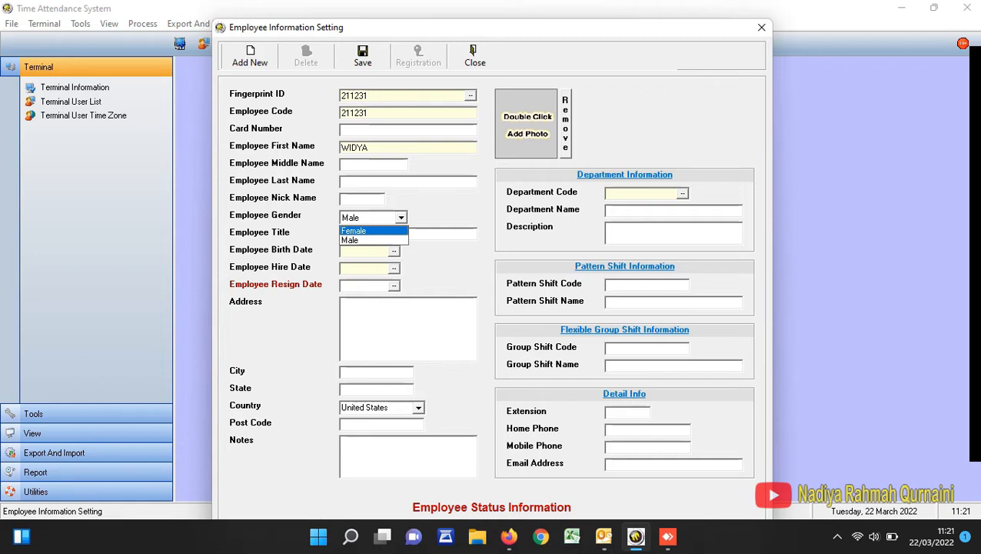
{"action": "key", "text": "Return"}
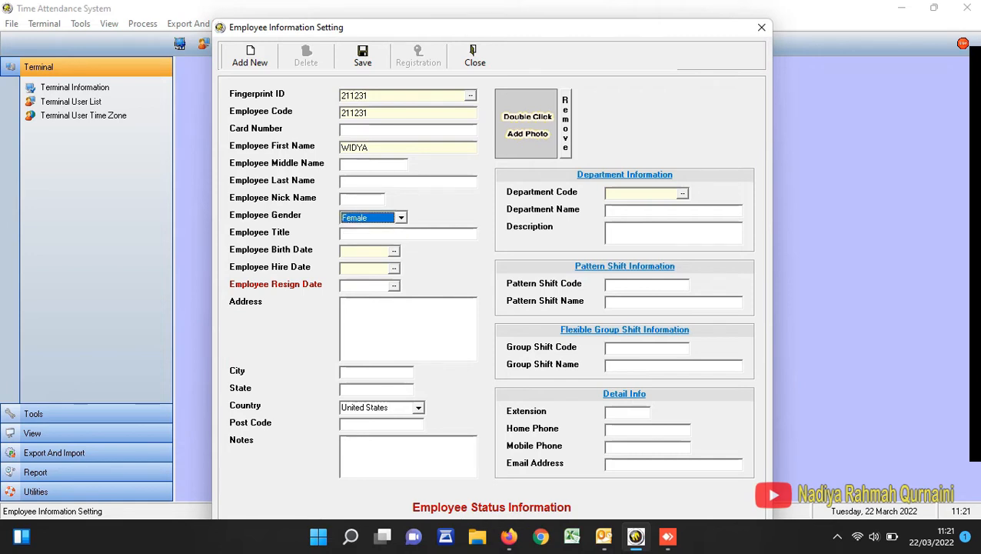
{"action": "left_click", "coordinate": [394, 250]}
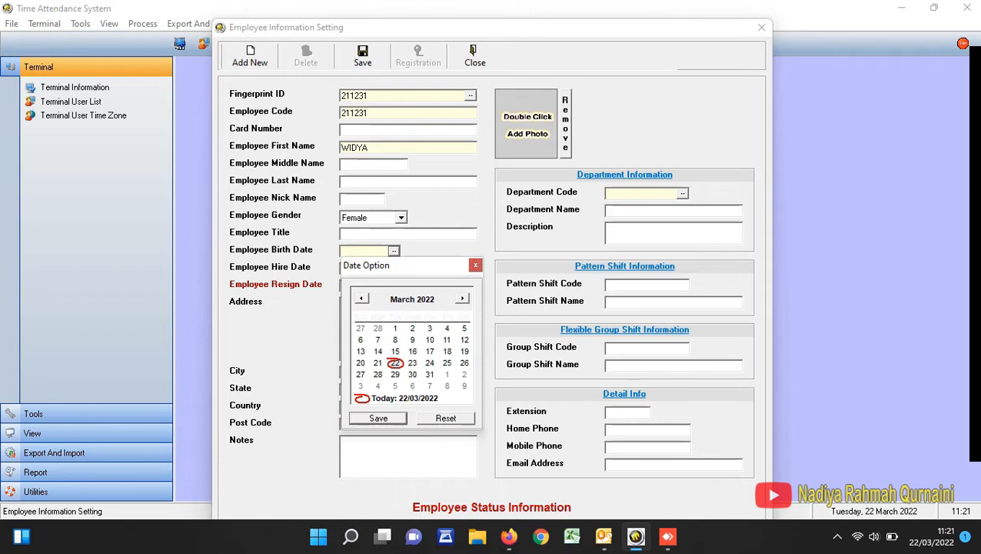
{"action": "left_click", "coordinate": [443, 304]}
{"action": "left_click", "coordinate": [443, 304]}
{"action": "left_click", "coordinate": [443, 303]}
{"action": "left_click", "coordinate": [443, 304]}
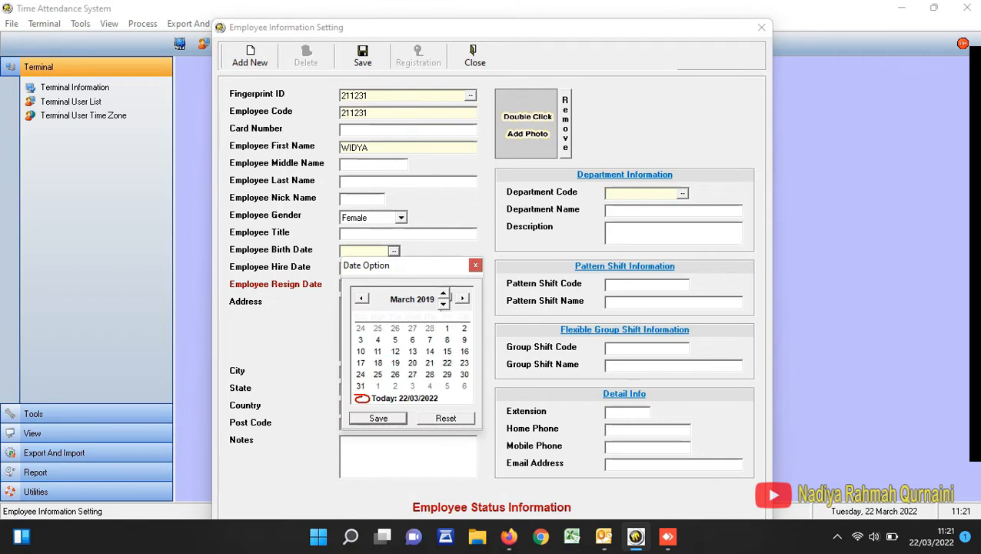
{"action": "left_click", "coordinate": [443, 304]}
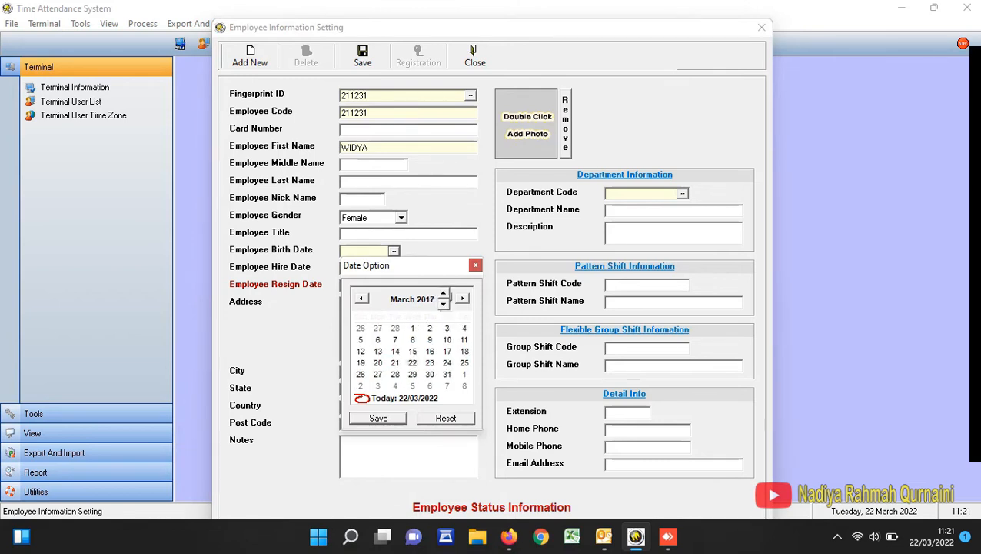
{"action": "left_click", "coordinate": [377, 418]}
- Set the employee's hire date to 22-03-2017
{"action": "left_click", "coordinate": [393, 268]}
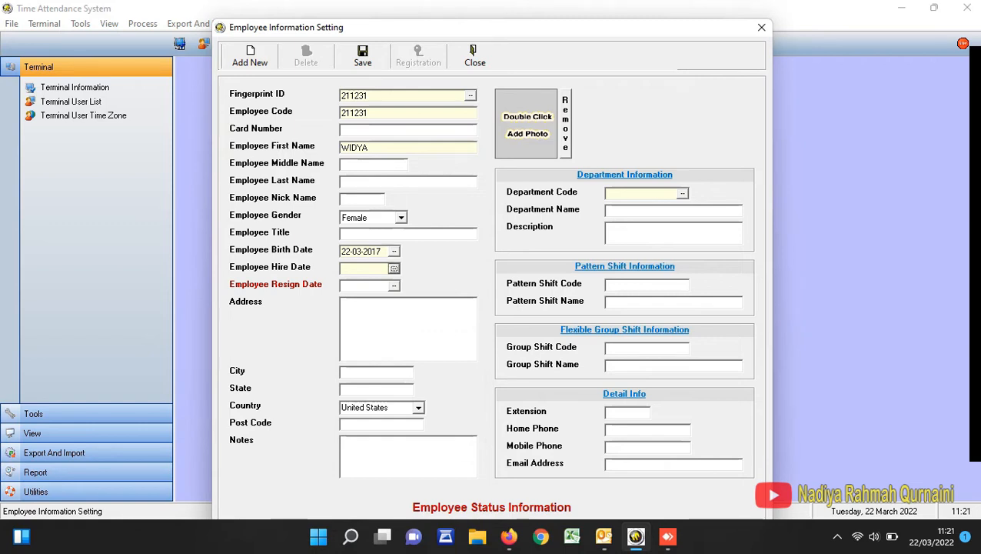
{"action": "left_click", "coordinate": [425, 316]}
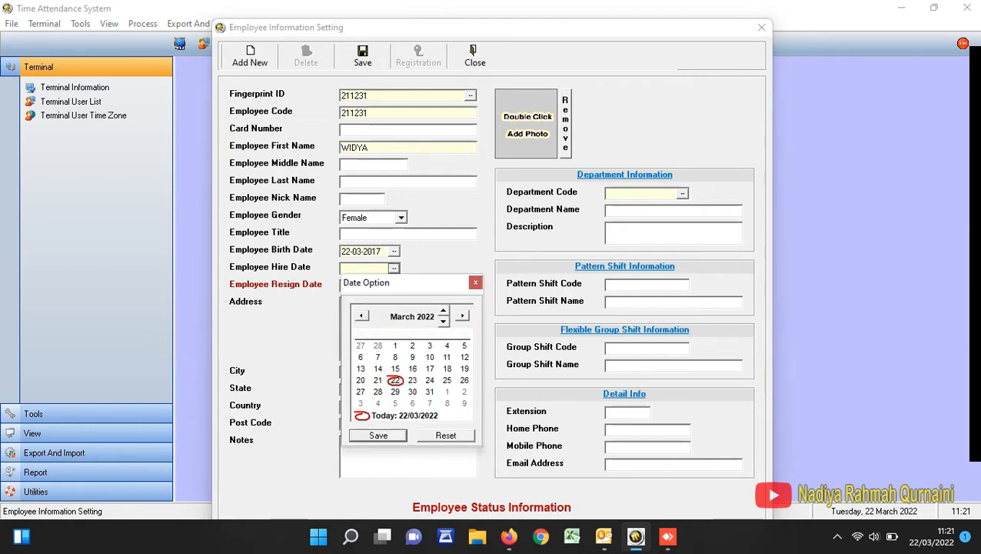
{"action": "left_click", "coordinate": [443, 322]}
{"action": "left_click", "coordinate": [443, 322]}
{"action": "left_click", "coordinate": [443, 322]}
{"action": "left_click", "coordinate": [443, 321]}
{"action": "left_click", "coordinate": [443, 321]}
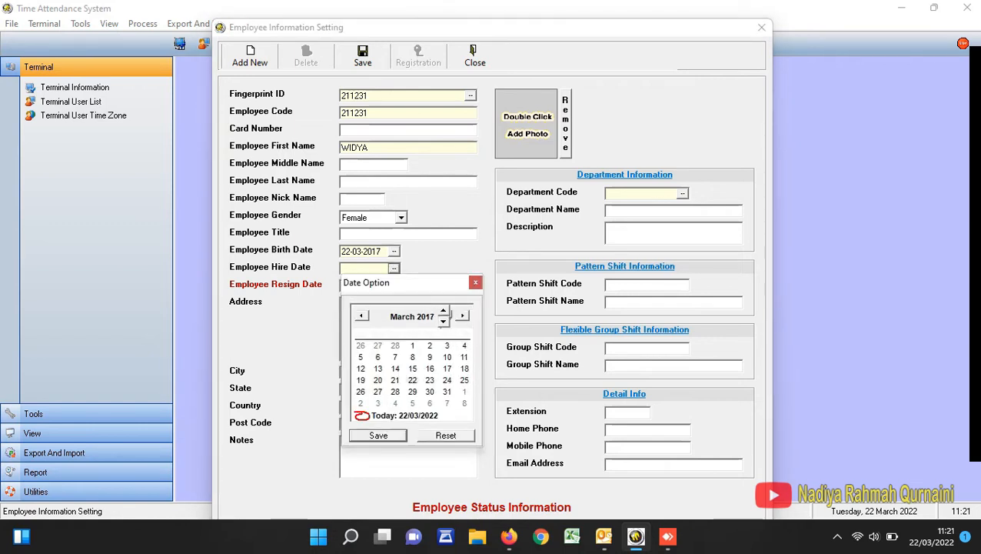
{"action": "left_click", "coordinate": [378, 436]}
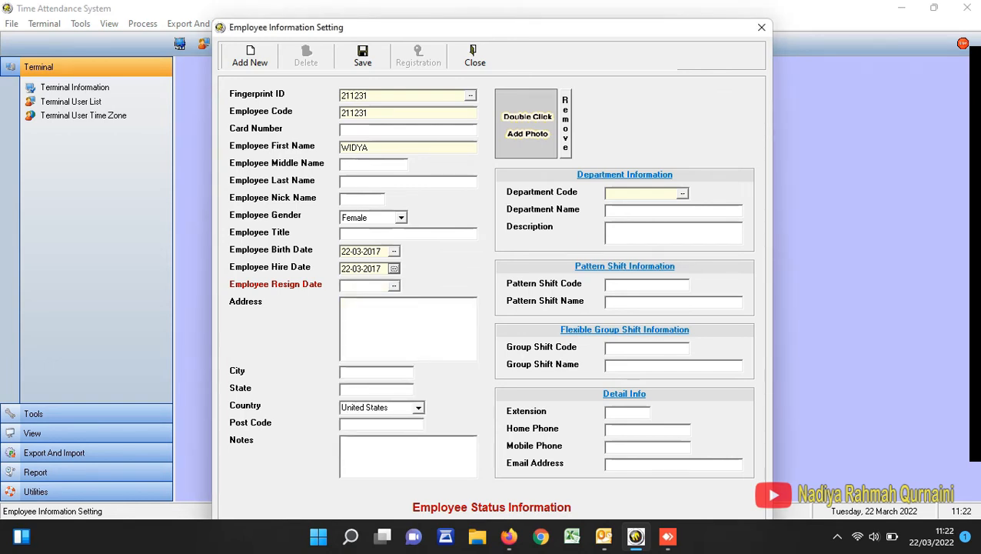
- Assign the employee to department P40 and save the record
{"action": "left_click", "coordinate": [682, 193]}
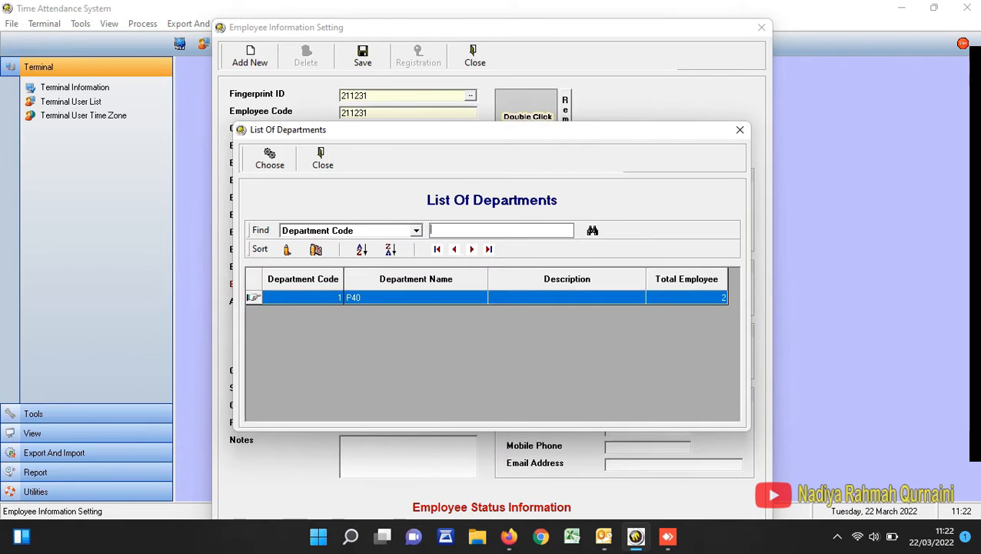
{"action": "double_click", "coordinate": [416, 298]}
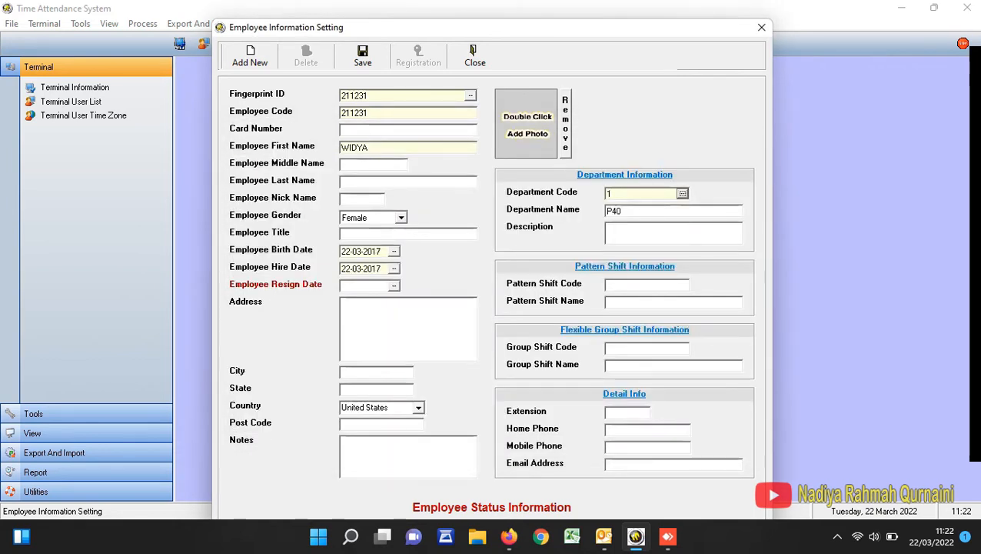
{"action": "left_click", "coordinate": [363, 56]}
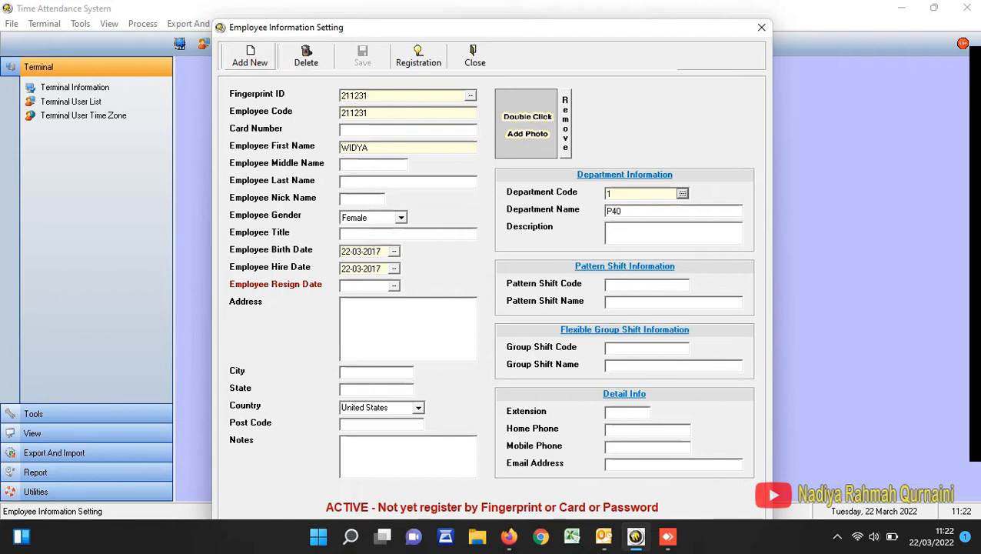
- Start another new employee record with the numeric fingerprint ID, the same number as employee code, and the first name
{"action": "left_click", "coordinate": [250, 57]}
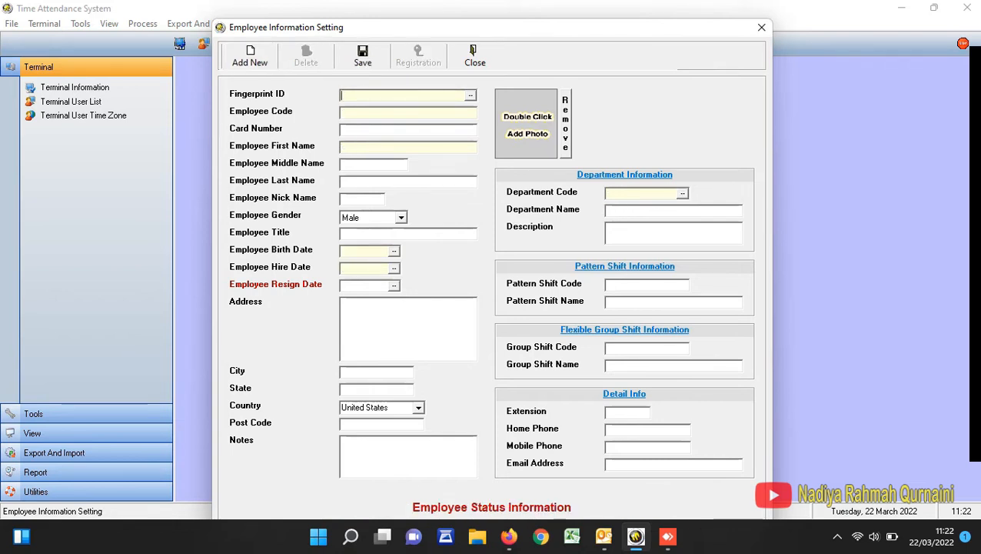
{"action": "type", "text": "R"}
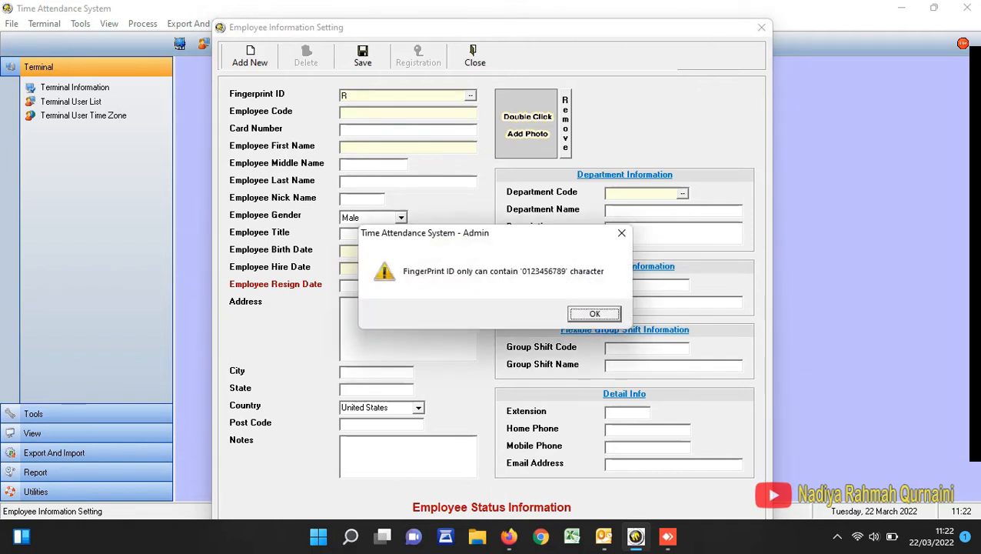
{"action": "key", "text": "Return"}
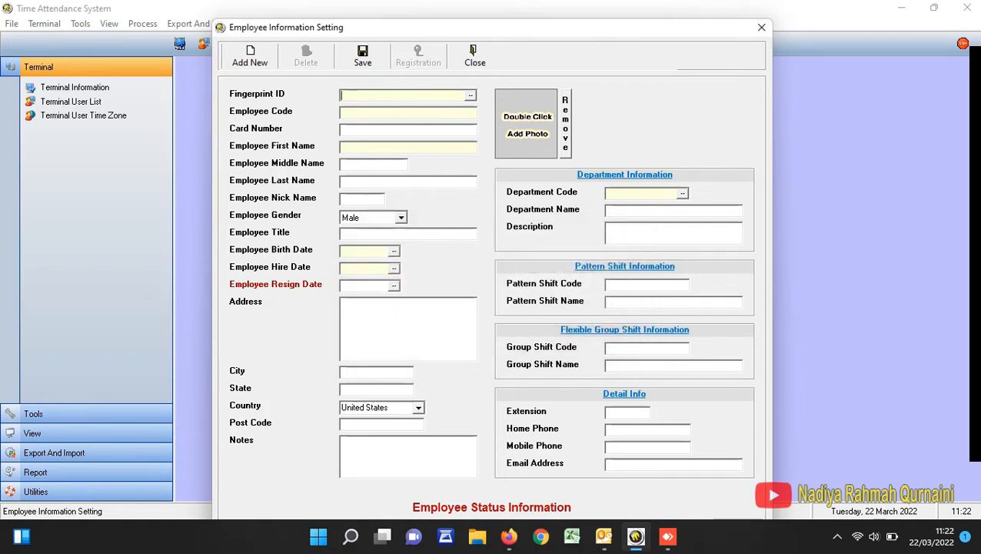
{"action": "type", "text": "211232"}
{"action": "key", "text": "ctrl+a"}
{"action": "key", "text": "ctrl+c"}
{"action": "key", "text": "Tab"}
{"action": "key", "text": "ctrl+v"}
{"action": "left_click", "coordinate": [407, 147]}
{"action": "type", "text": "RIANSO"}
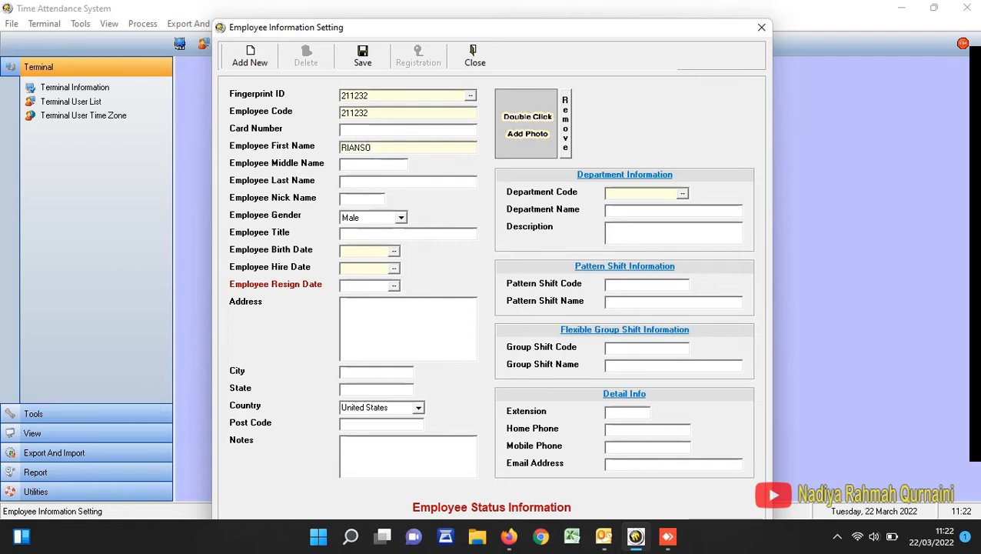
- Fill in the new employee's birth date
{"action": "left_click", "coordinate": [393, 251]}
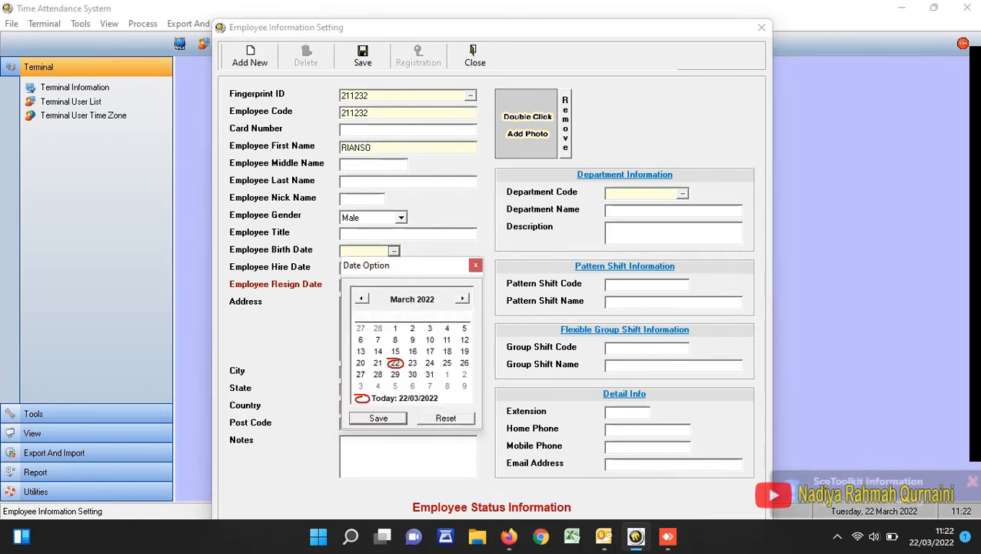
{"action": "left_click", "coordinate": [425, 299]}
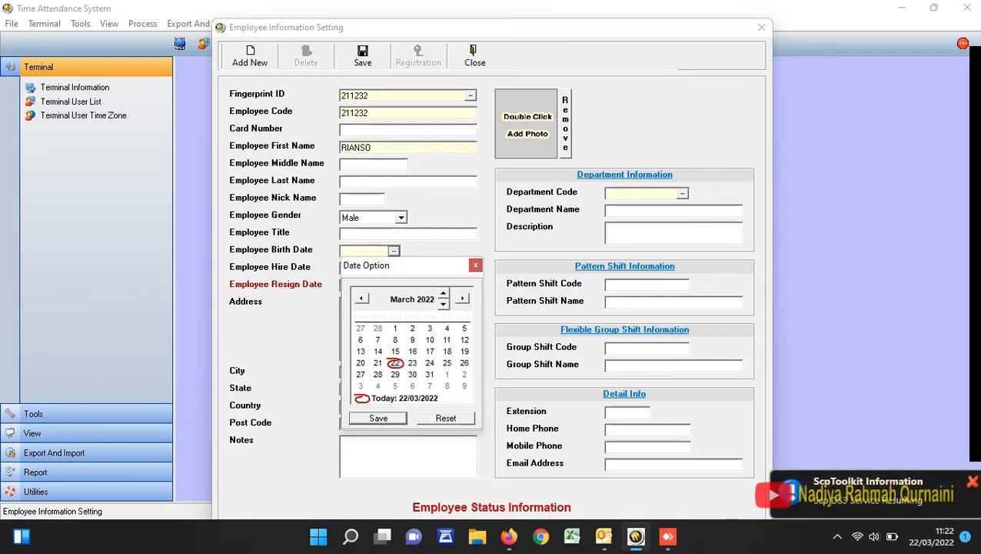
{"action": "left_click", "coordinate": [444, 305]}
{"action": "left_click", "coordinate": [444, 305]}
{"action": "left_click", "coordinate": [444, 305]}
{"action": "left_click", "coordinate": [444, 304]}
{"action": "left_click", "coordinate": [444, 304]}
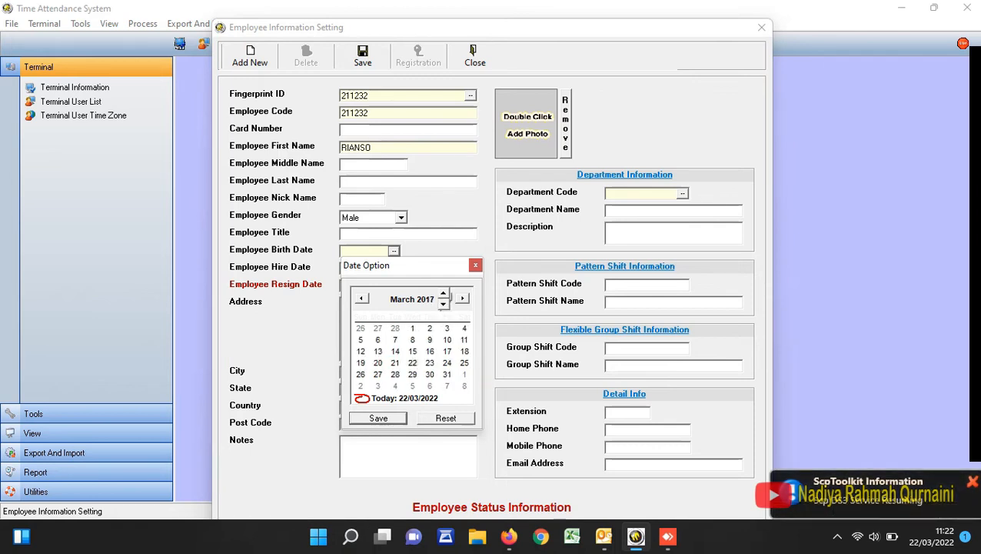
{"action": "left_click", "coordinate": [378, 418]}
- Set the employee's hire date to 22-03-2017
{"action": "left_click", "coordinate": [393, 268]}
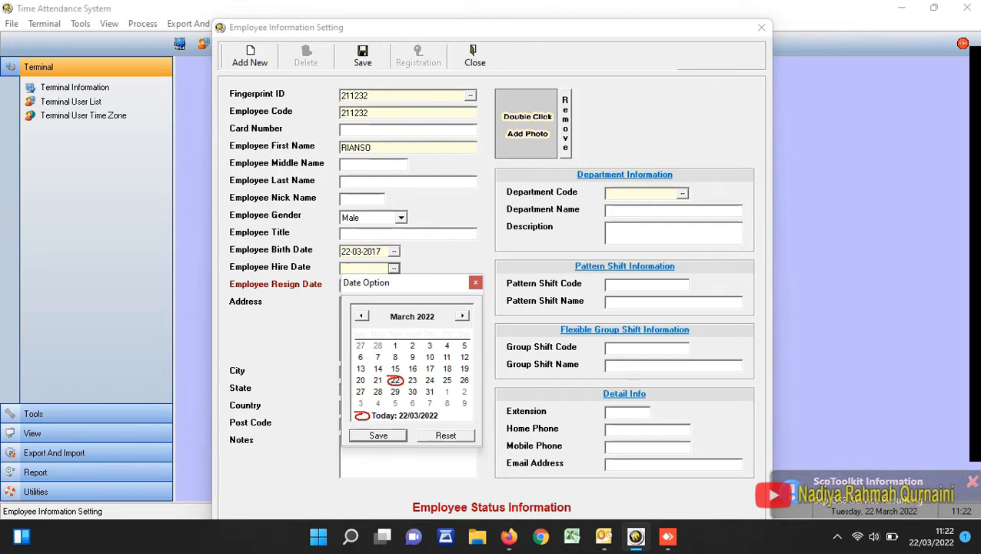
{"action": "left_click", "coordinate": [425, 316]}
{"action": "left_click", "coordinate": [444, 322]}
{"action": "left_click", "coordinate": [443, 323]}
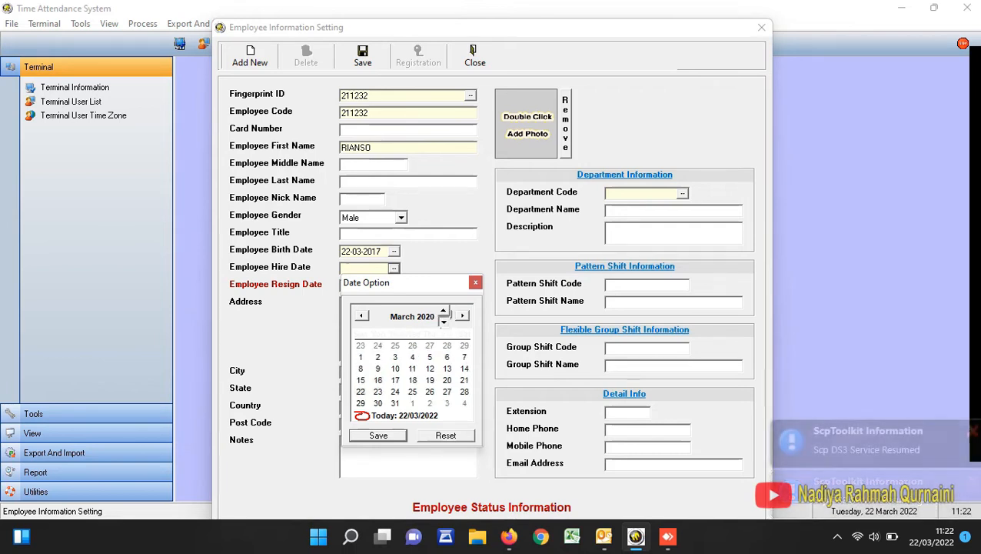
{"action": "left_click", "coordinate": [444, 322]}
{"action": "left_click", "coordinate": [443, 323]}
{"action": "left_click", "coordinate": [444, 322]}
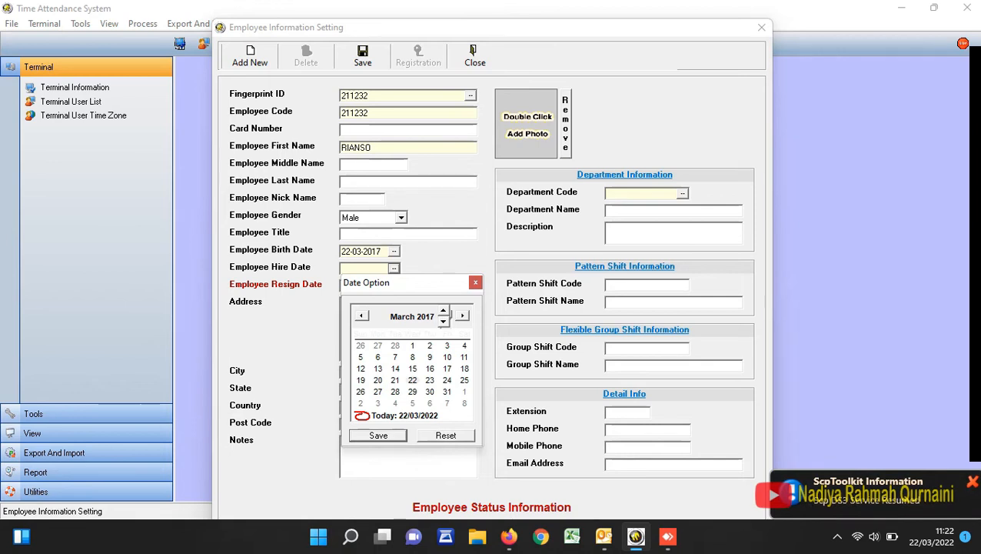
{"action": "left_click", "coordinate": [378, 435]}
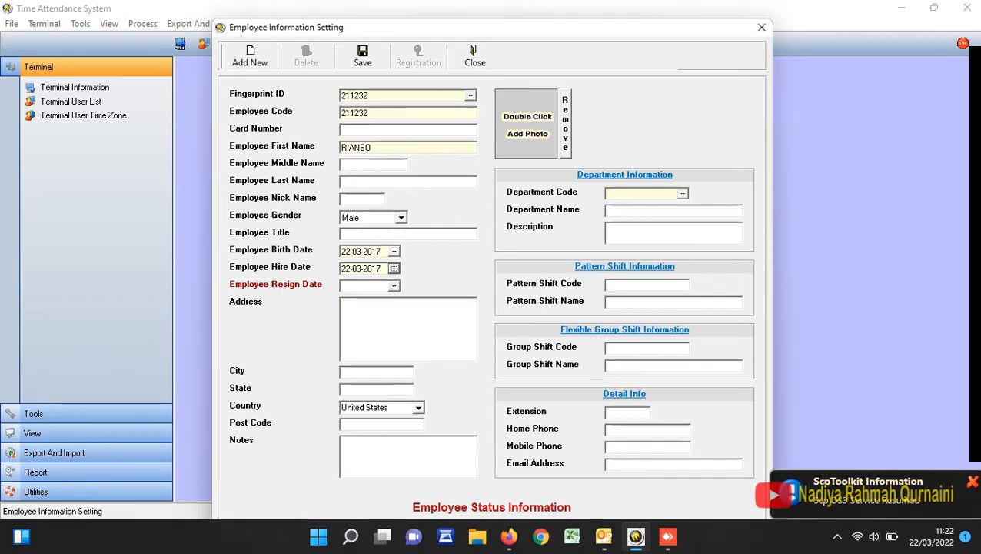
- Assign the employee to department P40 and save the record
{"action": "left_click", "coordinate": [682, 193]}
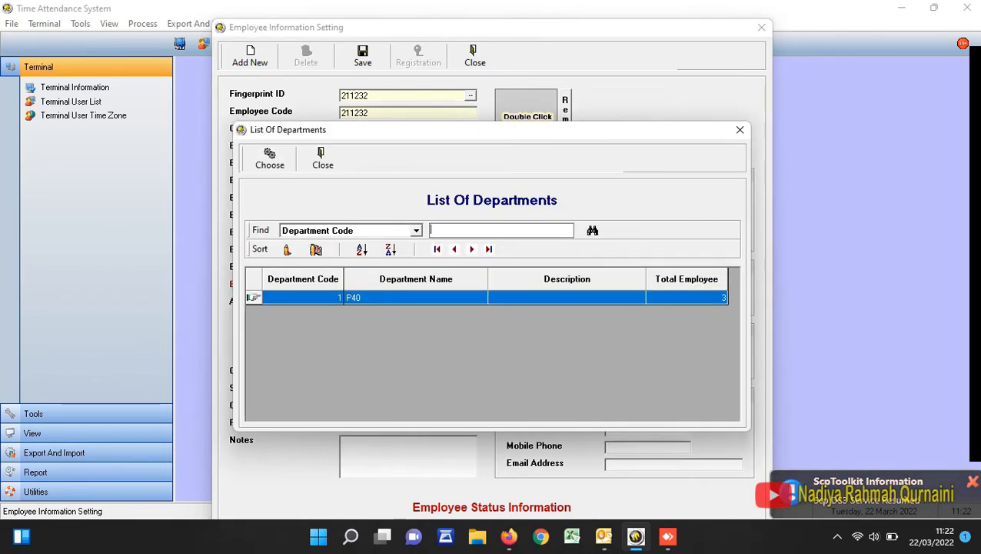
{"action": "double_click", "coordinate": [416, 298]}
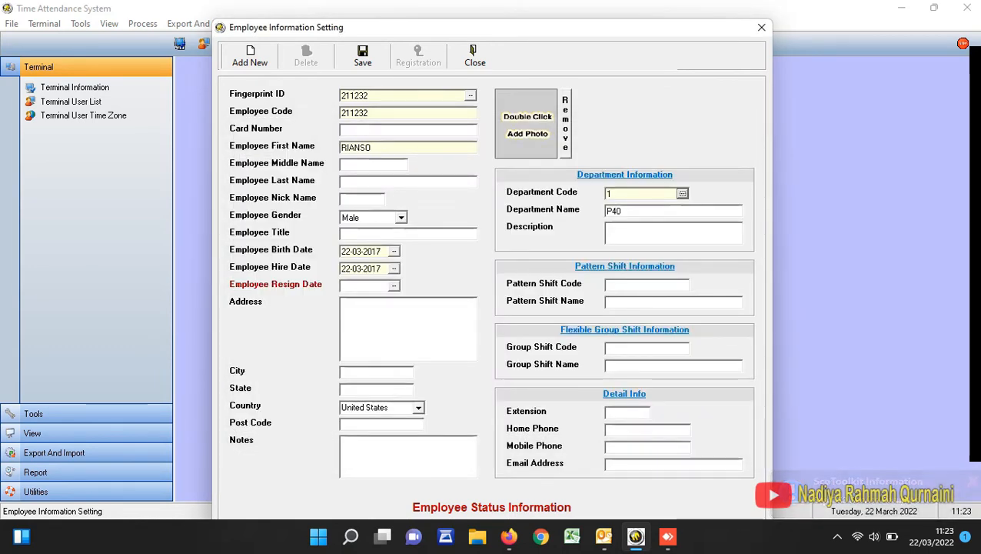
{"action": "left_click", "coordinate": [363, 56]}
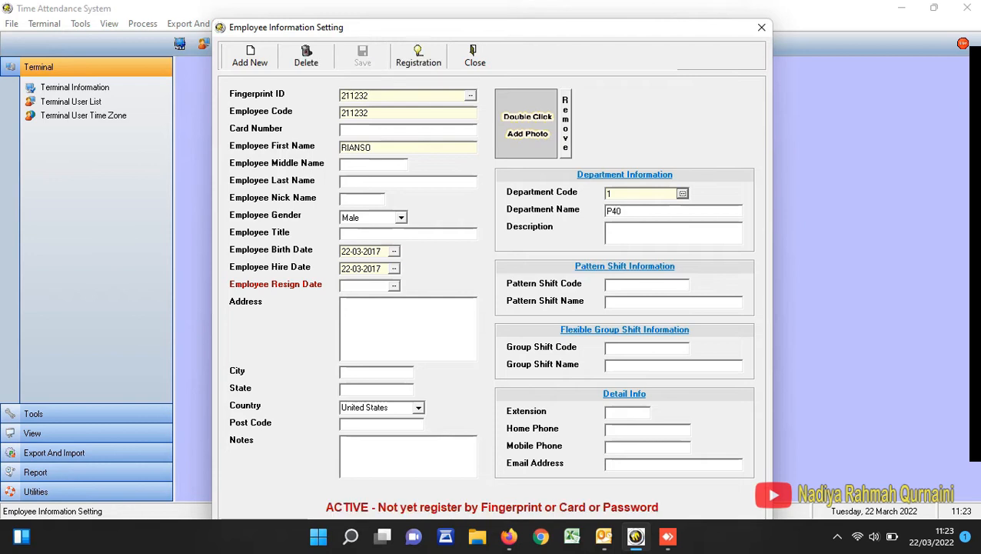
- Start another new employee record with the numeric fingerprint ID, the first name, and the same number as employee code
{"action": "left_click", "coordinate": [250, 57]}
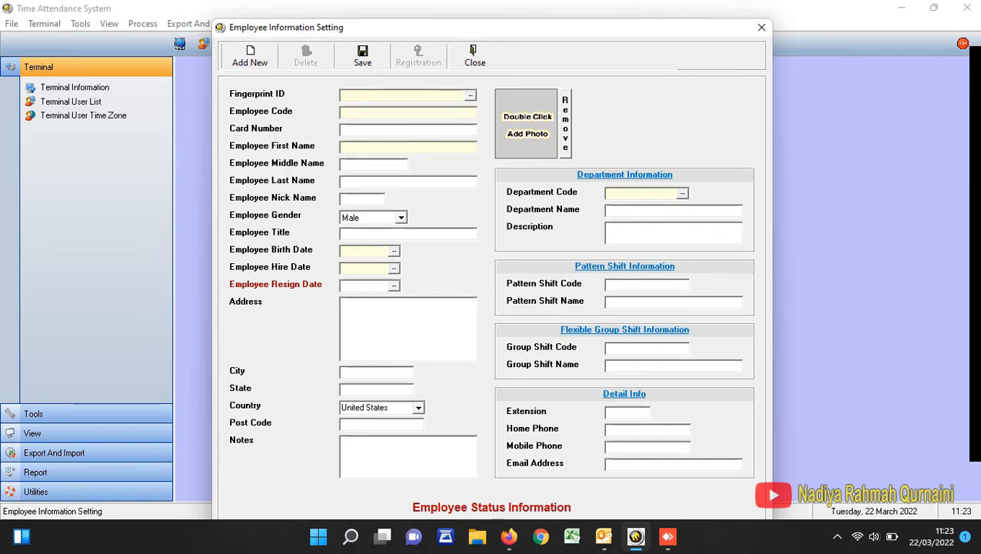
{"action": "type", "text": "211"}
{"action": "type", "text": "236"}
{"action": "type", "text": "ILHAM"}
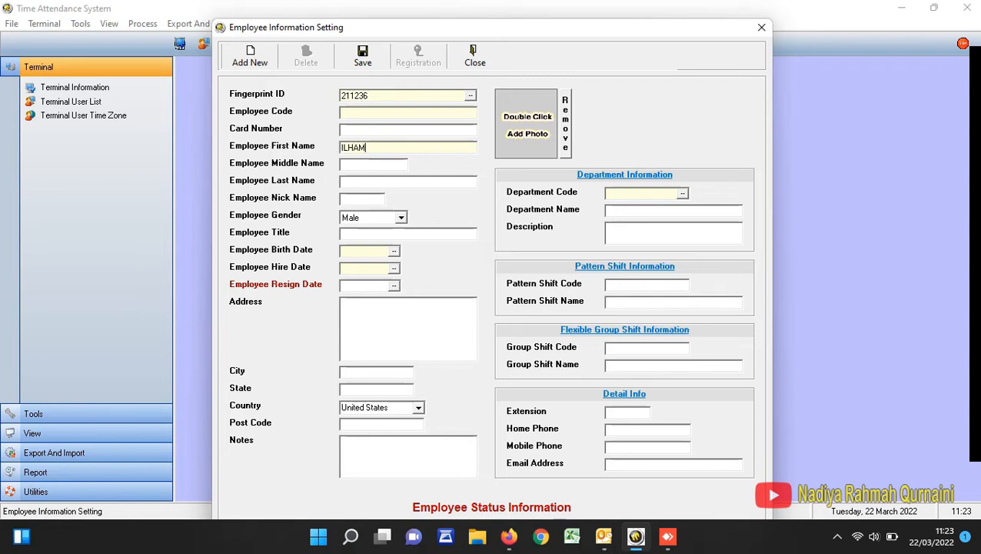
{"action": "left_click", "coordinate": [342, 95]}
{"action": "left_click_drag", "start_coordinate": [369, 96], "coordinate": [340, 96]}
{"action": "key", "text": "ctrl+c"}
{"action": "key", "text": "Tab"}
{"action": "key", "text": "ctrl+v"}
- Fill in the birth date for this employee
{"action": "left_click", "coordinate": [393, 252]}
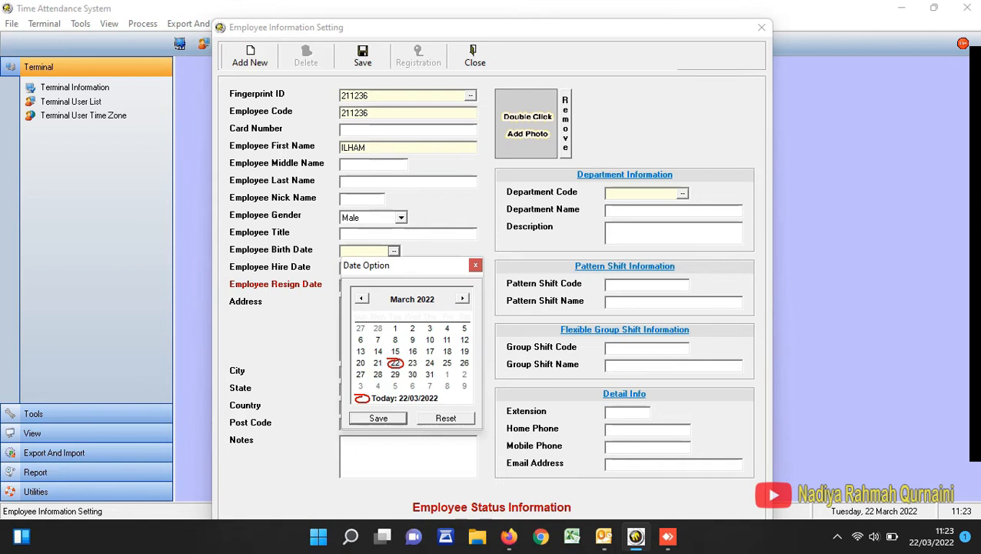
{"action": "left_click", "coordinate": [424, 299]}
{"action": "left_click", "coordinate": [444, 306]}
{"action": "left_click", "coordinate": [444, 306]}
{"action": "left_click", "coordinate": [444, 306]}
{"action": "left_click", "coordinate": [444, 305]}
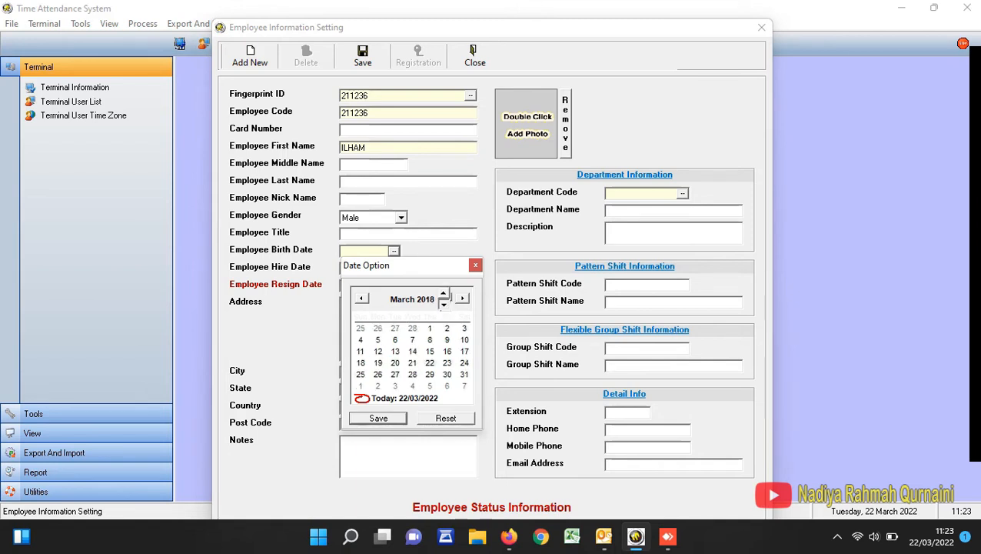
{"action": "left_click", "coordinate": [444, 305]}
{"action": "left_click", "coordinate": [378, 418]}
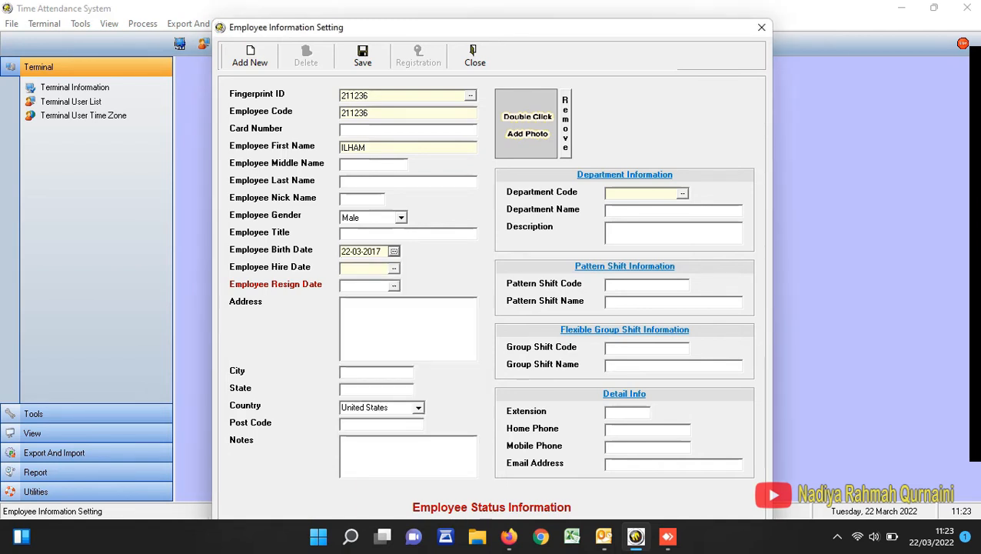
- Set this employee's hire date to 22-03-2017
{"action": "left_click", "coordinate": [393, 268]}
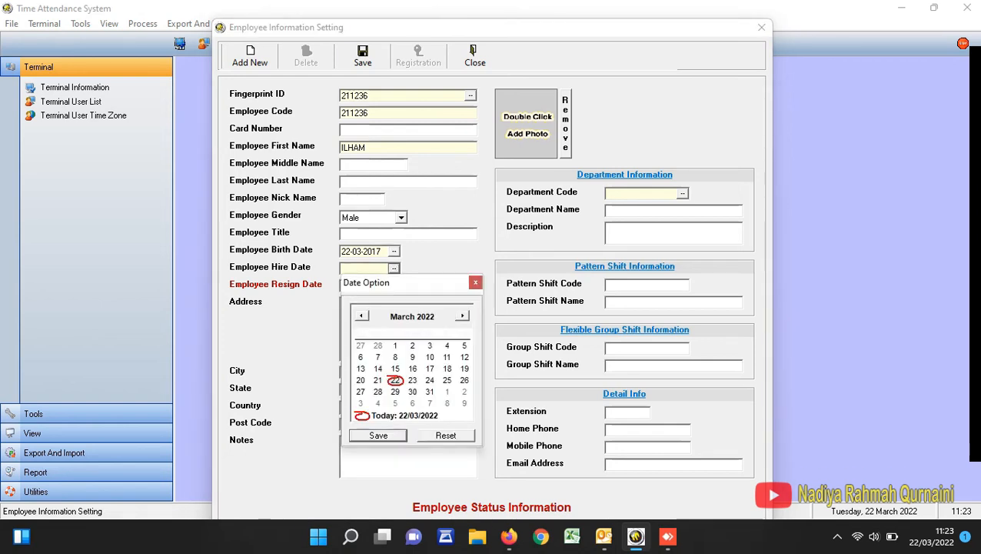
{"action": "left_click", "coordinate": [425, 316]}
{"action": "left_click", "coordinate": [444, 322]}
{"action": "left_click", "coordinate": [444, 321]}
{"action": "left_click", "coordinate": [444, 321]}
{"action": "left_click", "coordinate": [444, 321]}
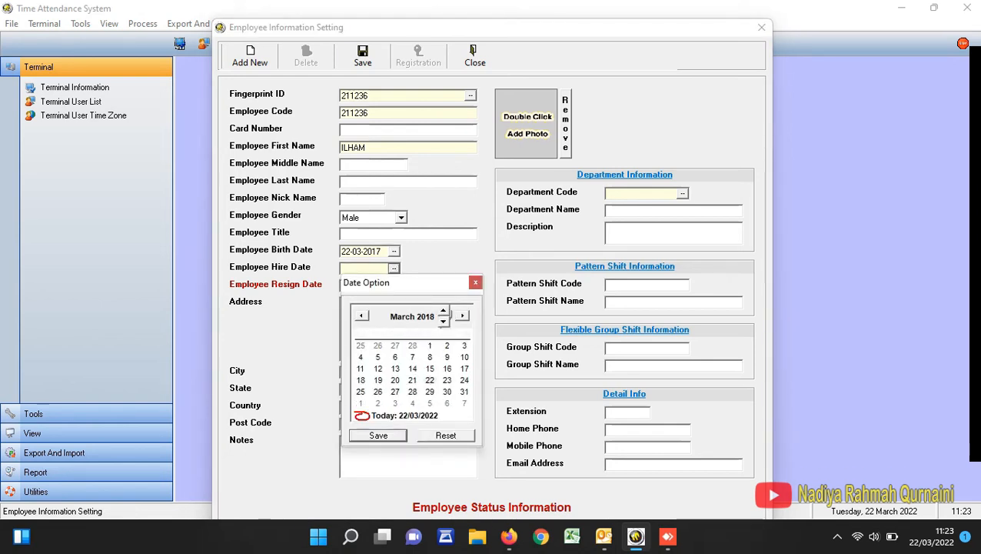
{"action": "left_click", "coordinate": [444, 321]}
{"action": "left_click", "coordinate": [378, 435]}
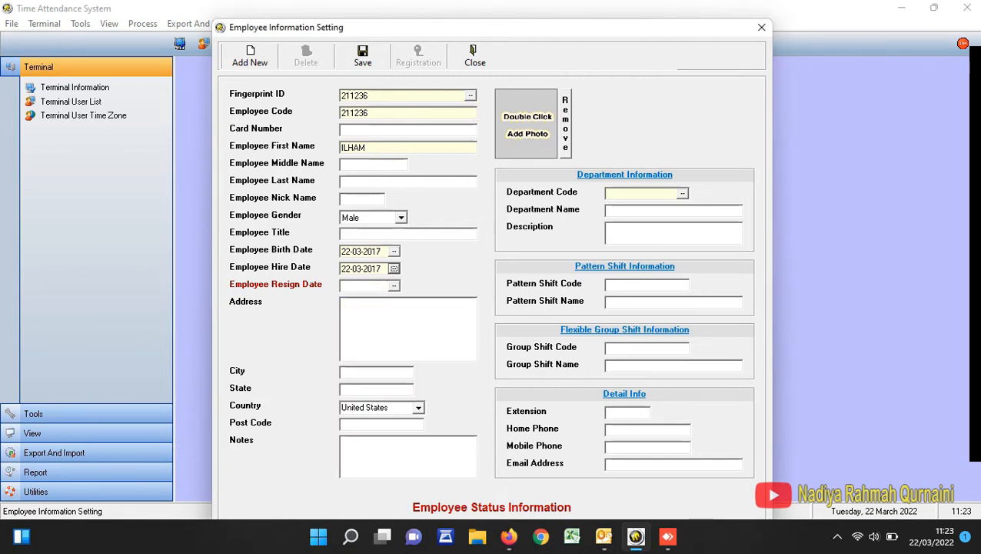
- Choose P40 as the employee's department and save the record
{"action": "left_click", "coordinate": [682, 193]}
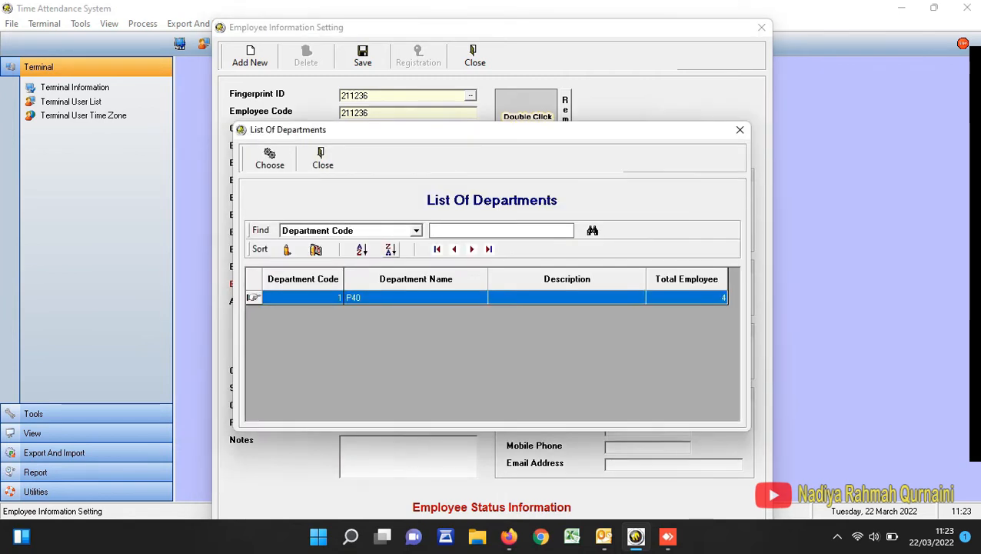
{"action": "double_click", "coordinate": [303, 297]}
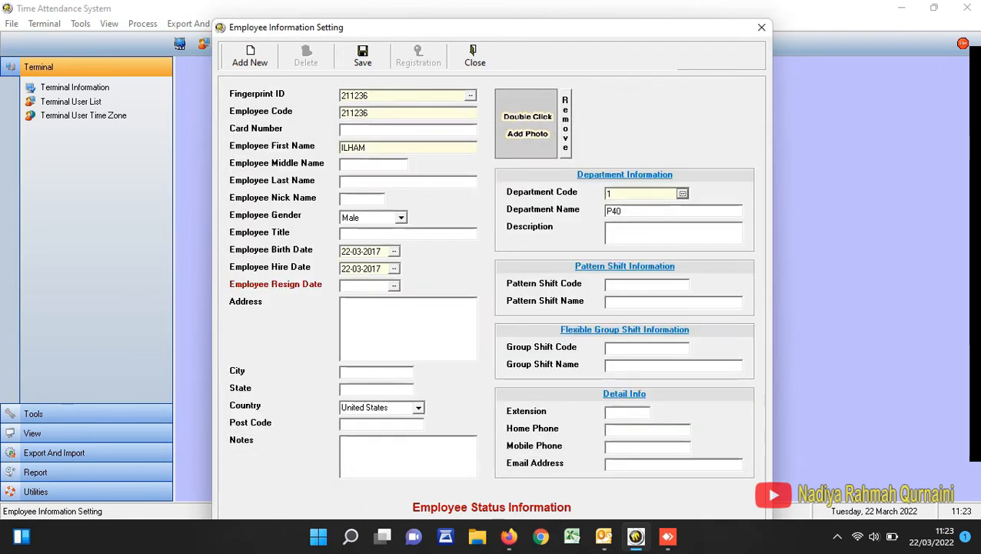
{"action": "left_click", "coordinate": [362, 56]}
- Create the next employee record, entering the numeric fingerprint ID, the same number as employee code, and the first name
{"action": "left_click", "coordinate": [250, 56]}
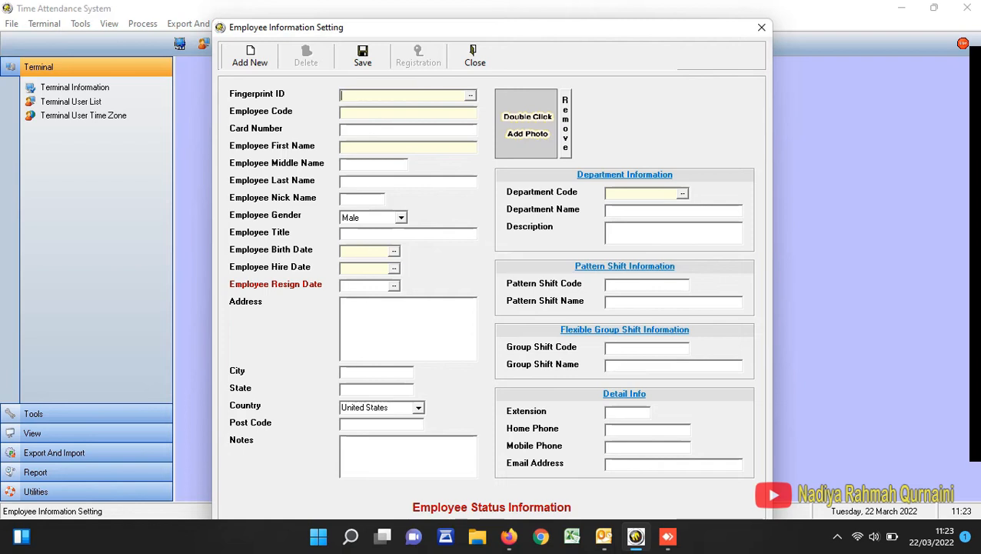
{"action": "type", "text": "211237"}
{"action": "key", "text": "shift+Left"}
{"action": "key", "text": "shift+Left"}
{"action": "key", "text": "shift+Left"}
{"action": "key", "text": "shift+Left"}
{"action": "key", "text": "shift+Left"}
{"action": "key", "text": "shift+Left"}
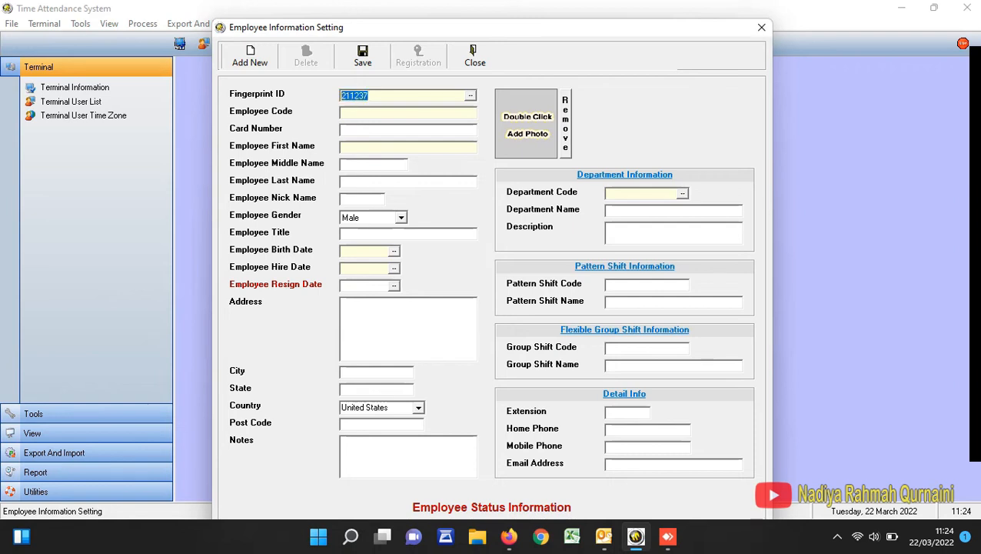
{"action": "key", "text": "ctrl+c"}
{"action": "key", "text": "Tab"}
{"action": "key", "text": "ctrl+v"}
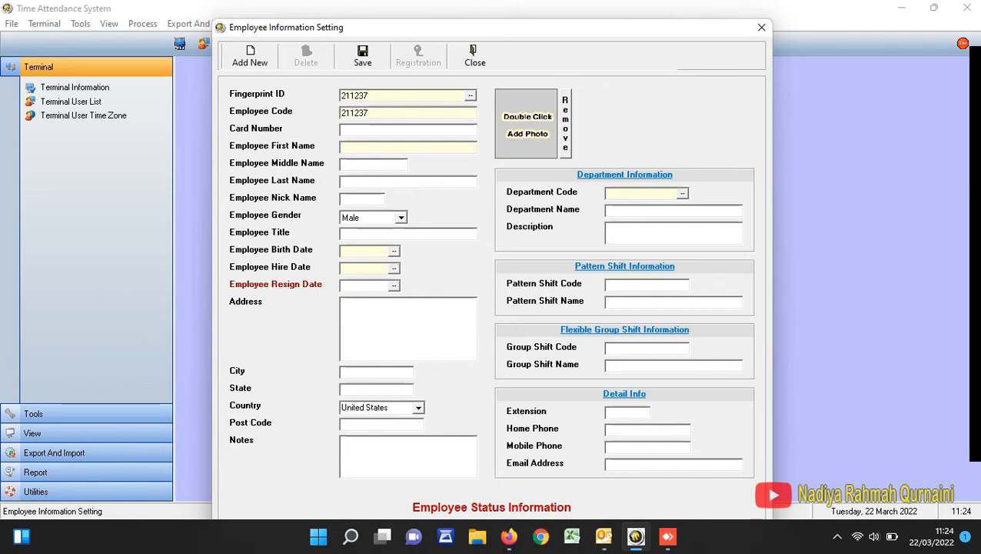
{"action": "key", "text": "Tab"}
{"action": "key", "text": "Tab"}
{"action": "type", "text": "AZIZ"}
- Enter the birth date in the current employee record
{"action": "left_click", "coordinate": [394, 250]}
{"action": "left_click", "coordinate": [443, 305]}
{"action": "left_click", "coordinate": [443, 305]}
{"action": "left_click", "coordinate": [443, 305]}
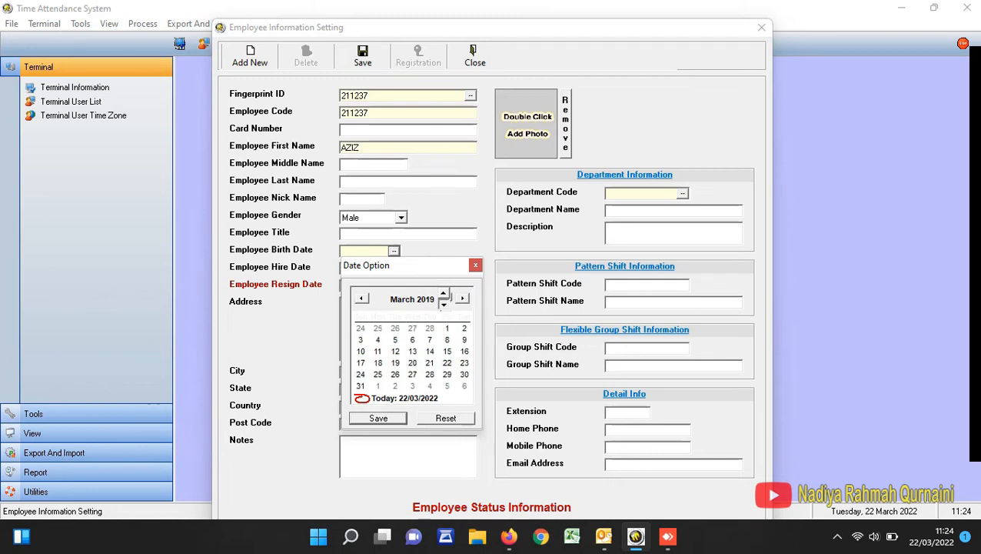
{"action": "left_click", "coordinate": [443, 304]}
{"action": "left_click", "coordinate": [443, 304]}
{"action": "left_click", "coordinate": [378, 417]}
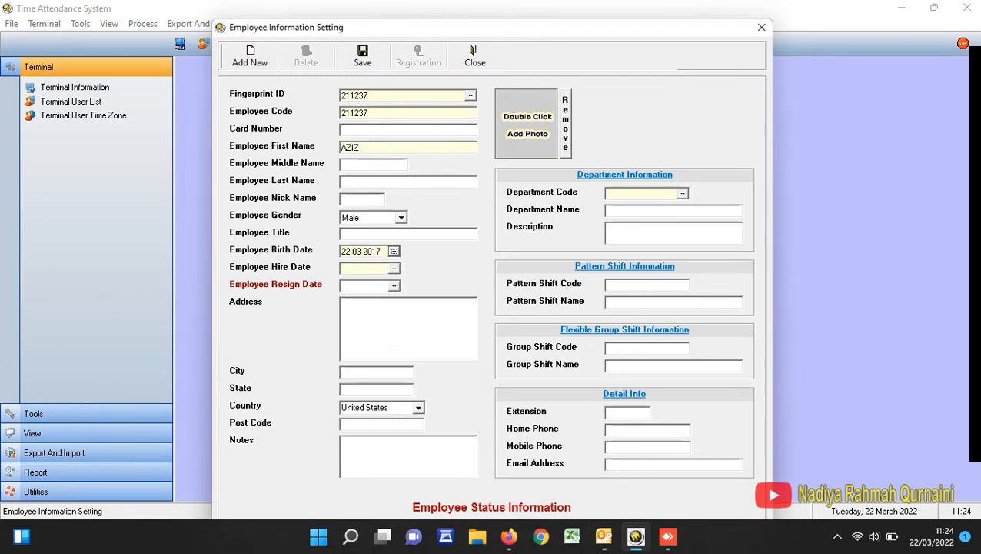
- Set the hire date in the current employee record to 22-03-2017
{"action": "left_click", "coordinate": [394, 268]}
{"action": "left_click", "coordinate": [425, 317]}
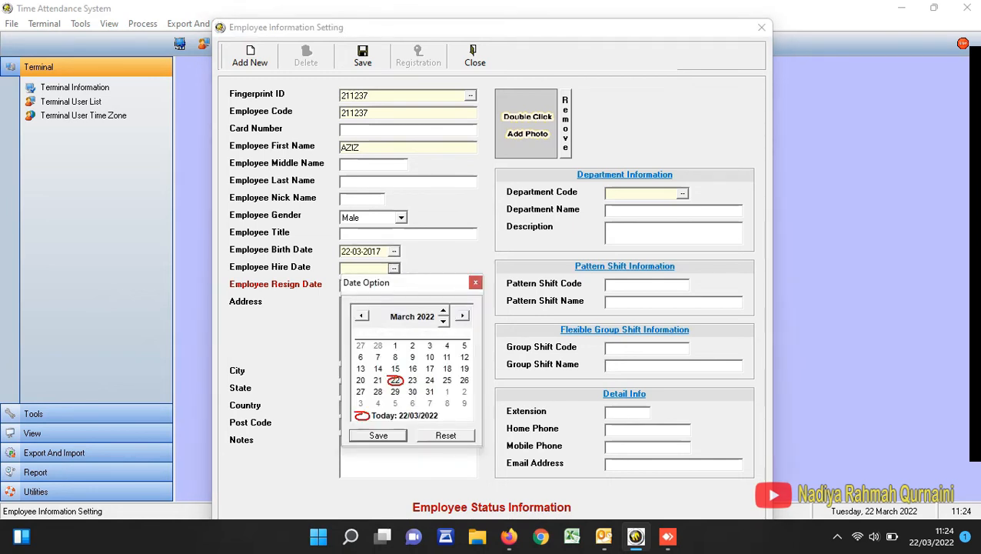
{"action": "left_click", "coordinate": [443, 322]}
{"action": "left_click", "coordinate": [444, 321]}
{"action": "left_click", "coordinate": [444, 322]}
{"action": "left_click", "coordinate": [444, 322]}
{"action": "left_click", "coordinate": [444, 322]}
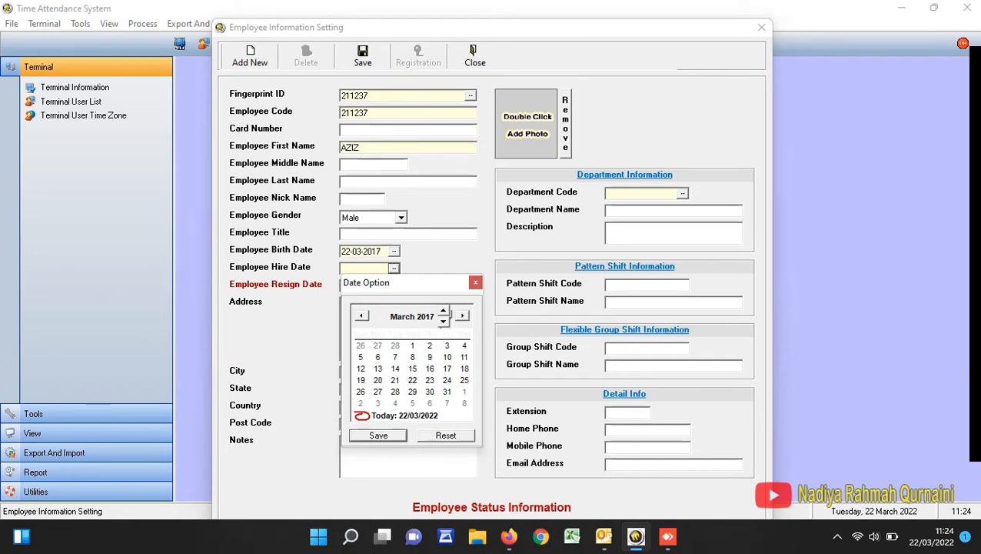
{"action": "left_click", "coordinate": [378, 435]}
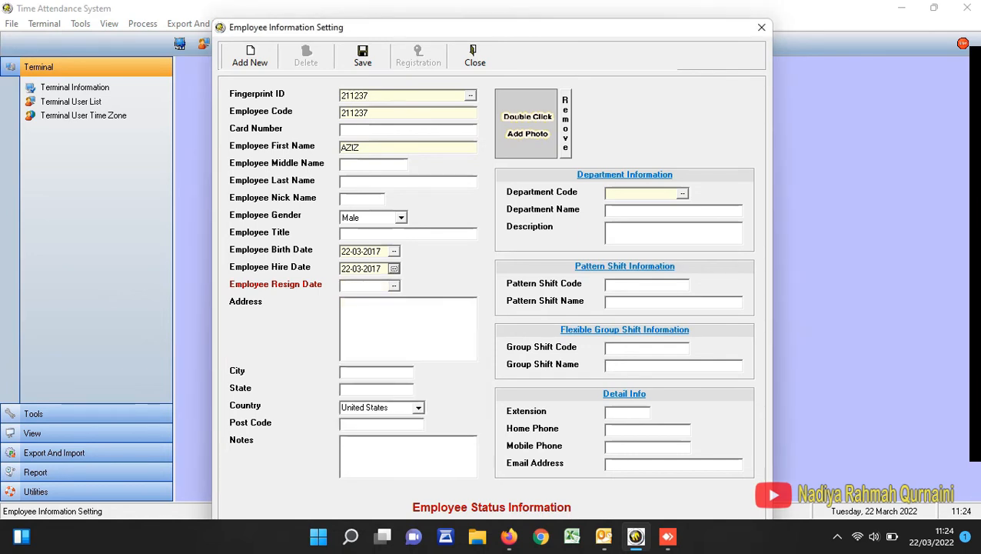
- Assign the current employee record to department P40 and save it
{"action": "left_click", "coordinate": [683, 194]}
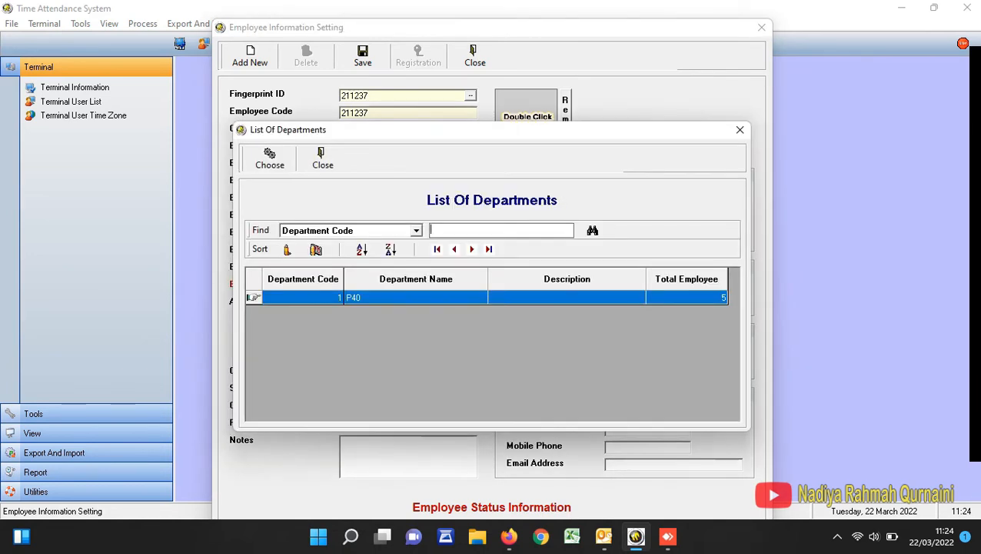
{"action": "double_click", "coordinate": [415, 297]}
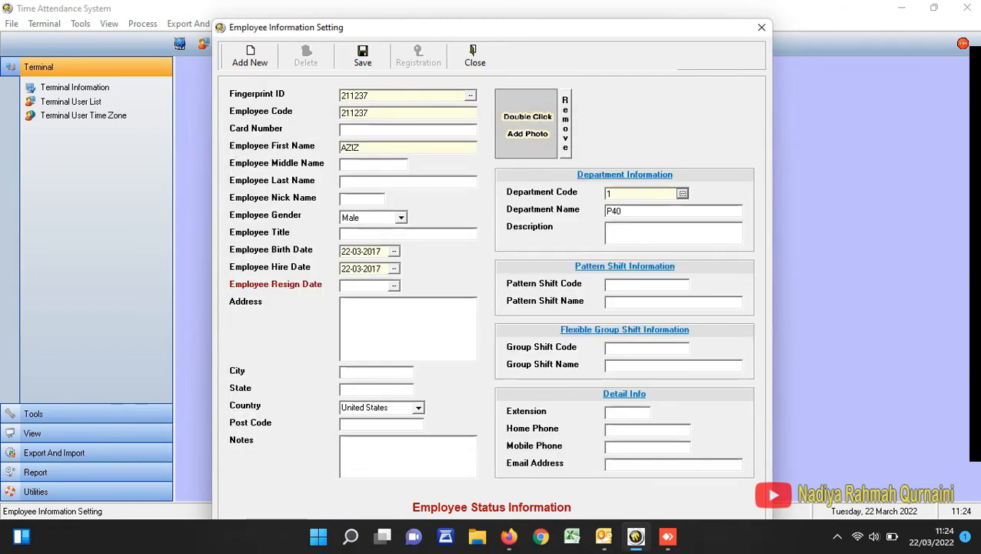
{"action": "left_click", "coordinate": [362, 56]}
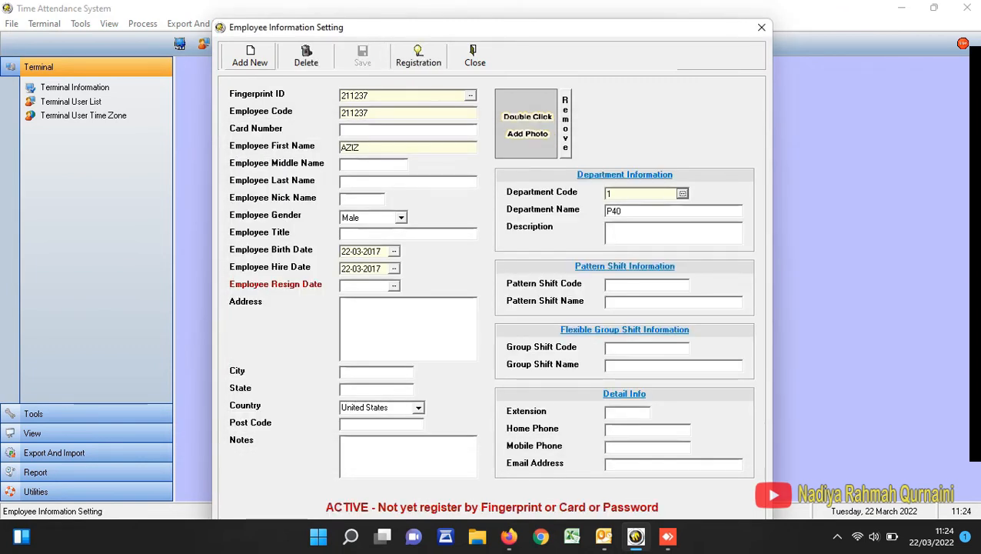
- Start another new employee record with the numeric fingerprint ID, the same number as employee code, and the employee's first name
{"action": "left_click", "coordinate": [250, 56]}
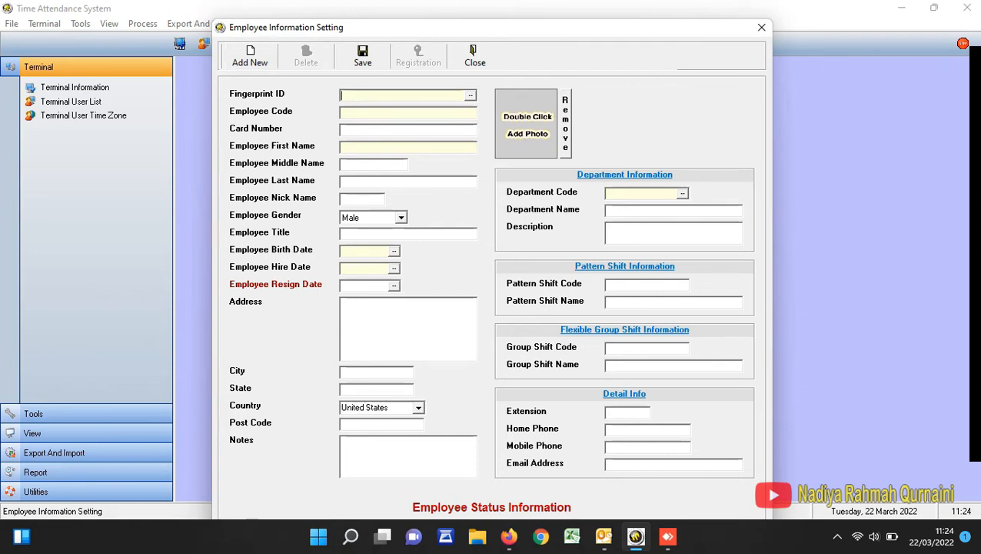
{"action": "type", "text": "211238"}
{"action": "key", "text": "ctrl+a"}
{"action": "key", "text": "ctrl+c"}
{"action": "key", "text": "Tab"}
{"action": "key", "text": "ctrl+v"}
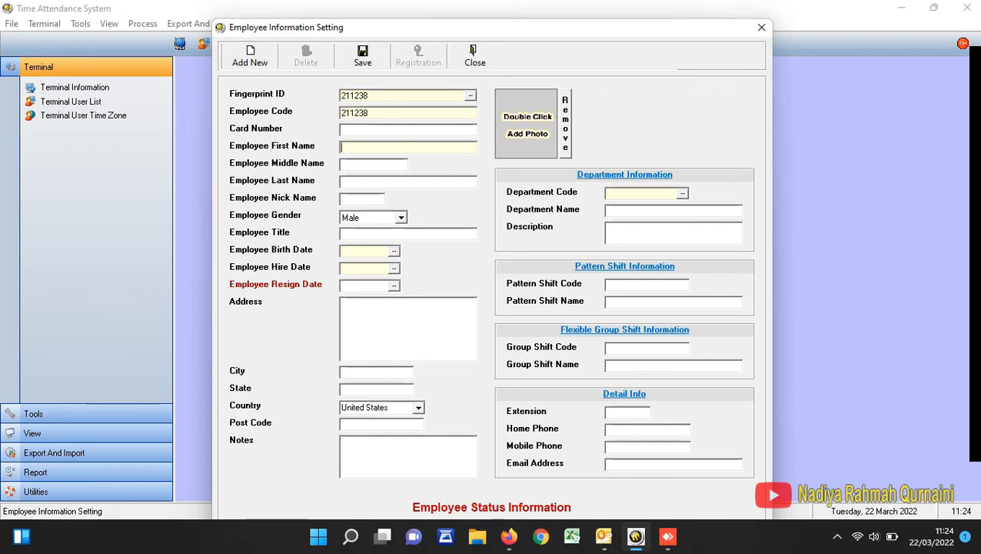
{"action": "type", "text": "FASHA"}
- Enter the birth date in the current employee record
{"action": "left_click", "coordinate": [394, 250]}
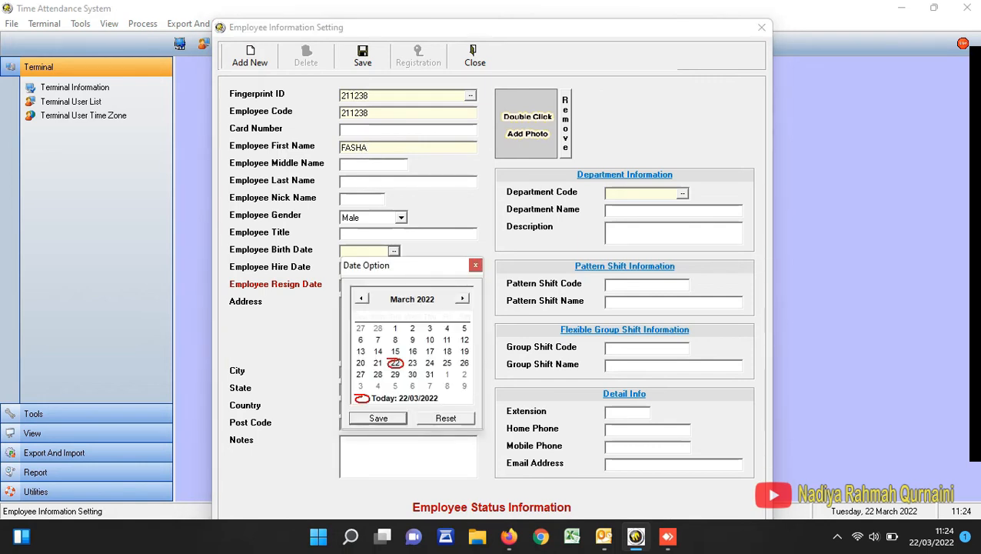
{"action": "left_click", "coordinate": [425, 299]}
{"action": "left_click", "coordinate": [443, 304]}
{"action": "left_click", "coordinate": [443, 305]}
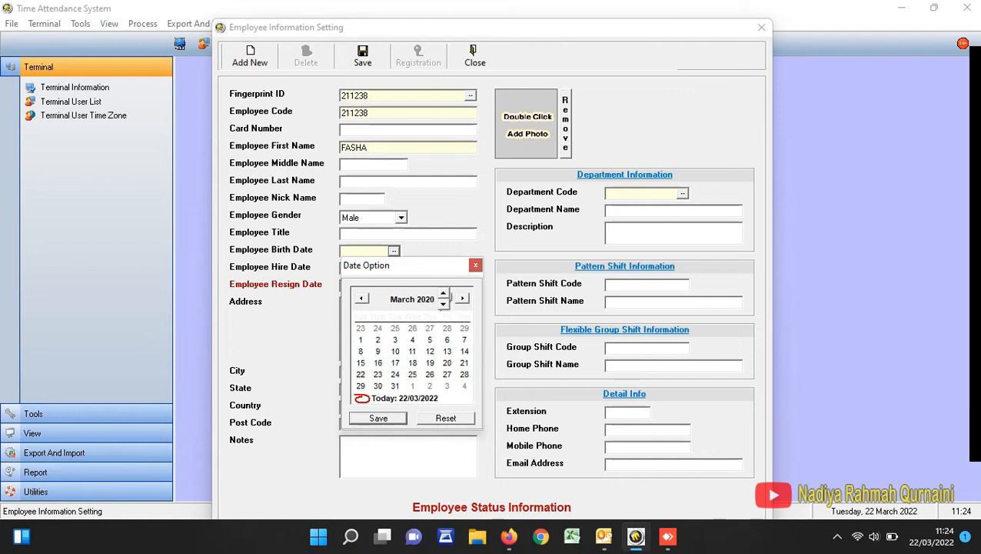
{"action": "left_click", "coordinate": [443, 305]}
{"action": "left_click", "coordinate": [443, 304]}
{"action": "left_click", "coordinate": [442, 305]}
{"action": "left_click", "coordinate": [377, 418]}
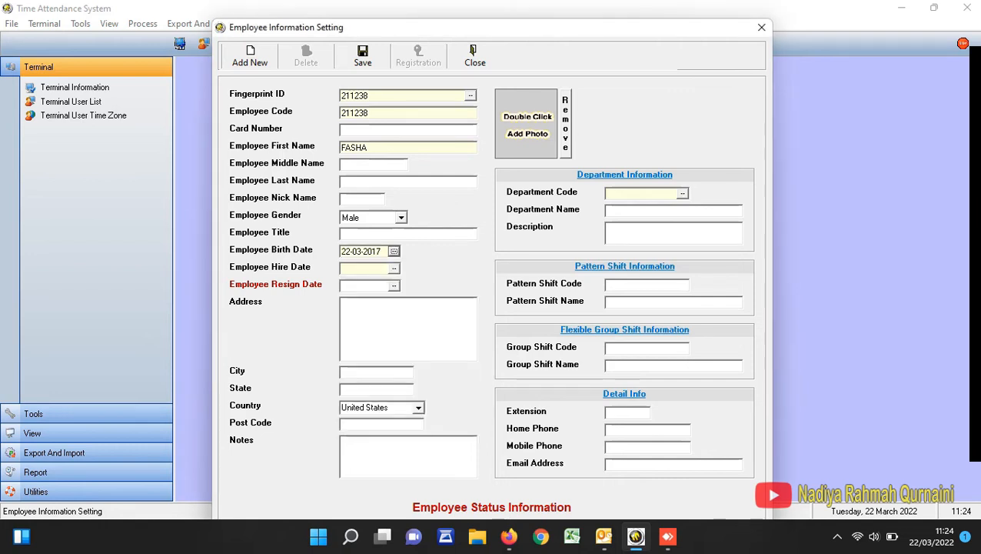
- Set the hire date in the current employee record to 22-03-2017
{"action": "left_click", "coordinate": [394, 268]}
{"action": "left_click", "coordinate": [424, 316]}
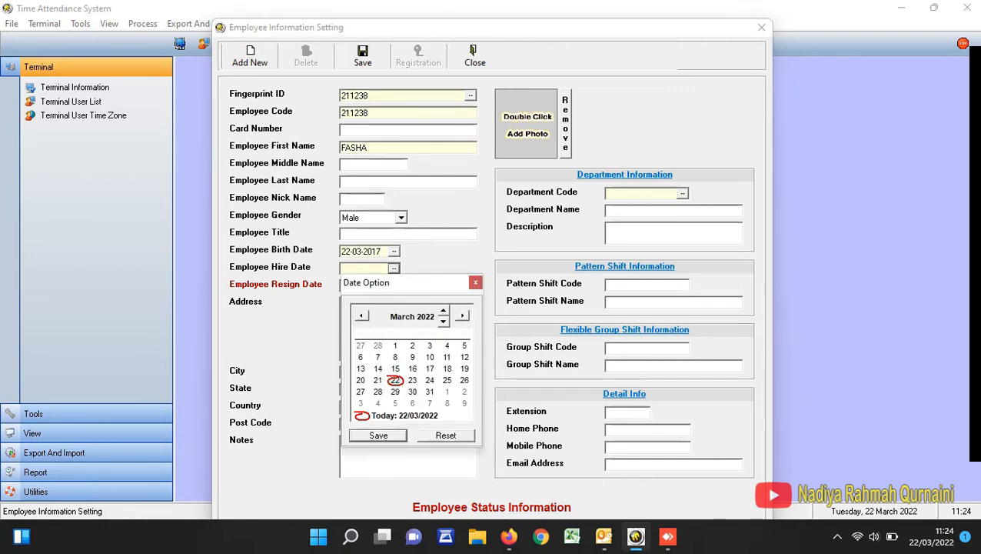
{"action": "left_click", "coordinate": [443, 321]}
{"action": "left_click", "coordinate": [442, 322]}
{"action": "left_click", "coordinate": [443, 321]}
{"action": "left_click", "coordinate": [443, 322]}
{"action": "left_click", "coordinate": [442, 321]}
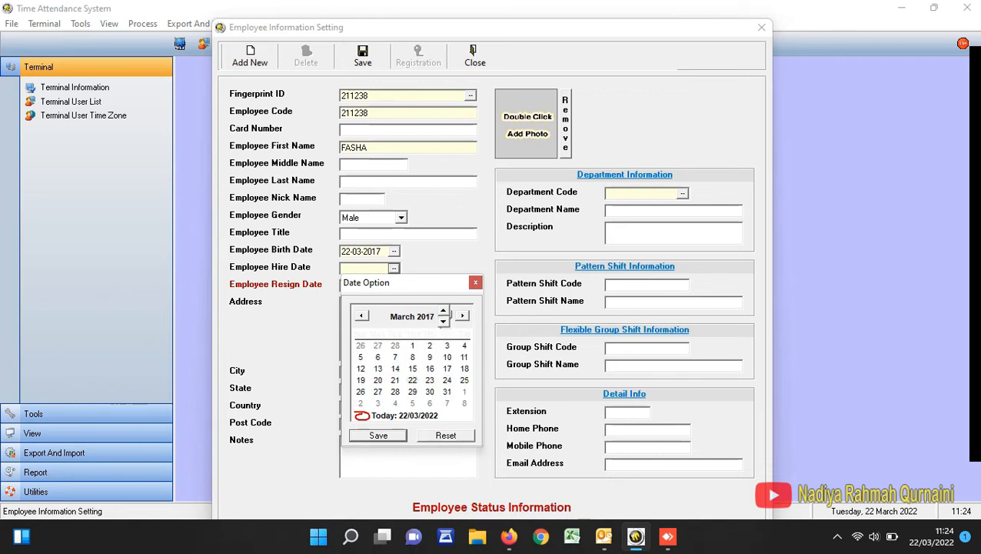
{"action": "left_click", "coordinate": [378, 435]}
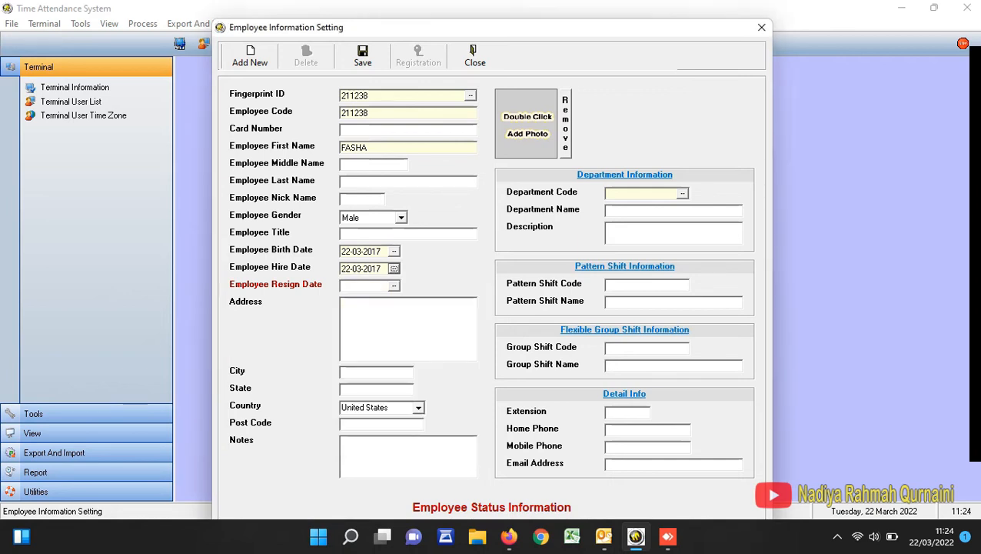
- Assign the current employee record to department P40 and save it
{"action": "left_click", "coordinate": [683, 193]}
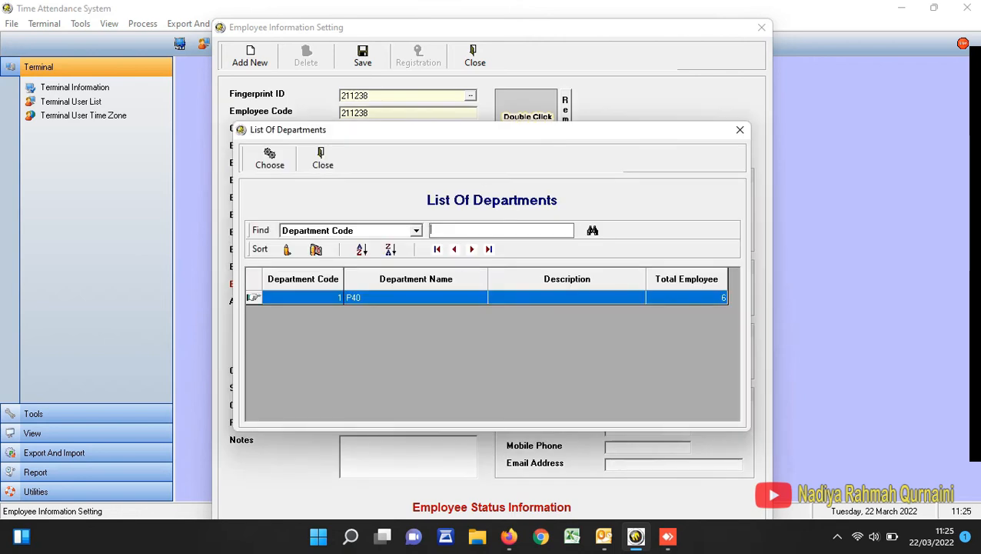
{"action": "double_click", "coordinate": [416, 298]}
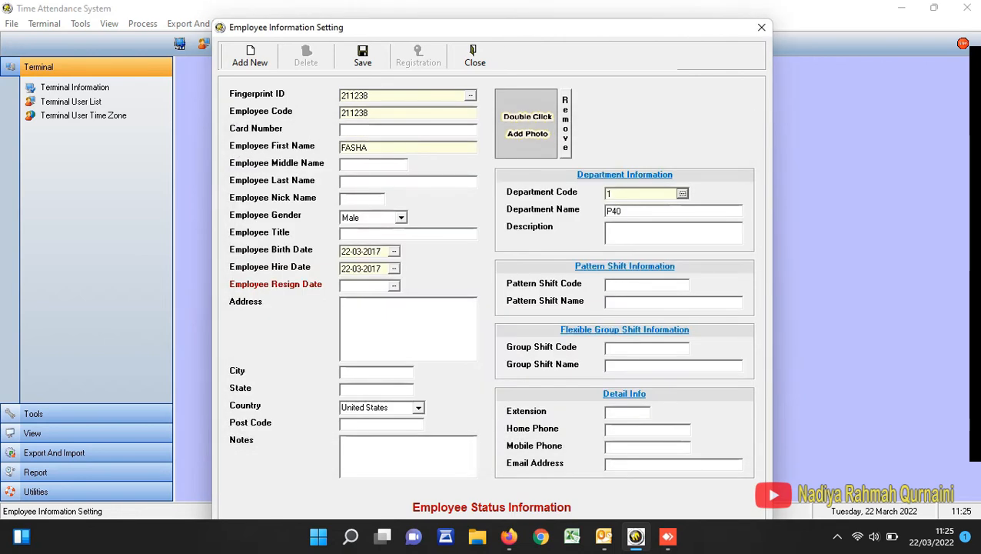
{"action": "left_click", "coordinate": [362, 56]}
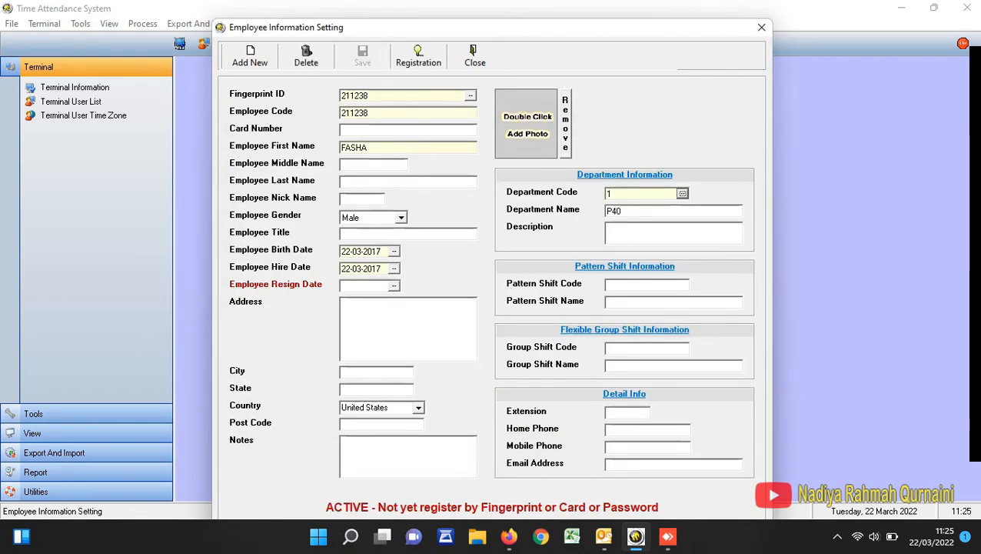
- Start a new employee record with the numeric fingerprint ID, the same number as employee code, and the employee's first name
{"action": "left_click", "coordinate": [250, 56]}
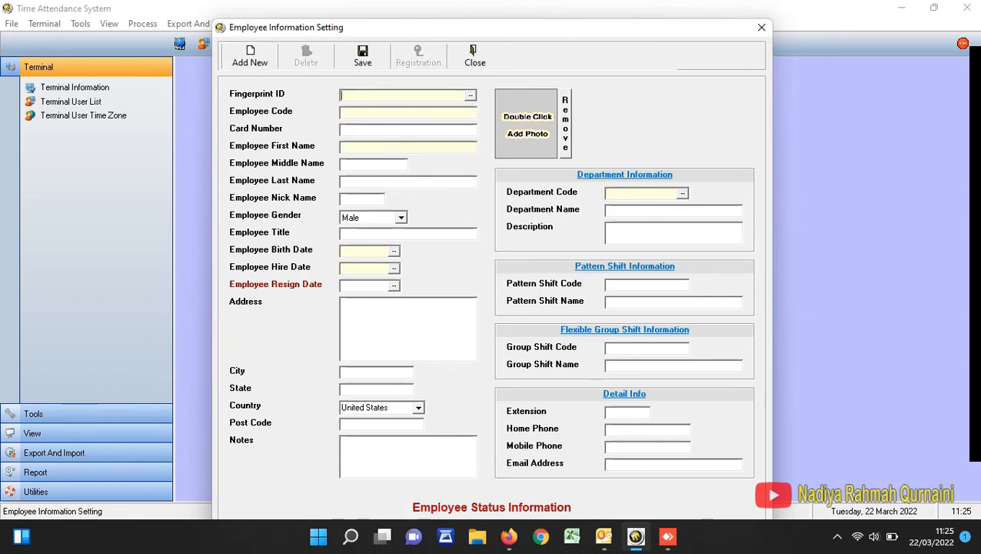
{"action": "type", "text": "211259"}
{"action": "key", "text": "ctrl+a"}
{"action": "key", "text": "Tab"}
{"action": "key", "text": "ctrl+v"}
{"action": "key", "text": "Tab"}
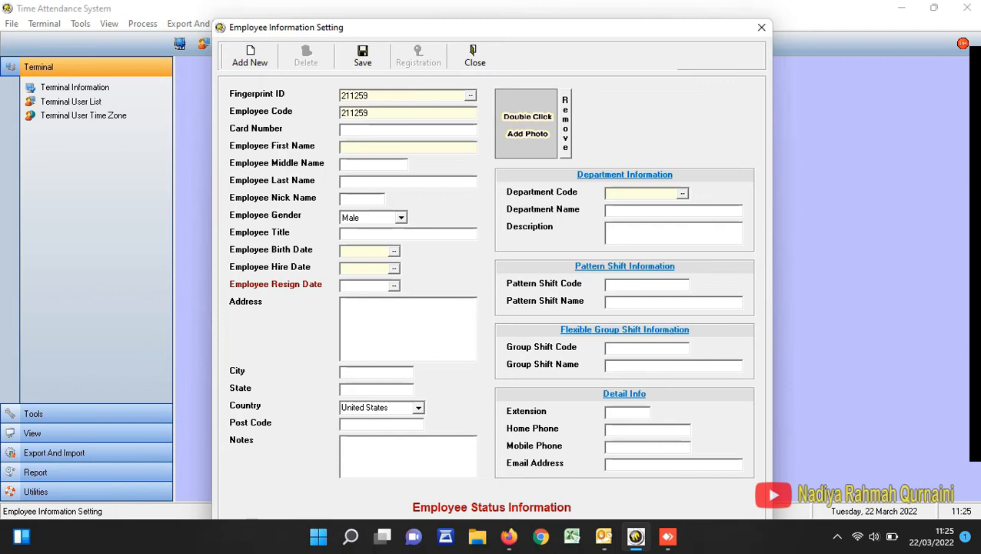
{"action": "type", "text": "NISA"}
- Set the new employee's gender to Female and enter the birth date
{"action": "left_click", "coordinate": [400, 218]}
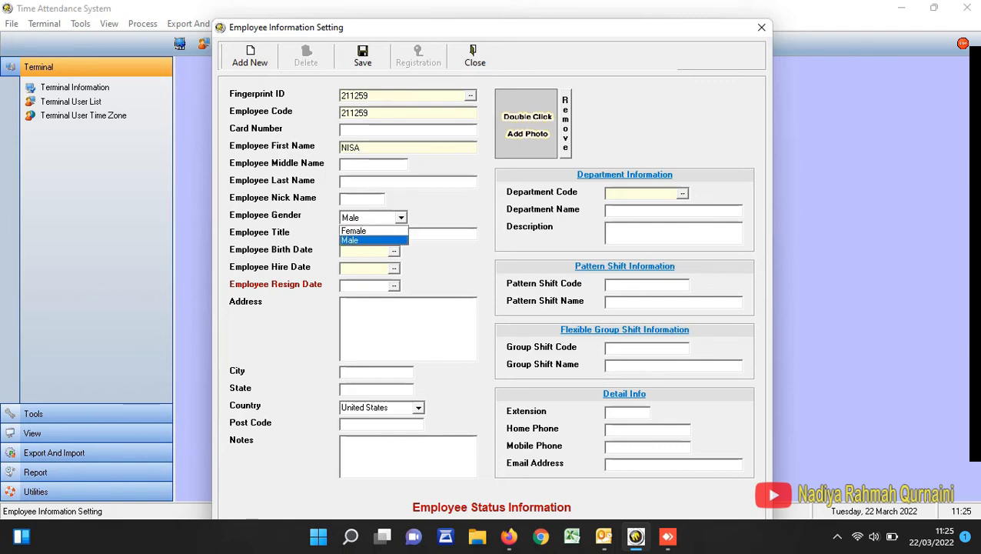
{"action": "left_click", "coordinate": [373, 231]}
{"action": "left_click", "coordinate": [393, 251]}
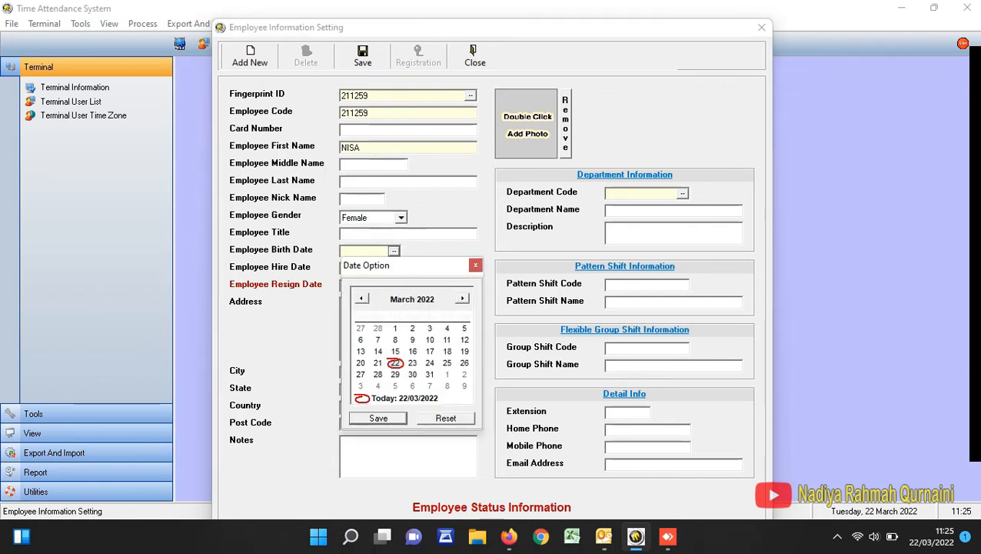
{"action": "left_click", "coordinate": [426, 299]}
{"action": "left_click", "coordinate": [443, 305]}
{"action": "left_click", "coordinate": [443, 305]}
{"action": "left_click", "coordinate": [443, 305]}
{"action": "left_click", "coordinate": [443, 304]}
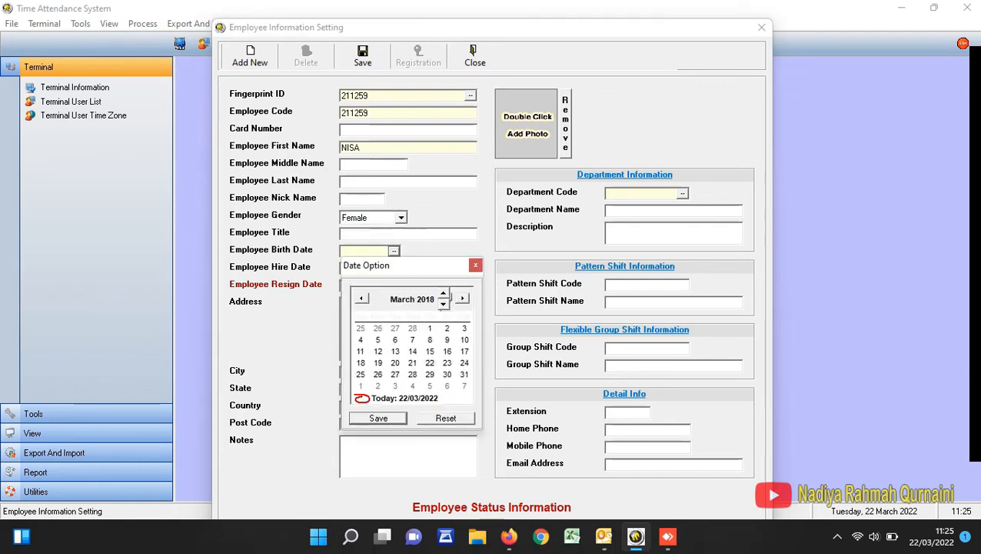
{"action": "left_click", "coordinate": [443, 305]}
{"action": "left_click", "coordinate": [378, 418]}
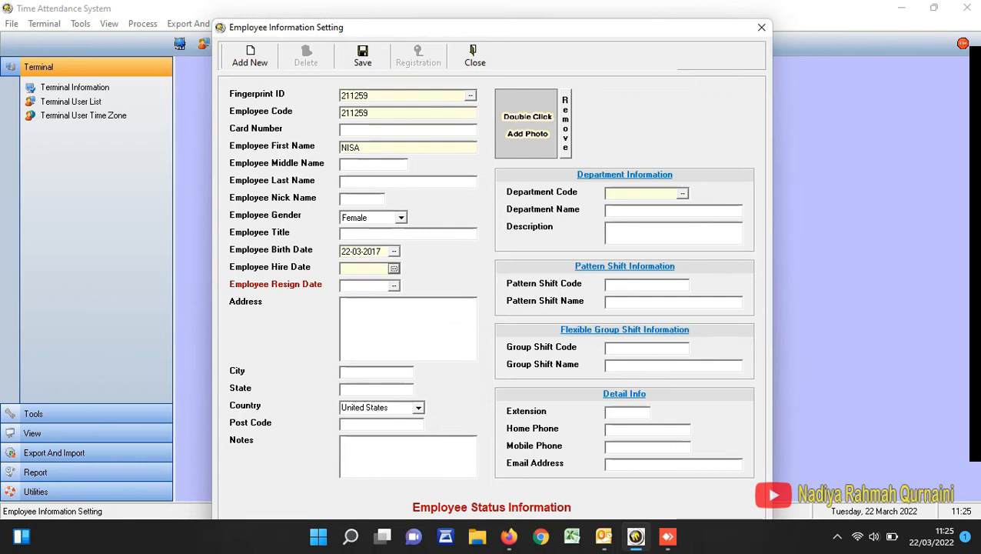
- Set the female employee's hire date to 22-03-2017
{"action": "left_click", "coordinate": [394, 268]}
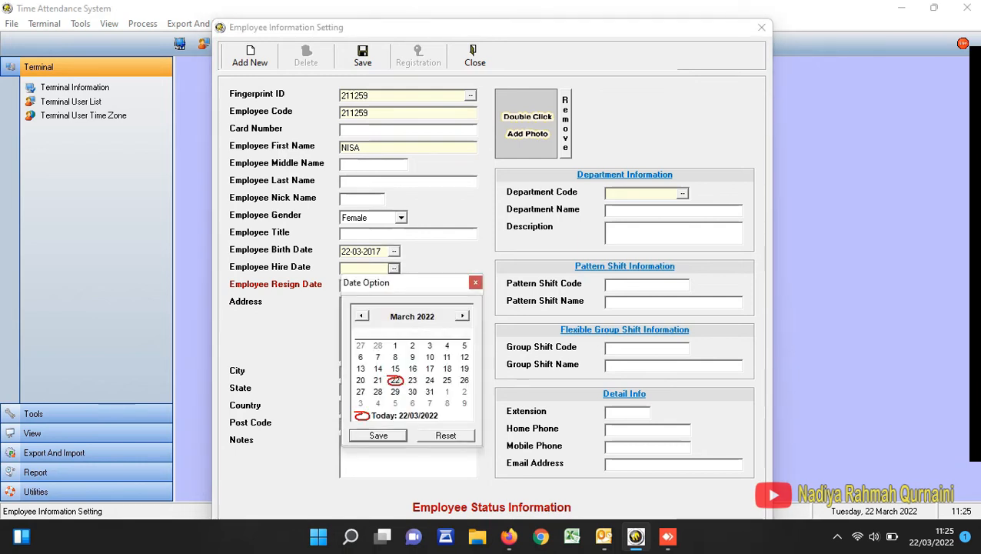
{"action": "left_click", "coordinate": [425, 317]}
{"action": "left_click", "coordinate": [444, 322]}
{"action": "left_click", "coordinate": [443, 321]}
{"action": "left_click", "coordinate": [444, 322]}
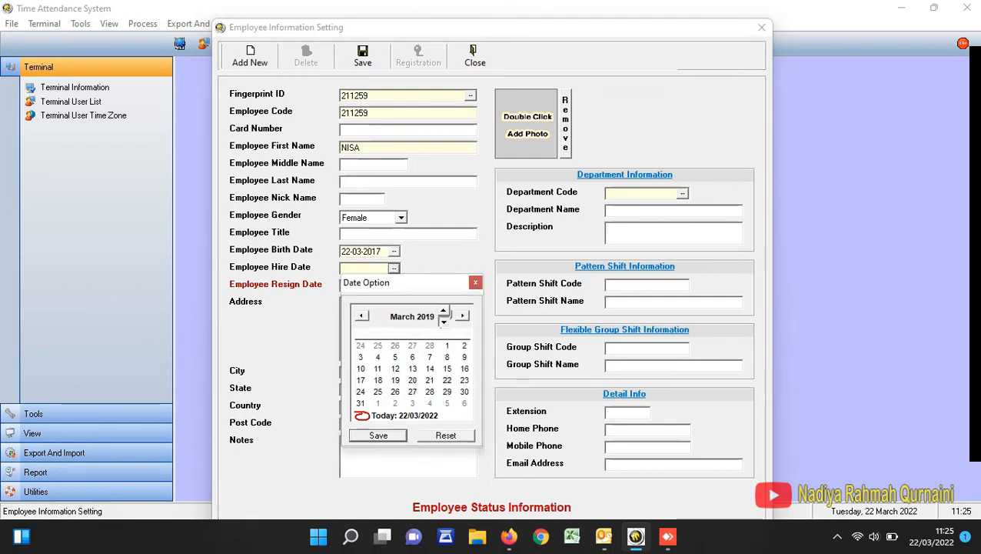
{"action": "left_click", "coordinate": [444, 322]}
{"action": "left_click", "coordinate": [443, 321]}
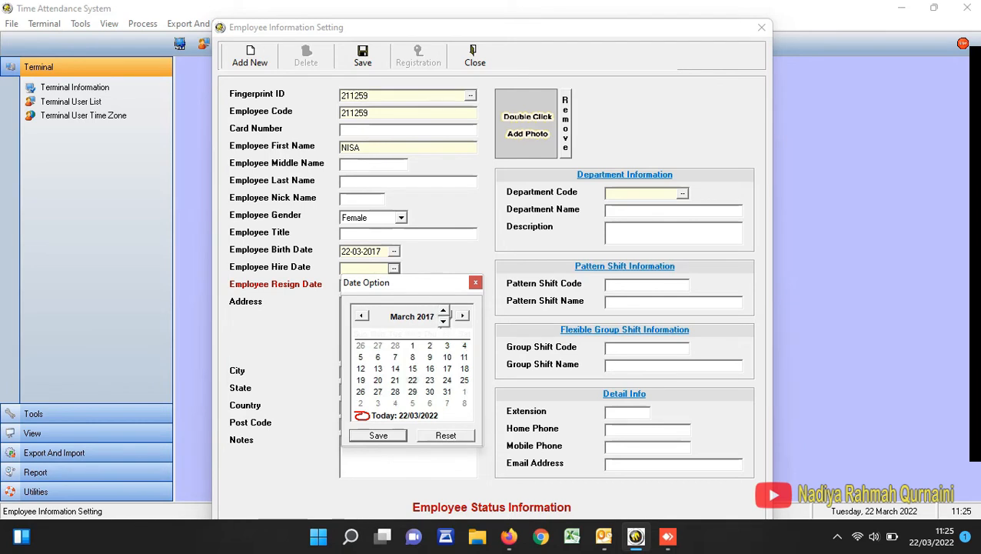
{"action": "left_click", "coordinate": [378, 436]}
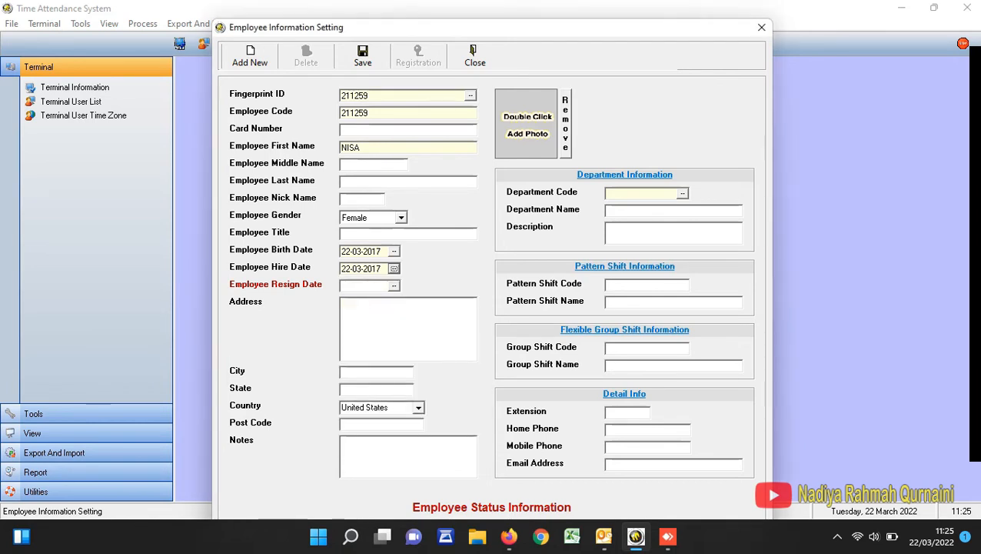
- Assign the female employee to department P40 and save the record
{"action": "left_click", "coordinate": [682, 193]}
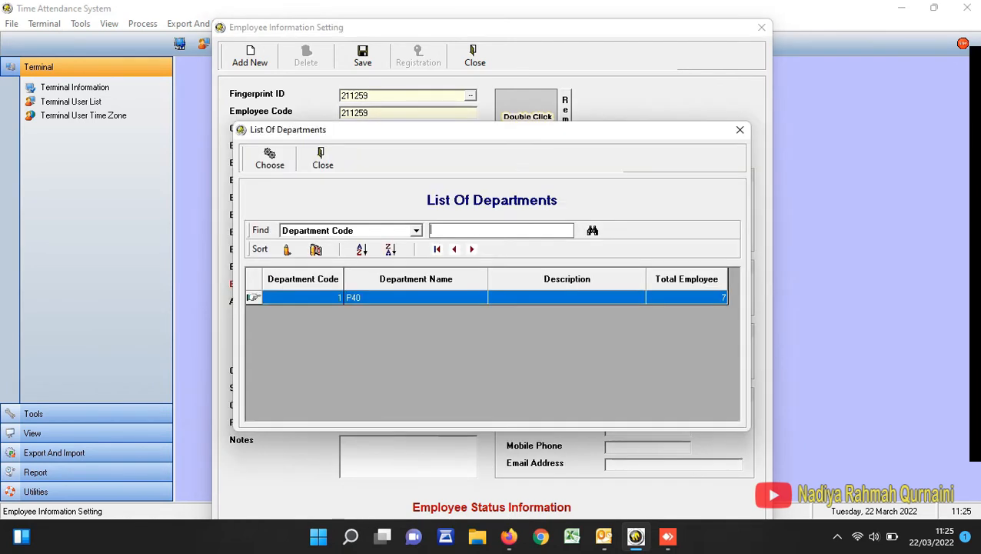
{"action": "double_click", "coordinate": [416, 298]}
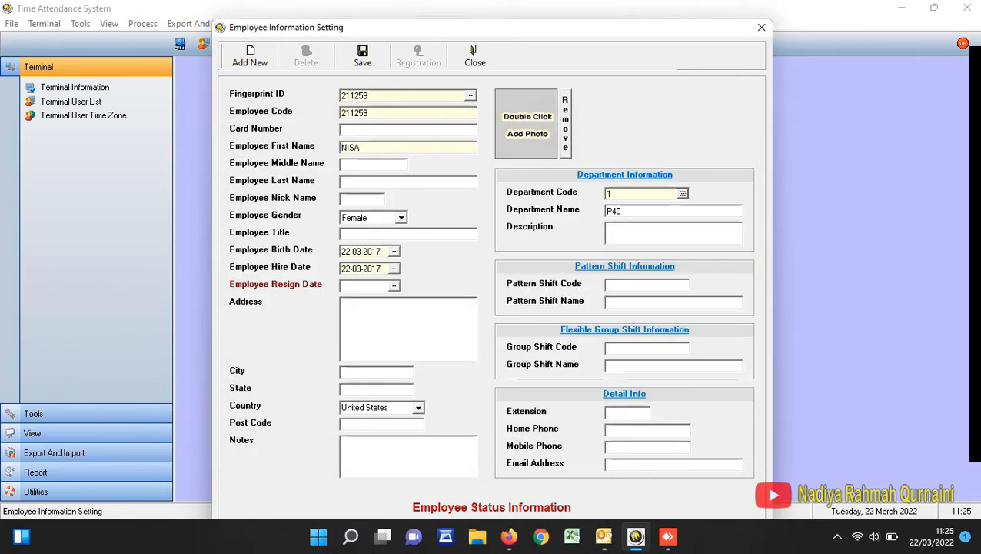
{"action": "left_click", "coordinate": [362, 57]}
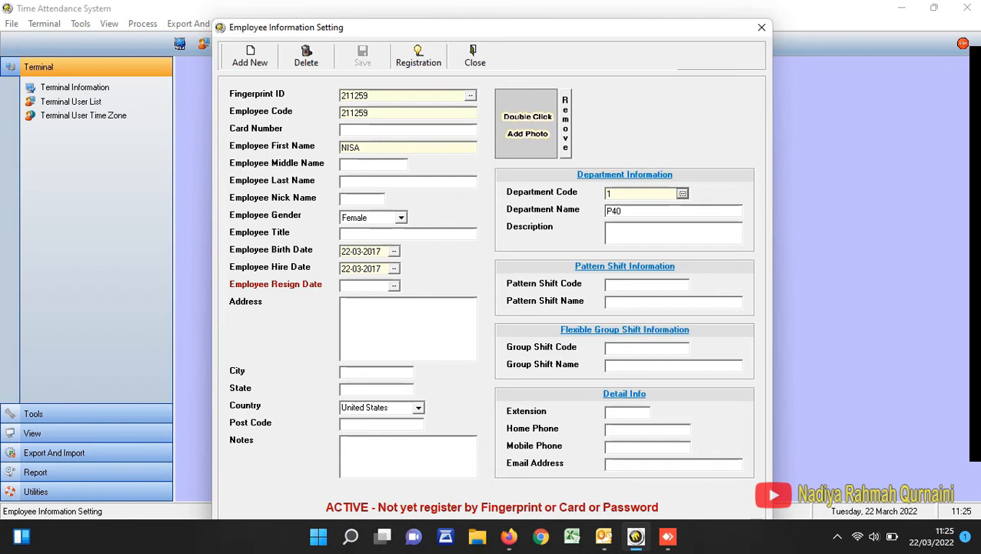
- Start another employee record with the numeric fingerprint ID, the matching employee code, and the employee's first name
{"action": "left_click", "coordinate": [250, 57]}
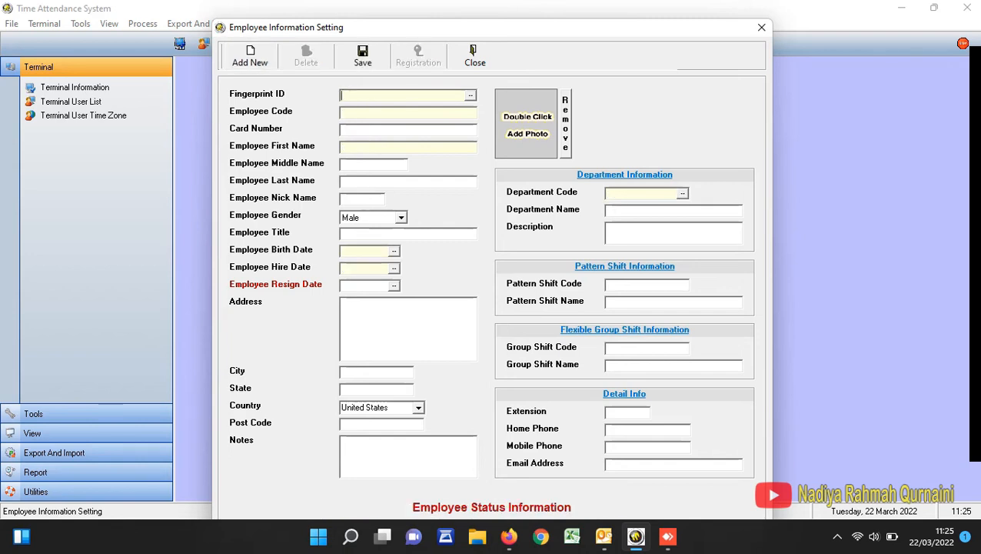
{"action": "type", "text": "211262"}
{"action": "key", "text": "shift+Left"}
{"action": "key", "text": "shift+Left"}
{"action": "key", "text": "shift+Left"}
{"action": "key", "text": "shift+Left"}
{"action": "key", "text": "shift+Left"}
{"action": "key", "text": "shift+Left"}
{"action": "key", "text": "ctrl+c"}
{"action": "key", "text": "Tab"}
{"action": "key", "text": "ctrl+v"}
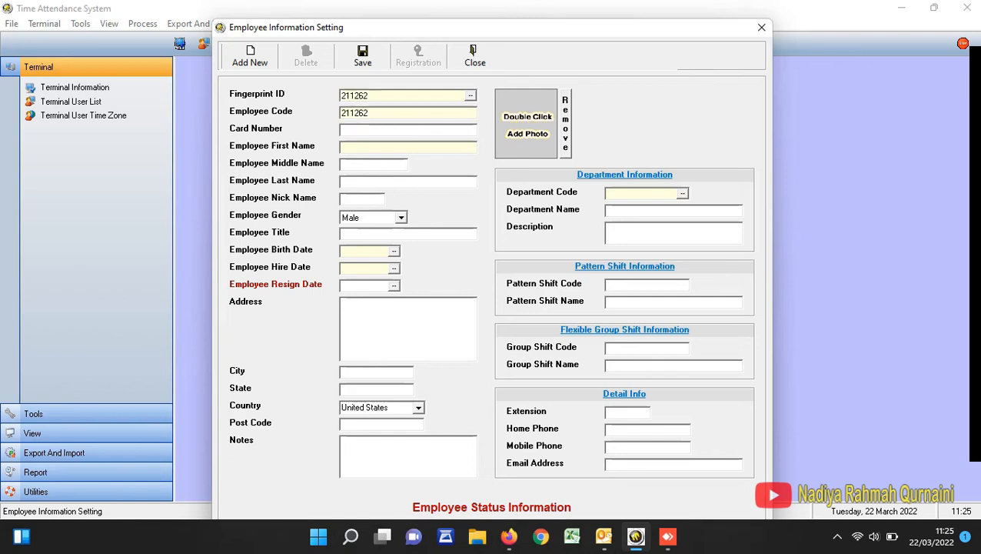
{"action": "key", "text": "Tab"}
{"action": "key", "text": "Tab"}
{"action": "type", "text": "WAHYU"}
- Enter the birth date for the current employee
{"action": "left_click", "coordinate": [395, 251]}
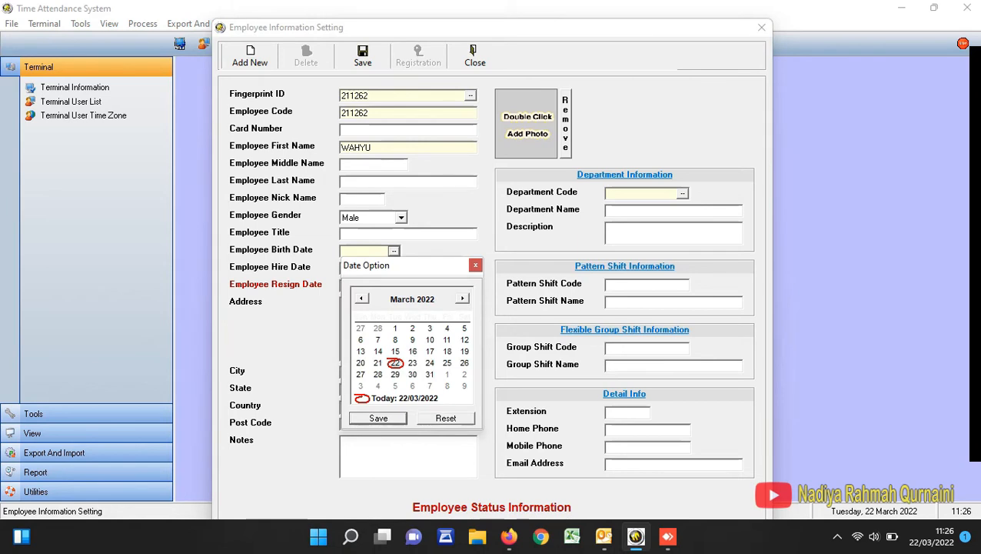
{"action": "left_click", "coordinate": [426, 300]}
{"action": "left_click", "coordinate": [443, 305]}
{"action": "left_click", "coordinate": [443, 304]}
{"action": "left_click", "coordinate": [443, 305]}
{"action": "left_click", "coordinate": [443, 305]}
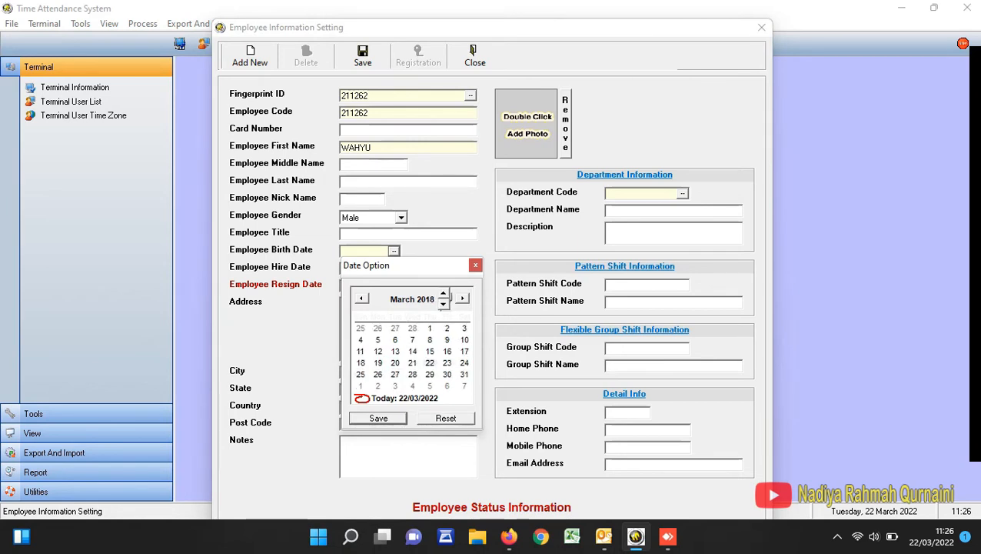
{"action": "left_click", "coordinate": [443, 305]}
{"action": "left_click", "coordinate": [378, 418]}
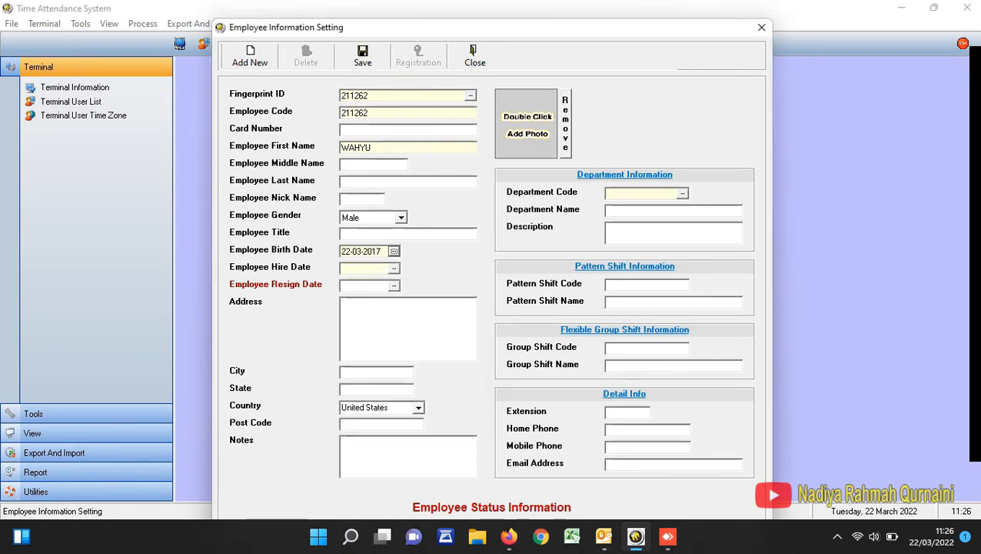
- Set the current employee's hire date to 22-03-2017
{"action": "left_click", "coordinate": [394, 268]}
{"action": "left_click", "coordinate": [427, 317]}
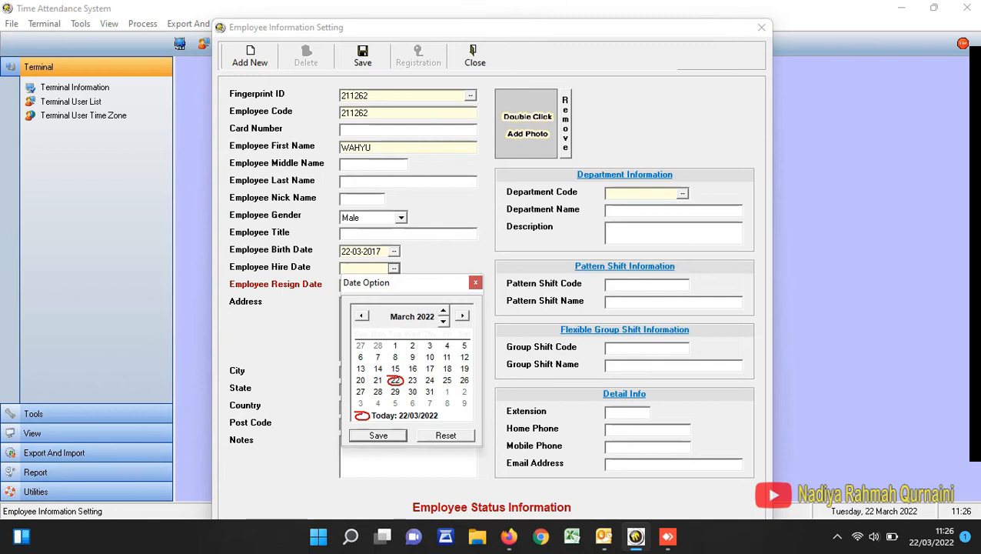
{"action": "left_click", "coordinate": [443, 321]}
{"action": "left_click", "coordinate": [443, 322]}
{"action": "left_click", "coordinate": [443, 322]}
{"action": "left_click", "coordinate": [443, 322]}
{"action": "left_click", "coordinate": [443, 322]}
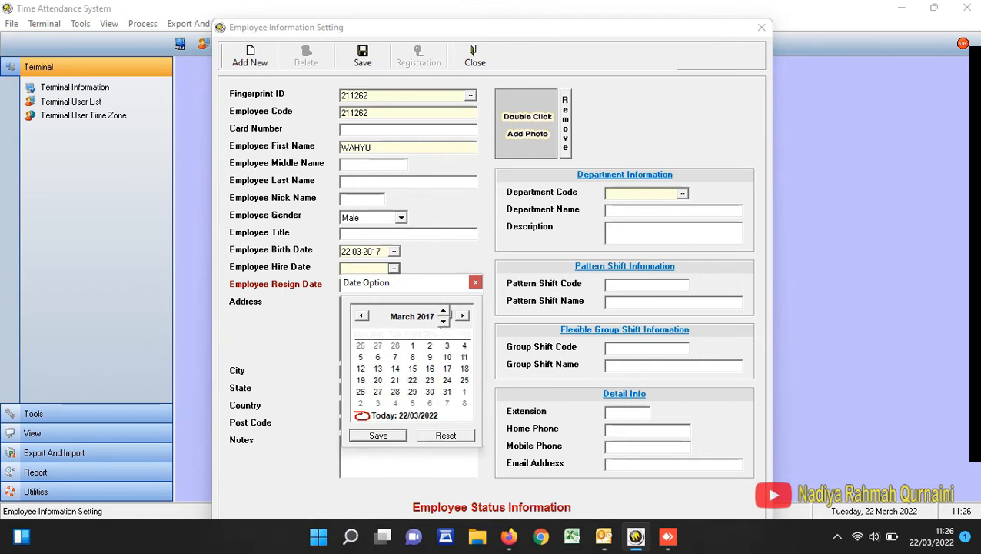
{"action": "left_click", "coordinate": [378, 435]}
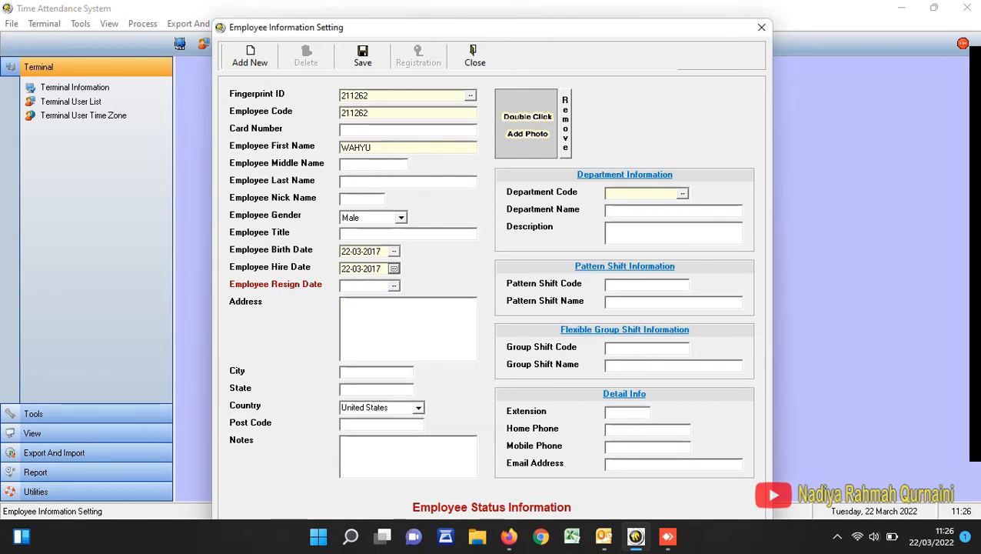
- Assign the current employee to department P40, save the record and close the employee information settings
{"action": "left_click", "coordinate": [683, 193]}
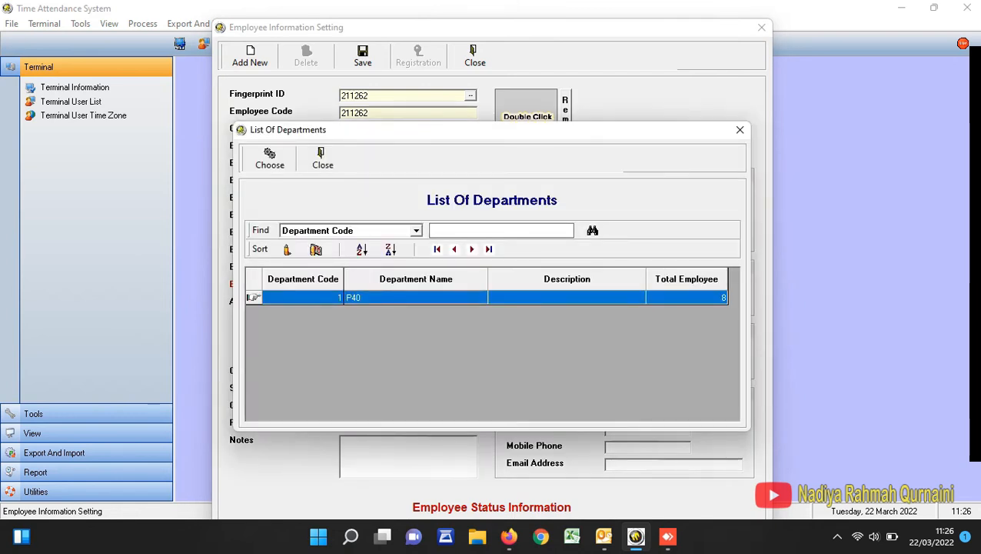
{"action": "double_click", "coordinate": [416, 298]}
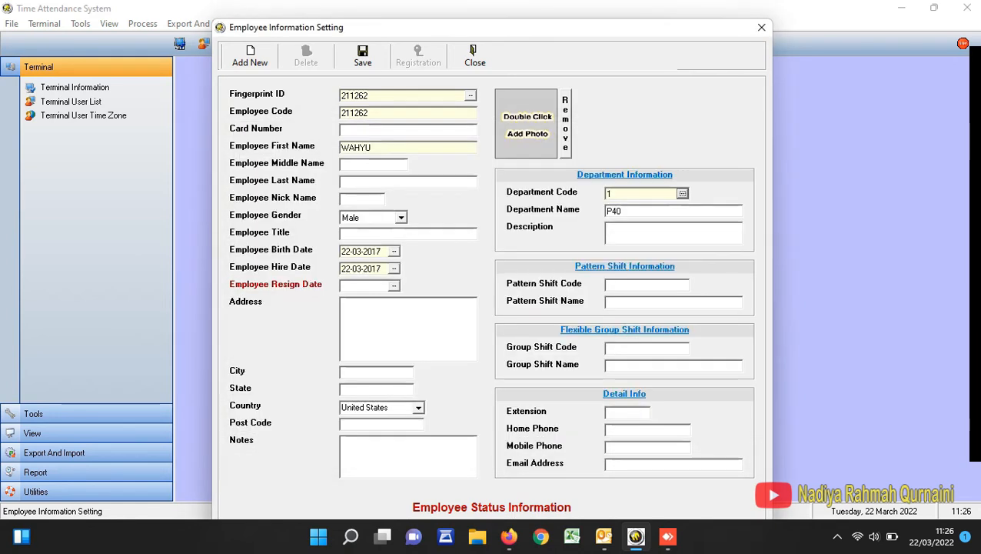
{"action": "left_click", "coordinate": [362, 55]}
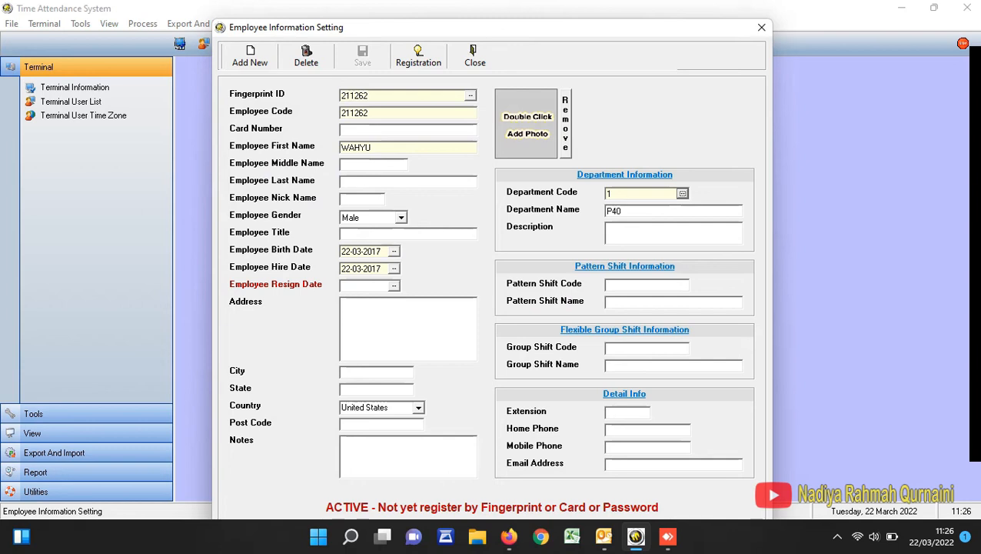
{"action": "left_click", "coordinate": [475, 55]}
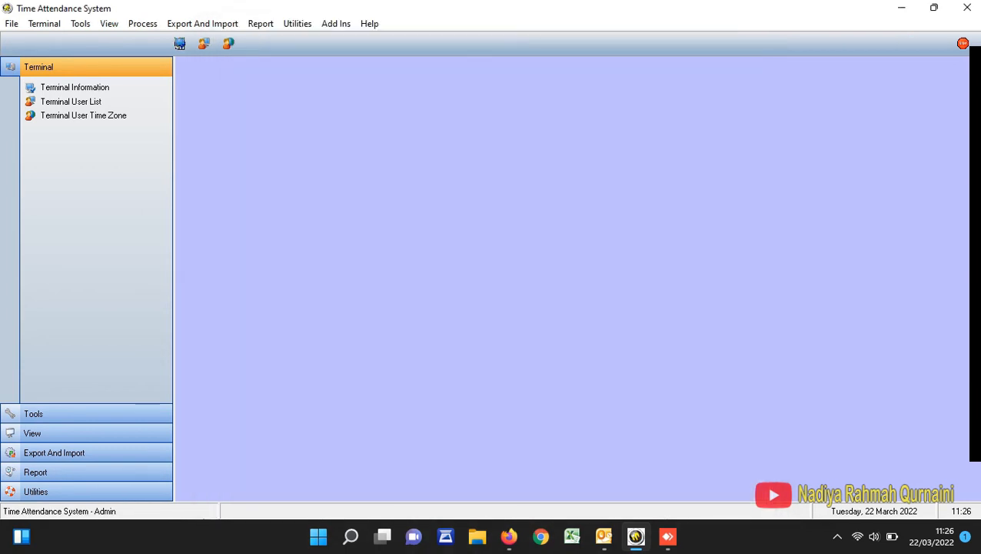
- Examine the list of existing shifts in Shift Setting, including begin times, end times and days, and close the settings
{"action": "left_click", "coordinate": [80, 24]}
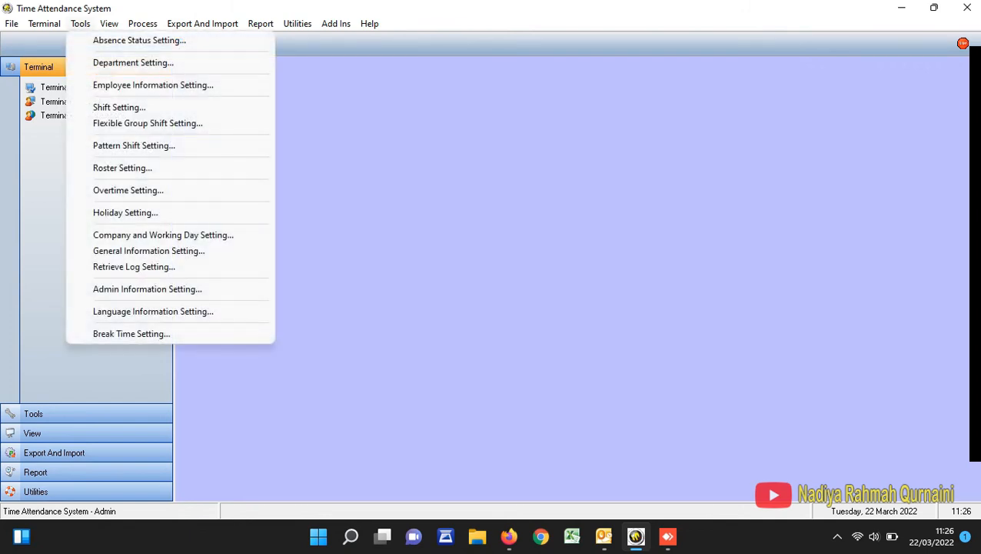
{"action": "left_click", "coordinate": [119, 107]}
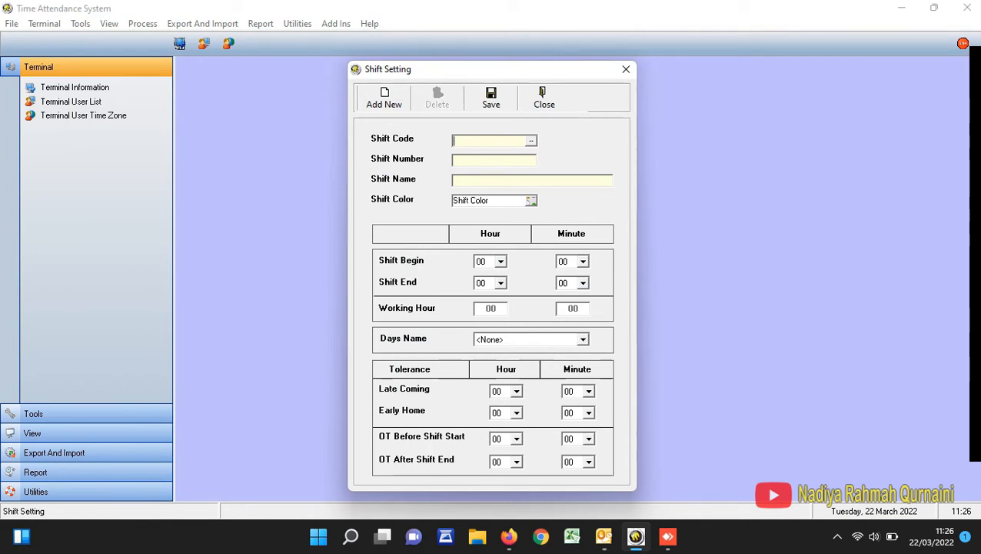
{"action": "left_click", "coordinate": [531, 140]}
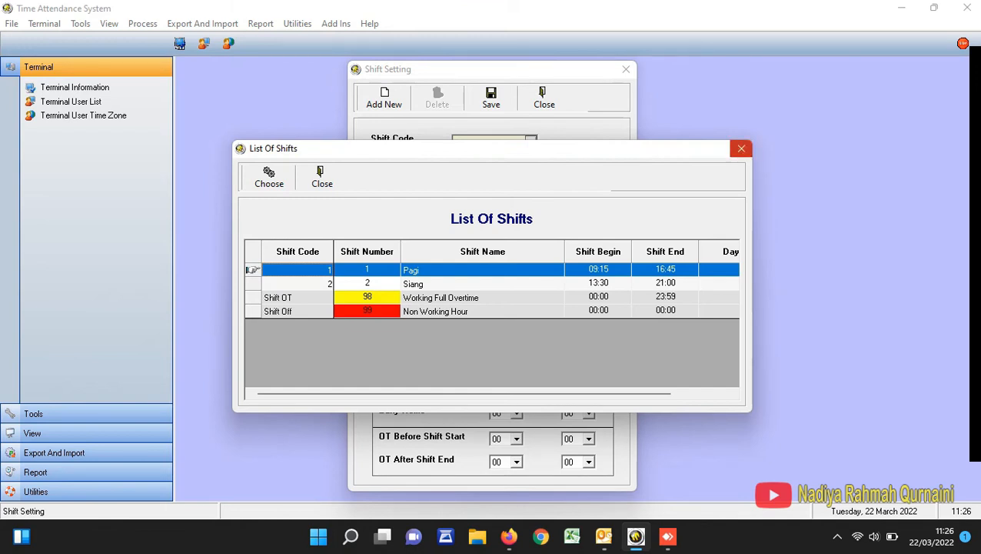
{"action": "left_click", "coordinate": [741, 148]}
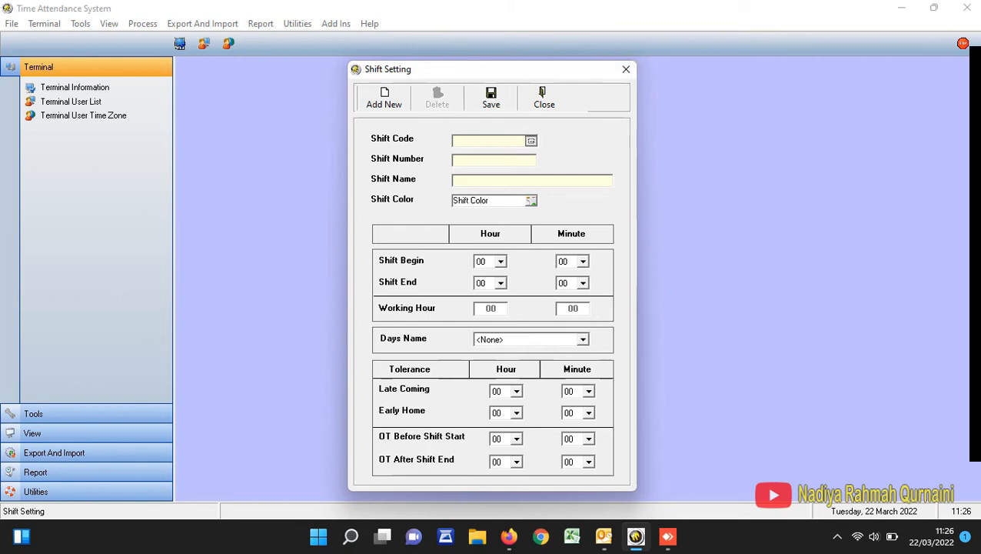
{"action": "left_click", "coordinate": [531, 140]}
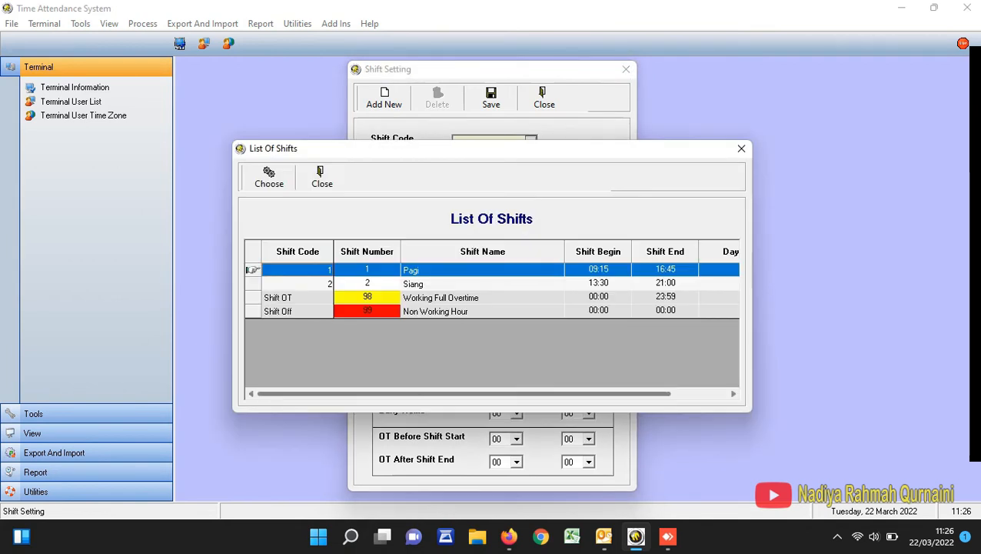
{"action": "left_click_drag", "start_coordinate": [465, 393], "coordinate": [521, 393]}
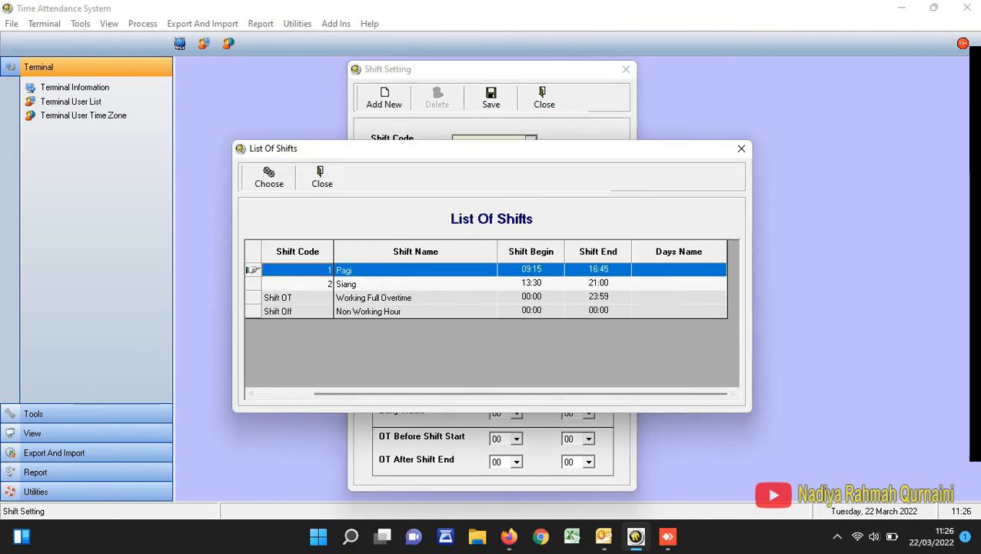
{"action": "left_click", "coordinate": [741, 148]}
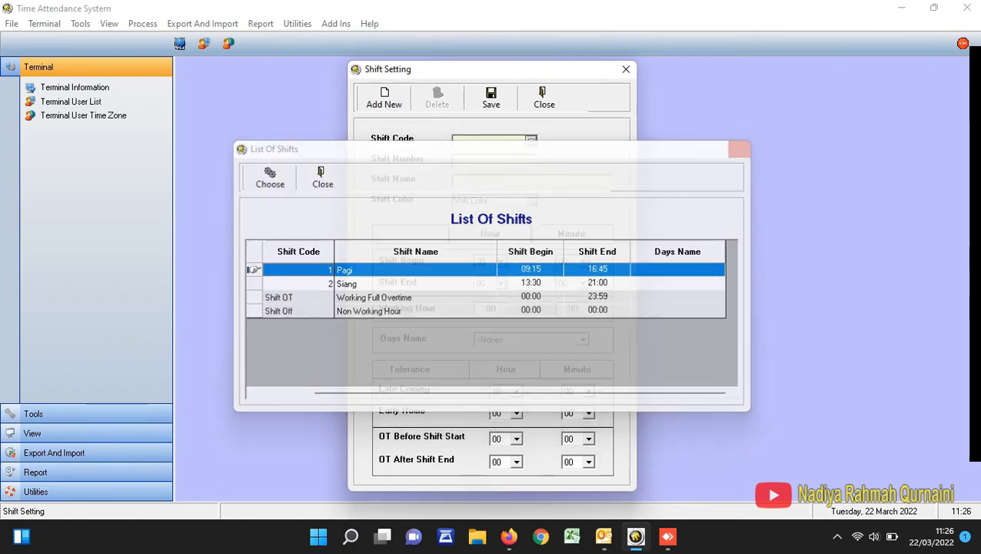
{"action": "left_click", "coordinate": [544, 98]}
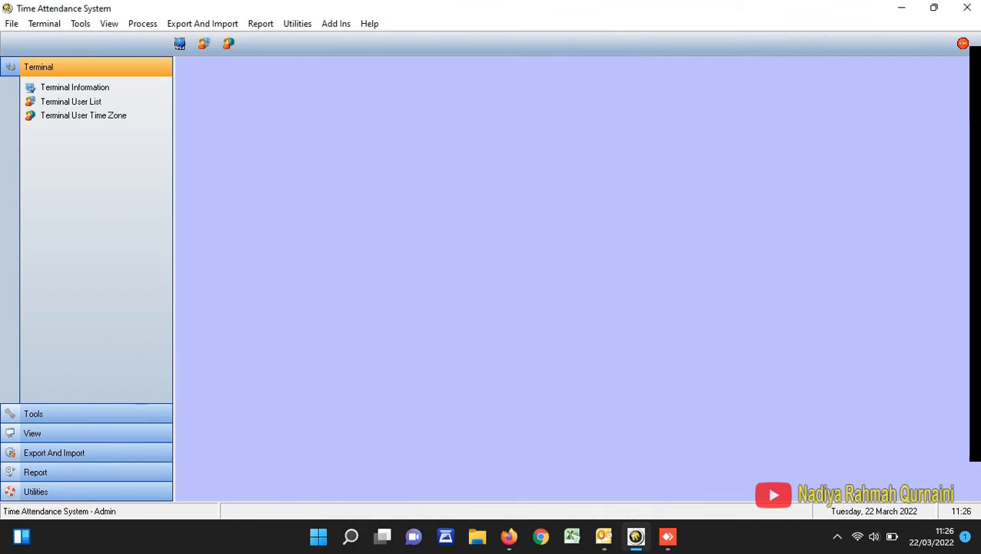
- Review the shifts assigned to FLEX_GROUP in Flexible Group Shift Setting and close it
{"action": "left_click", "coordinate": [80, 23]}
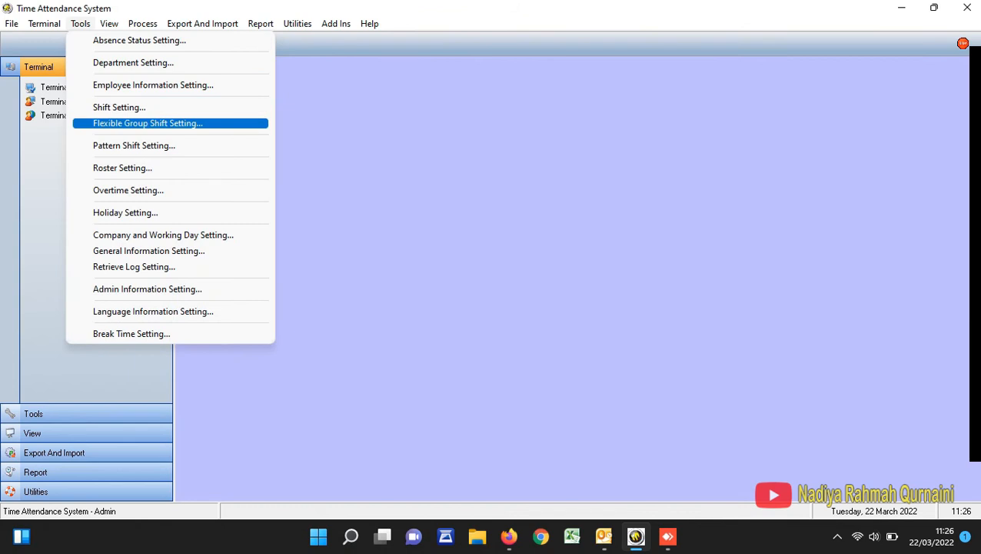
{"action": "left_click", "coordinate": [146, 124]}
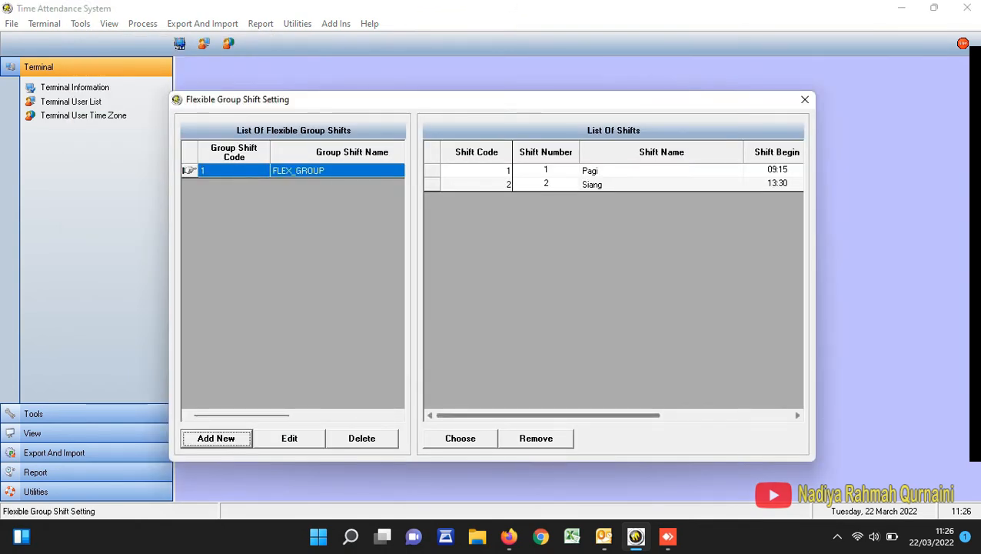
{"action": "left_click_drag", "start_coordinate": [549, 415], "coordinate": [680, 415]}
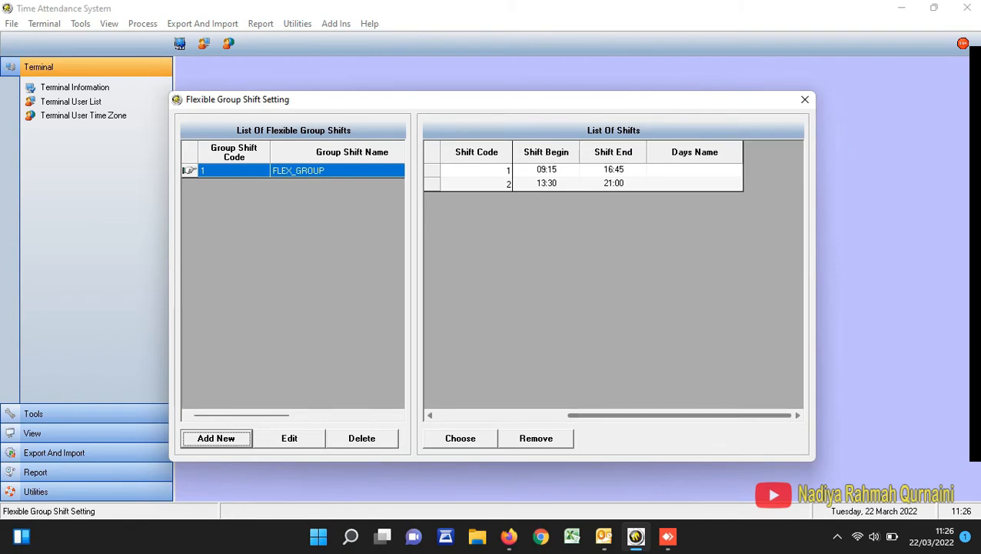
{"action": "left_click", "coordinate": [804, 99]}
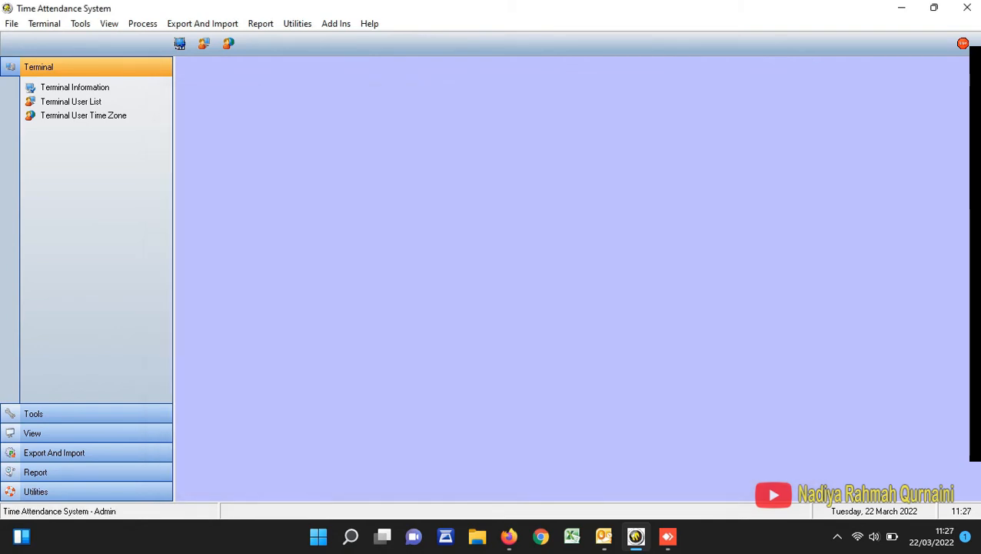
- Load the existing pattern with code 11, "pattern shift", in Pattern Shift Setting and select its day 1 working status
{"action": "left_click", "coordinate": [80, 23]}
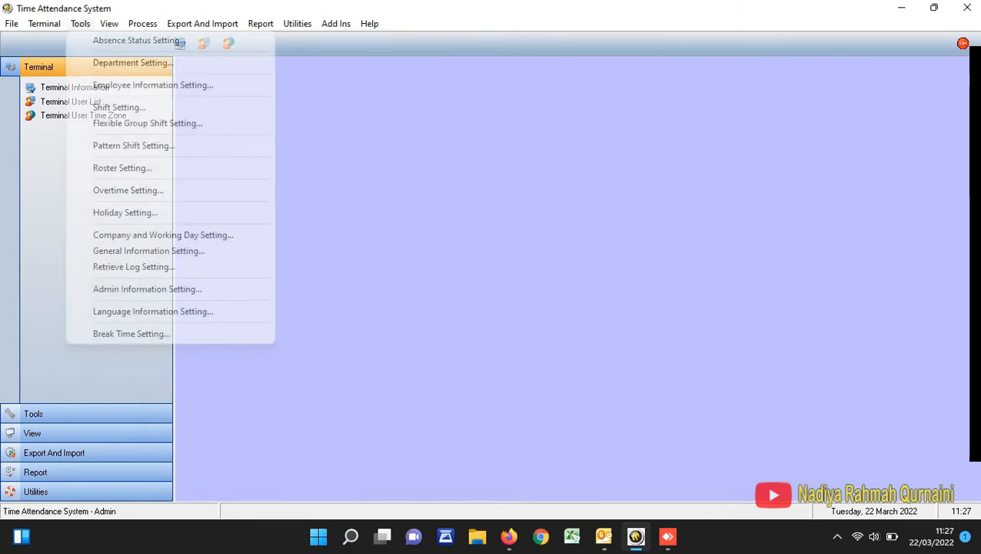
{"action": "left_click", "coordinate": [134, 146]}
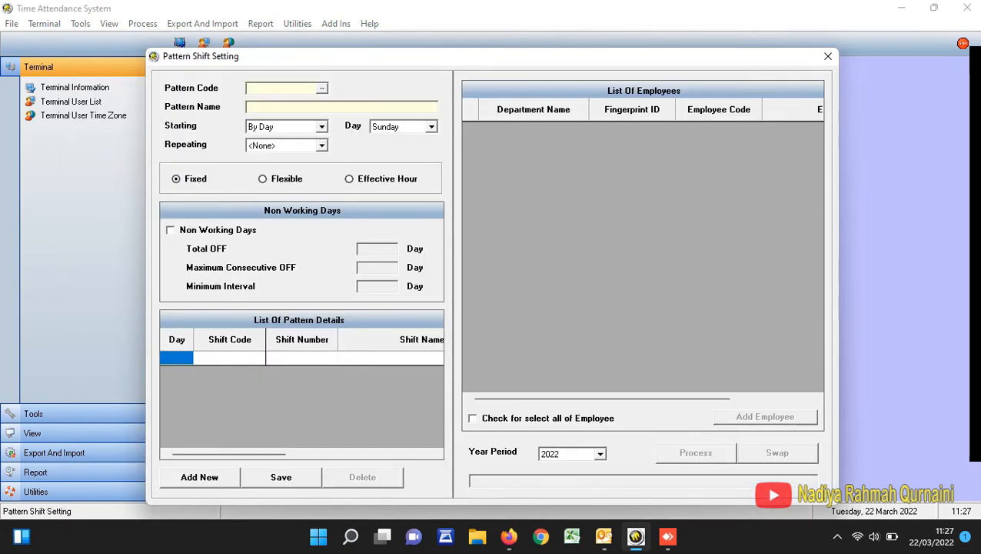
{"action": "left_click", "coordinate": [322, 87]}
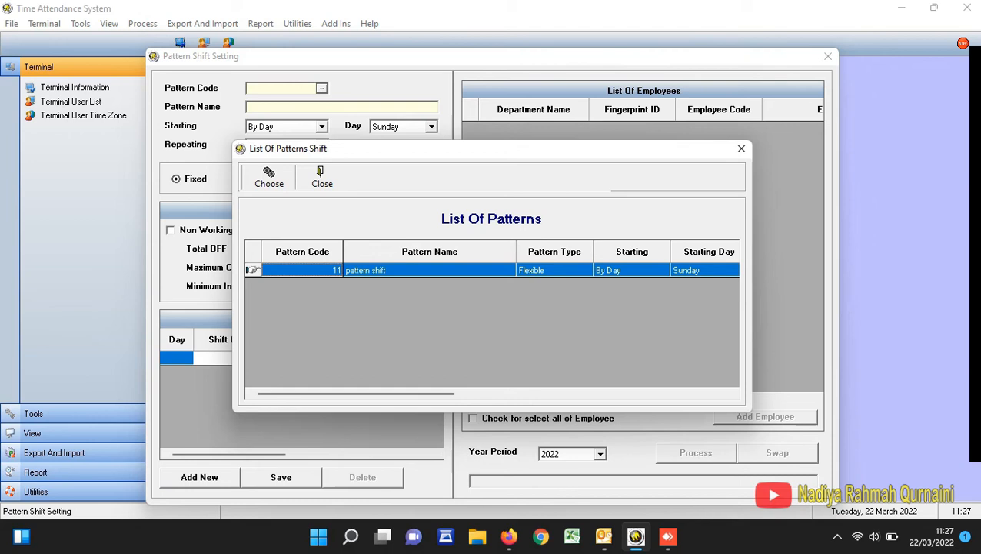
{"action": "key", "text": "Return"}
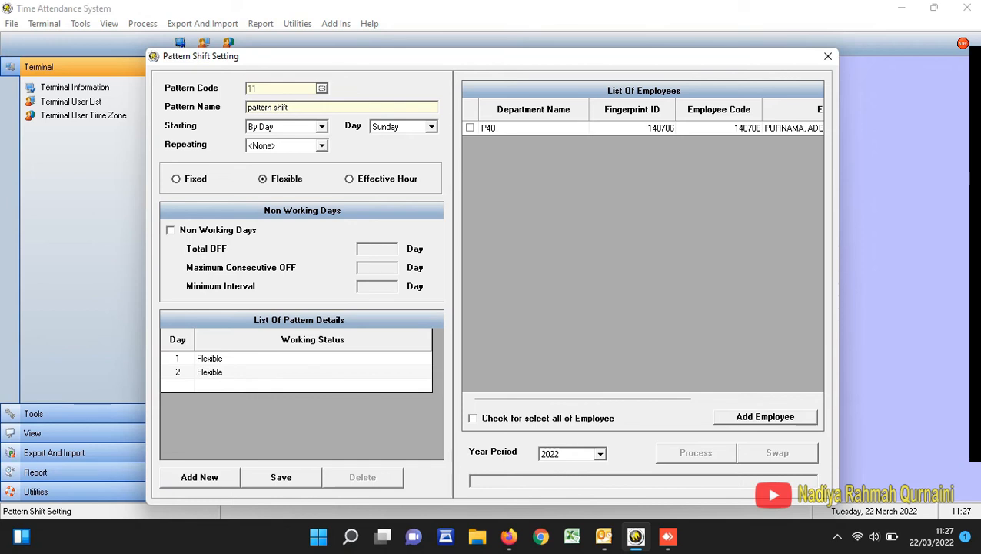
{"action": "left_click", "coordinate": [312, 359]}
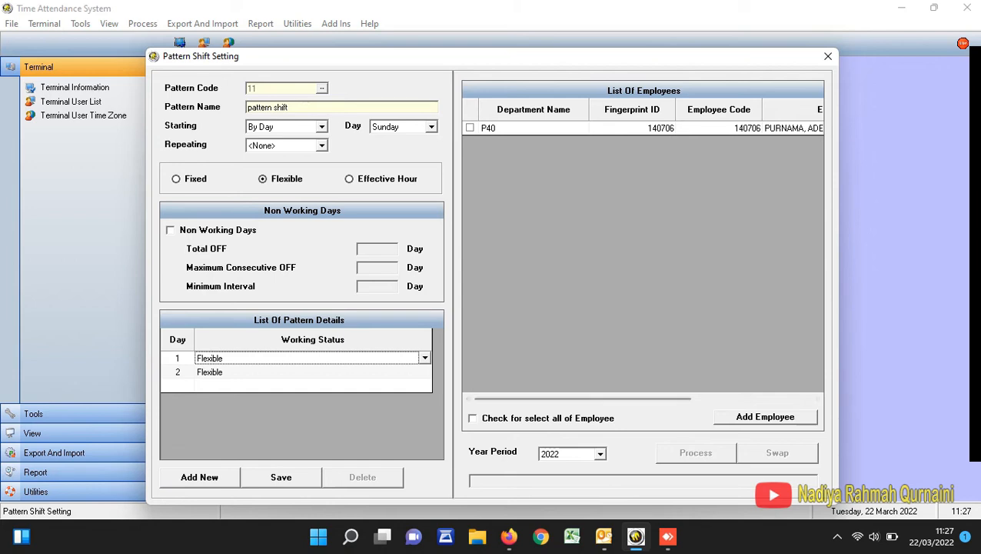
- Add all available P40 employees to the pattern and select every employee in its list
{"action": "left_click", "coordinate": [765, 417]}
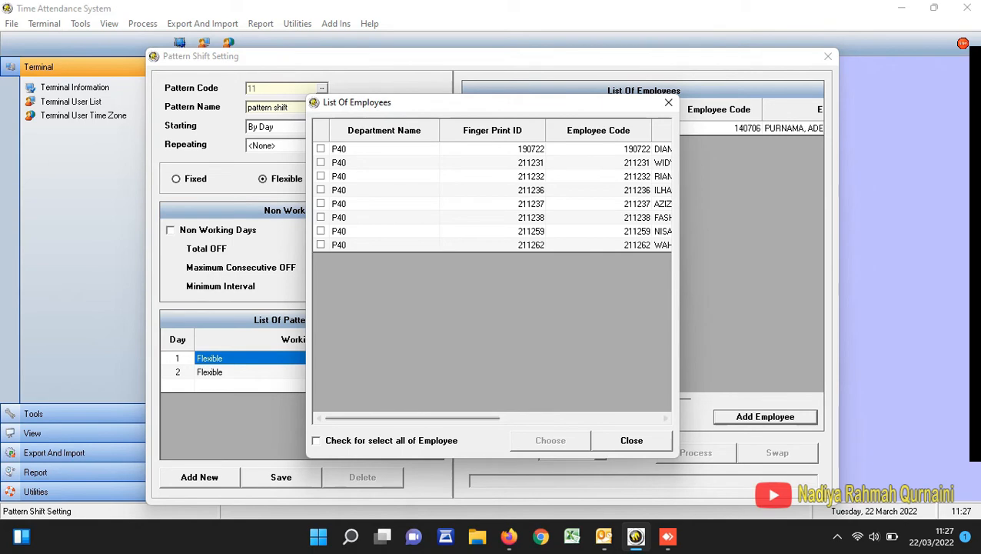
{"action": "left_click", "coordinate": [316, 440]}
{"action": "left_click", "coordinate": [551, 440]}
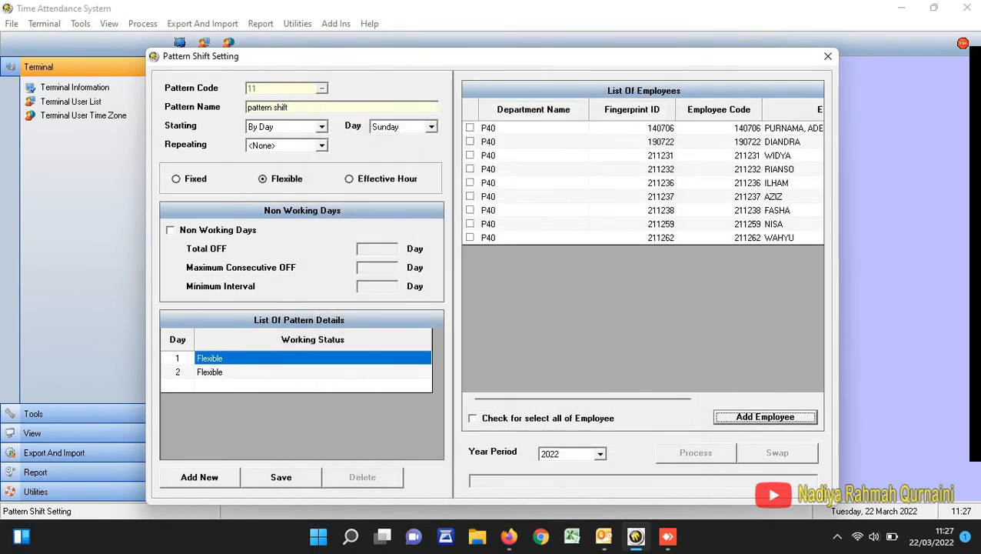
{"action": "left_click", "coordinate": [473, 419]}
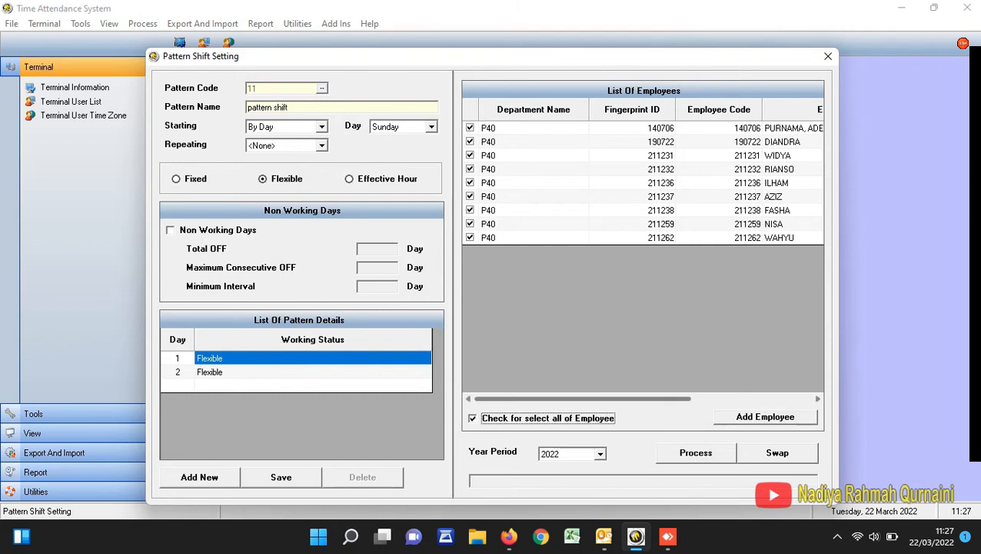
- Assign group shift code 1 to the second, third and fourth employees in the pattern's employee list
{"action": "left_click_drag", "start_coordinate": [583, 398], "coordinate": [704, 398]}
{"action": "left_click", "coordinate": [768, 142]}
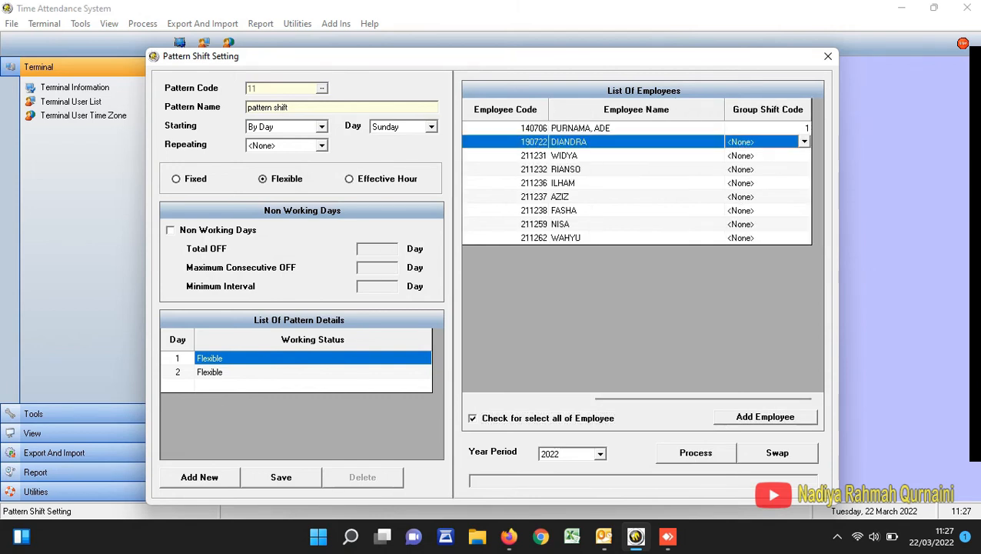
{"action": "left_click", "coordinate": [803, 141]}
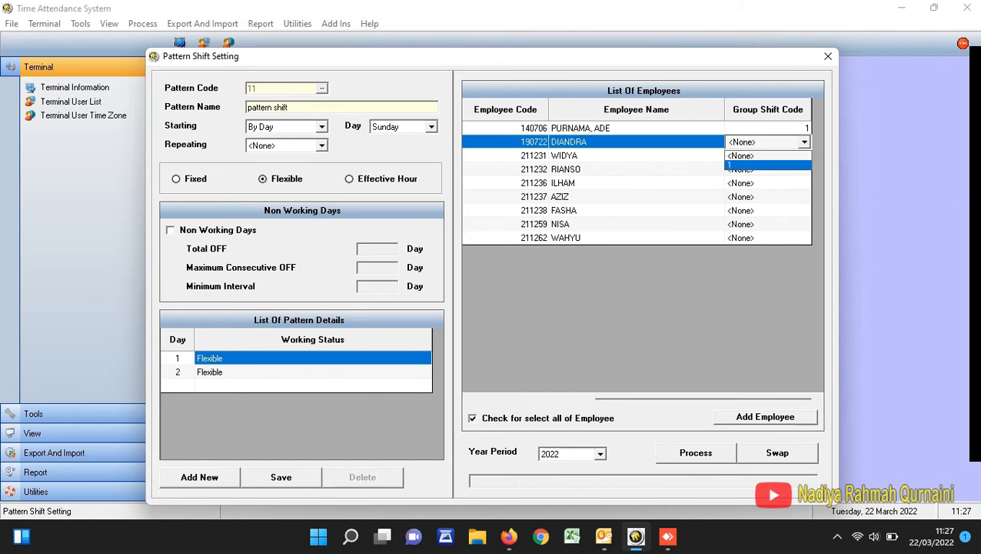
{"action": "left_click", "coordinate": [738, 164]}
{"action": "left_click", "coordinate": [765, 169]}
{"action": "left_click", "coordinate": [803, 170]}
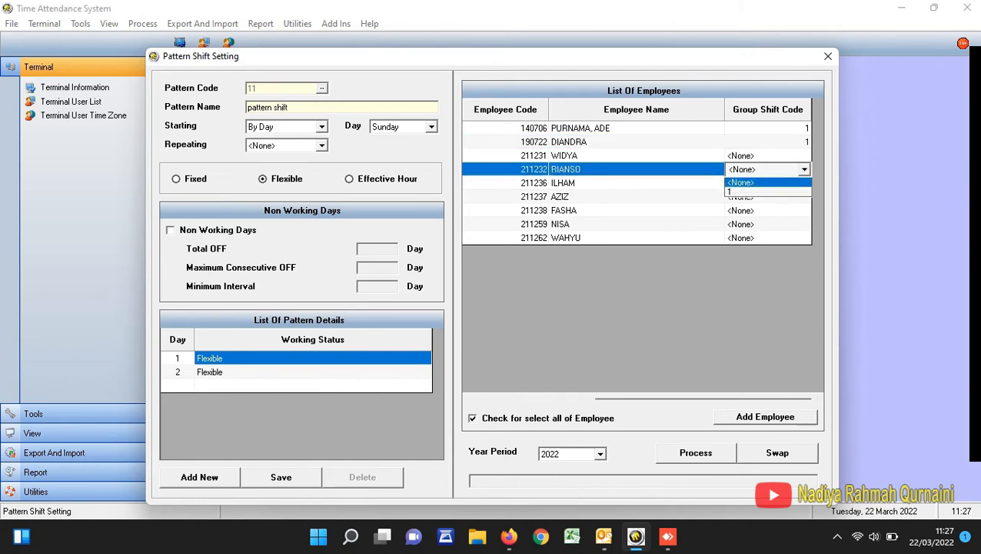
{"action": "left_click", "coordinate": [738, 192]}
{"action": "left_click", "coordinate": [765, 155]}
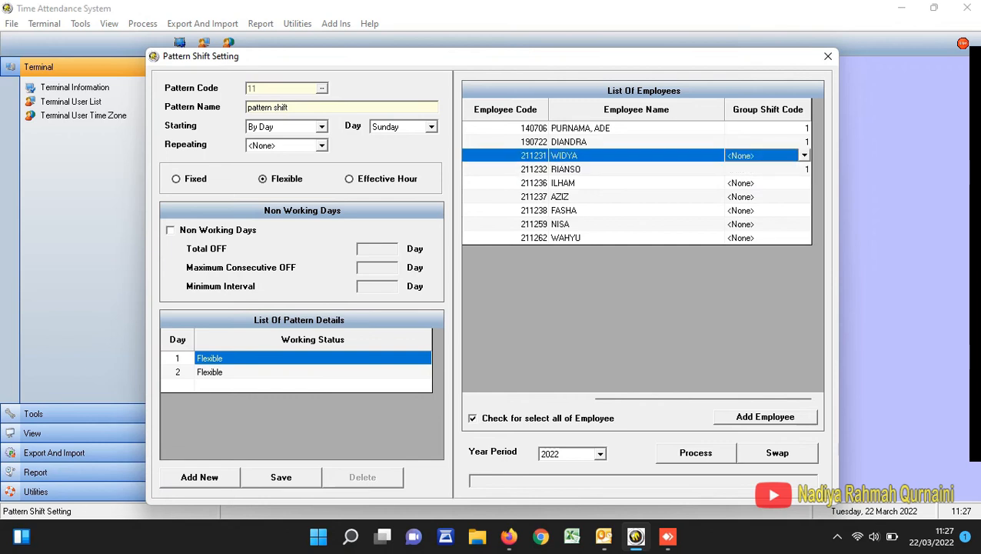
{"action": "left_click", "coordinate": [804, 155]}
{"action": "left_click", "coordinate": [738, 178]}
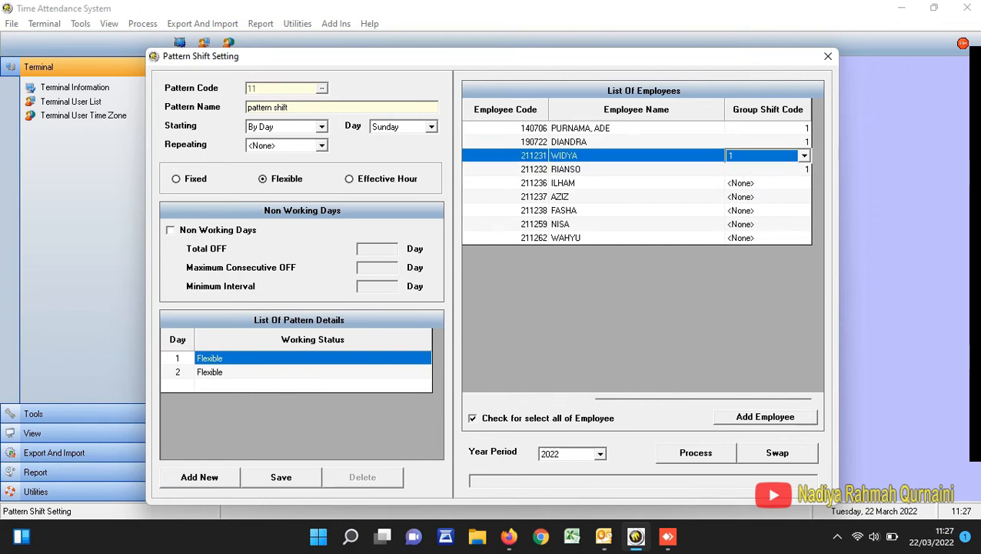
- Assign group shift code 1 to the fifth, sixth and seventh employees in the pattern's employee list
{"action": "left_click", "coordinate": [766, 183]}
{"action": "left_click", "coordinate": [803, 183]}
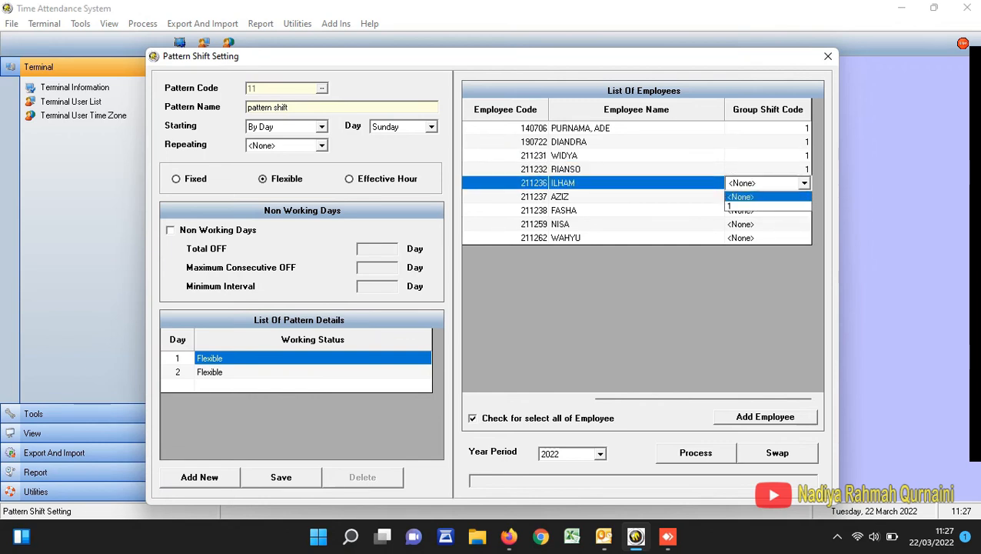
{"action": "left_click", "coordinate": [739, 206]}
{"action": "left_click", "coordinate": [765, 197]}
{"action": "left_click", "coordinate": [803, 196]}
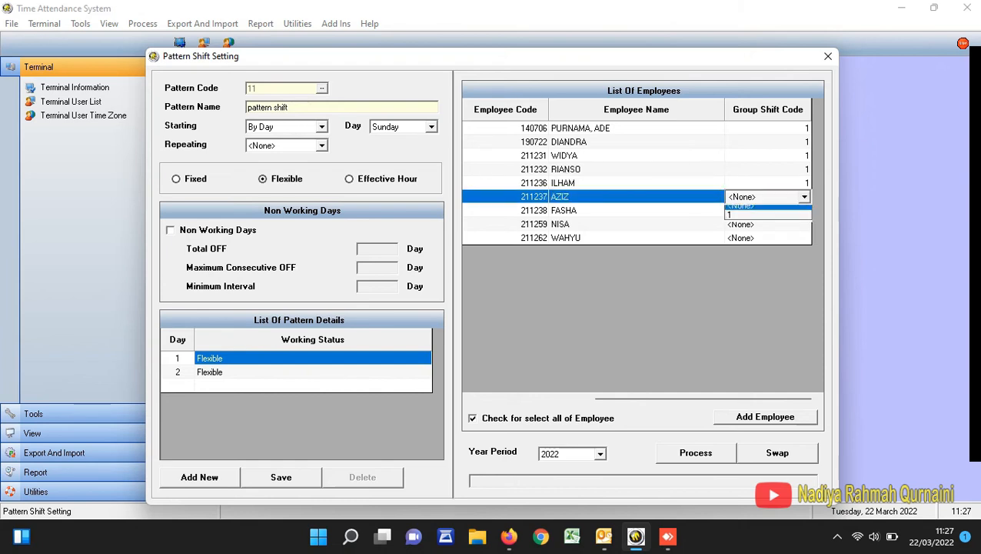
{"action": "left_click", "coordinate": [739, 215]}
{"action": "left_click", "coordinate": [765, 211]}
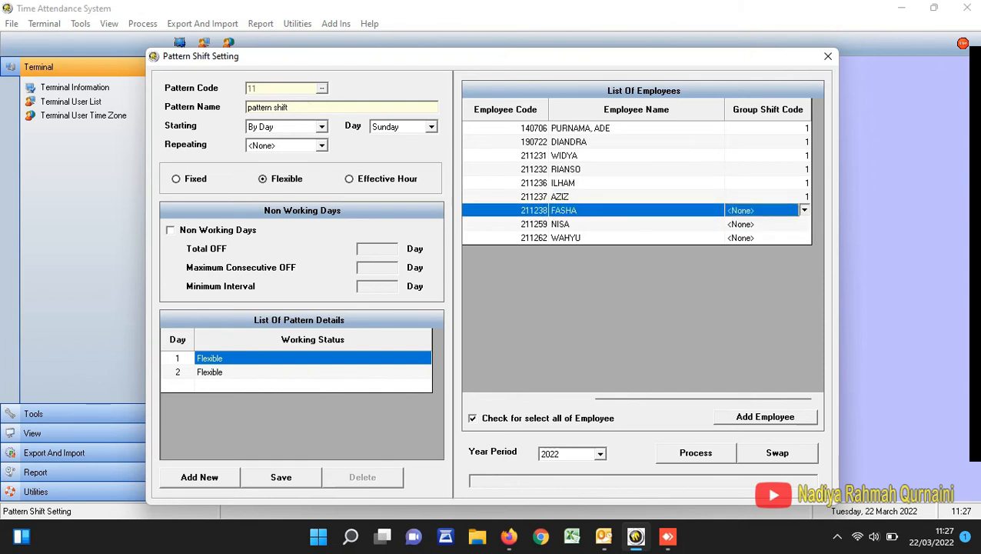
{"action": "left_click", "coordinate": [805, 210]}
{"action": "left_click", "coordinate": [754, 233]}
- Assign group shift code 1 to the last two employees in the pattern's employee list
{"action": "left_click", "coordinate": [765, 224]}
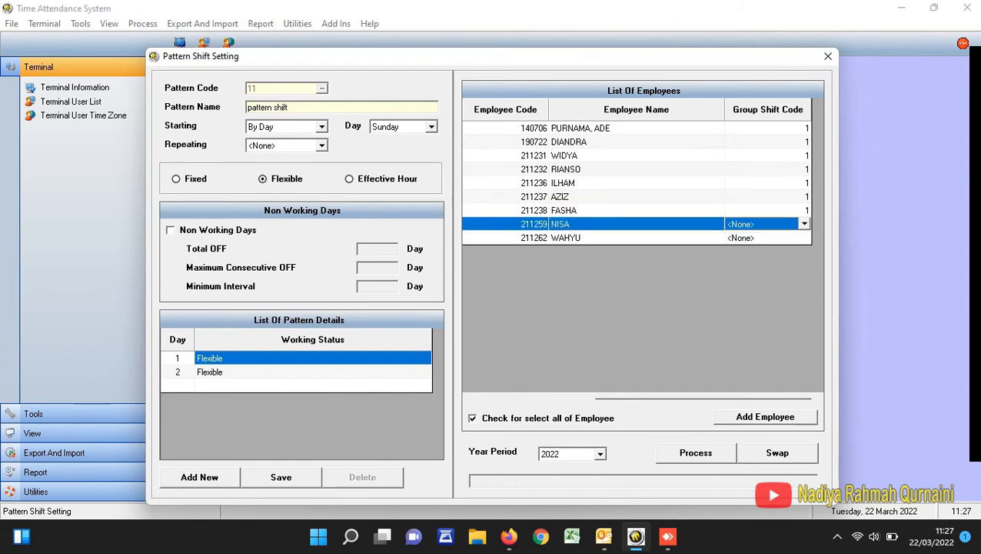
{"action": "left_click", "coordinate": [805, 224]}
{"action": "left_click", "coordinate": [753, 247]}
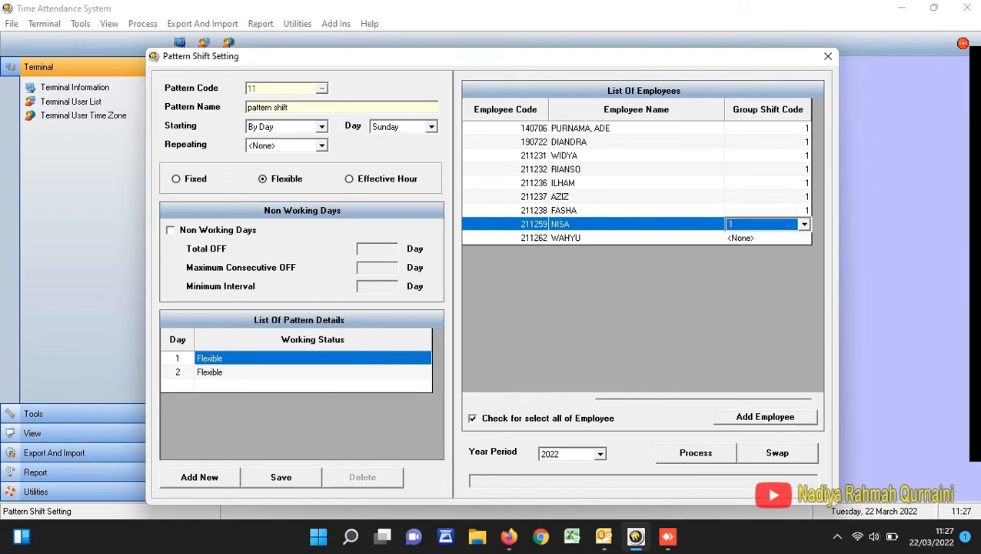
{"action": "left_click", "coordinate": [765, 238]}
{"action": "left_click", "coordinate": [805, 238]}
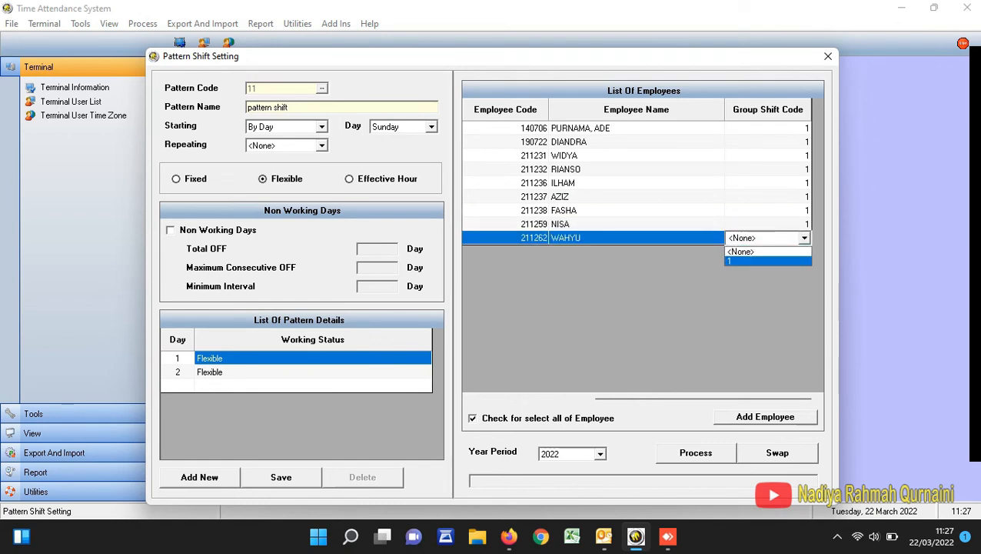
{"action": "left_click", "coordinate": [754, 260]}
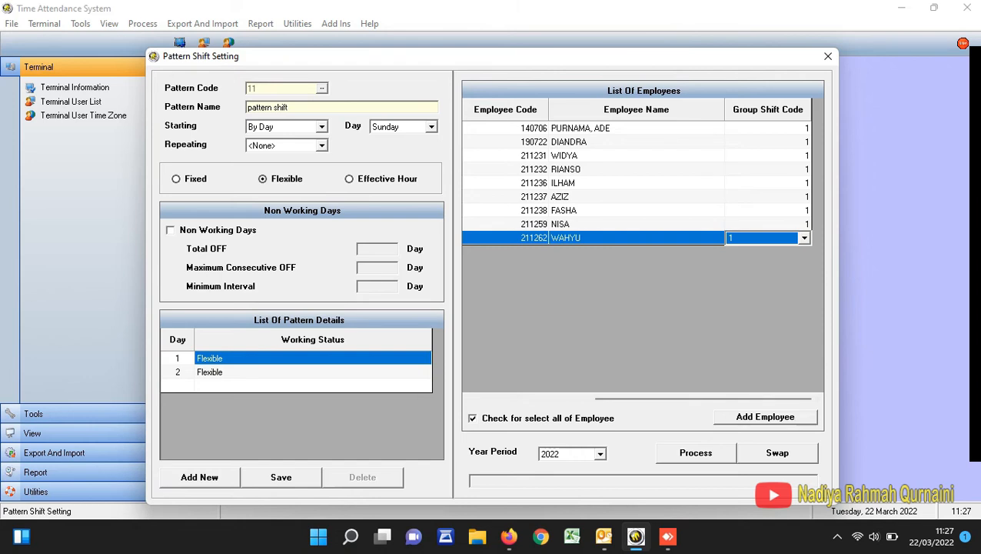
- Process the pattern shift for the selected employees for year 2022, declining regeneration for the fingerprint ID that was already generated
{"action": "left_click", "coordinate": [696, 453]}
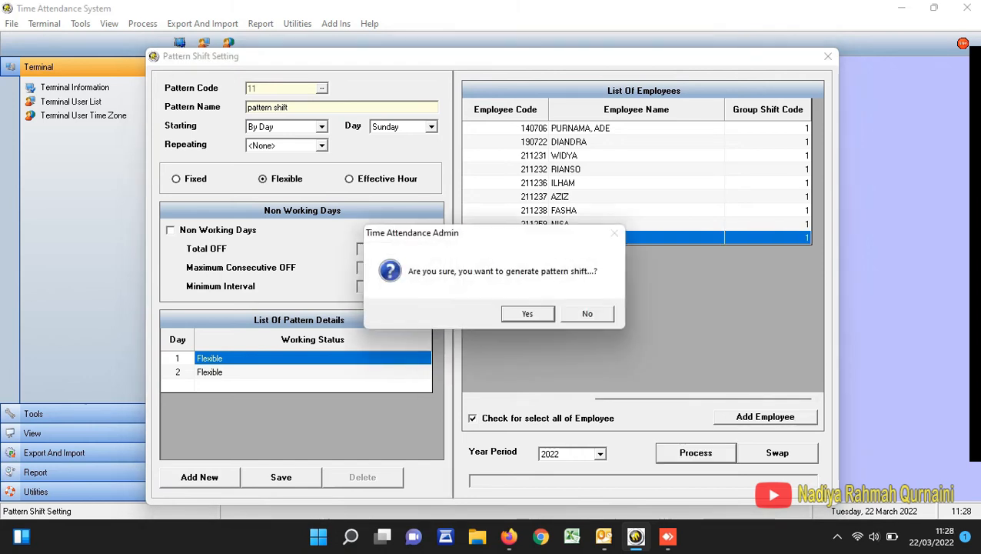
{"action": "key", "text": "Return"}
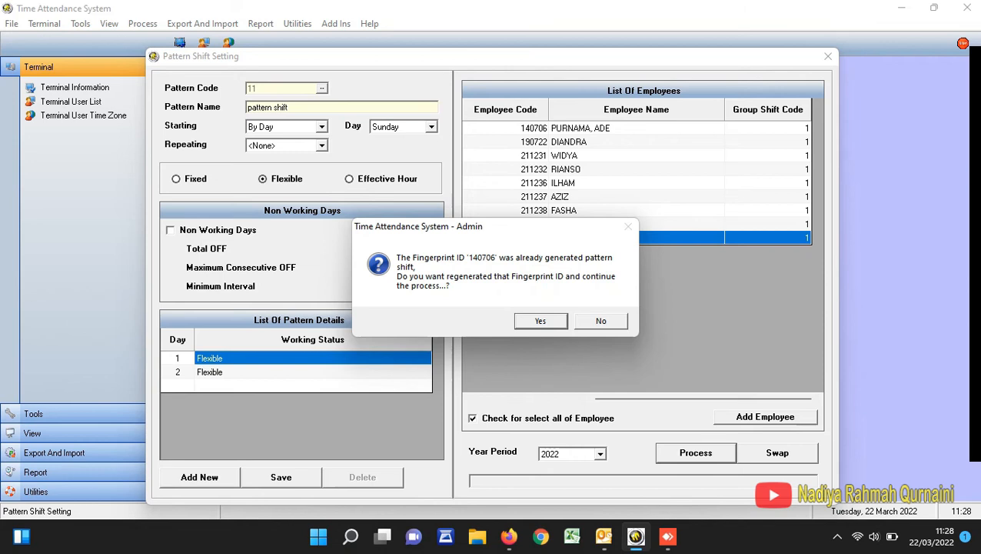
{"action": "left_click", "coordinate": [601, 320]}
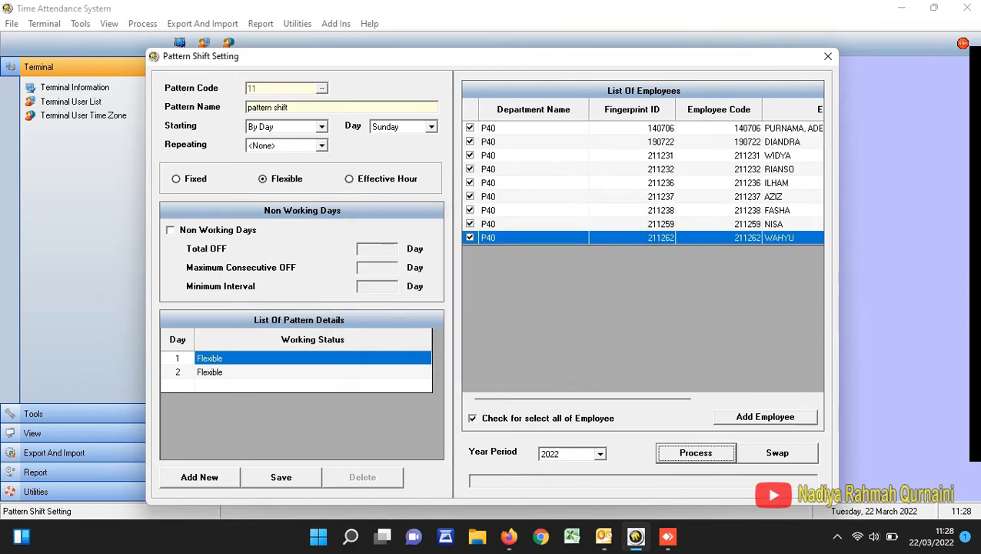
- Exclude the first employee, generate the pattern shift for the remaining employees for year 2022, and close the pattern settings
{"action": "left_click", "coordinate": [470, 128]}
{"action": "left_click_drag", "start_coordinate": [580, 398], "coordinate": [701, 398]}
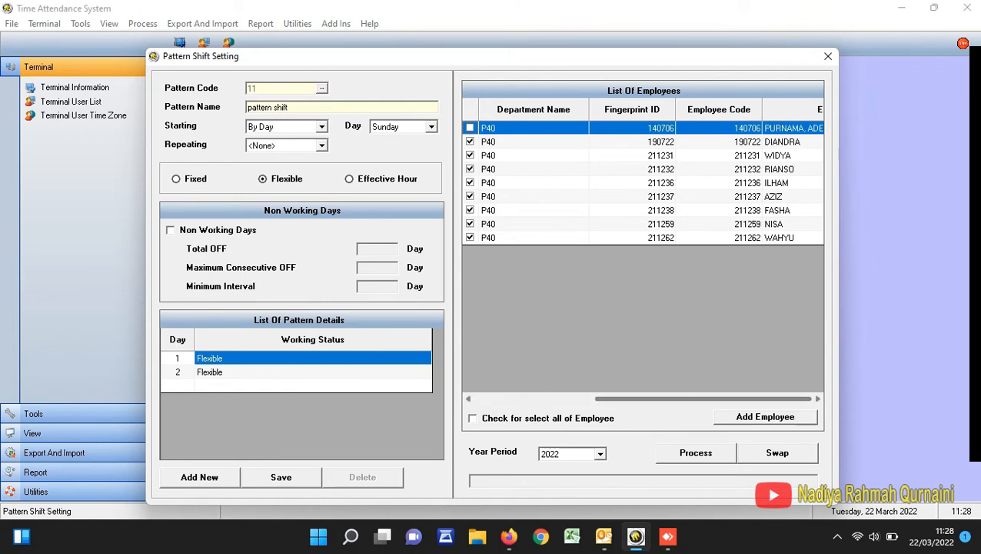
{"action": "left_click", "coordinate": [696, 452]}
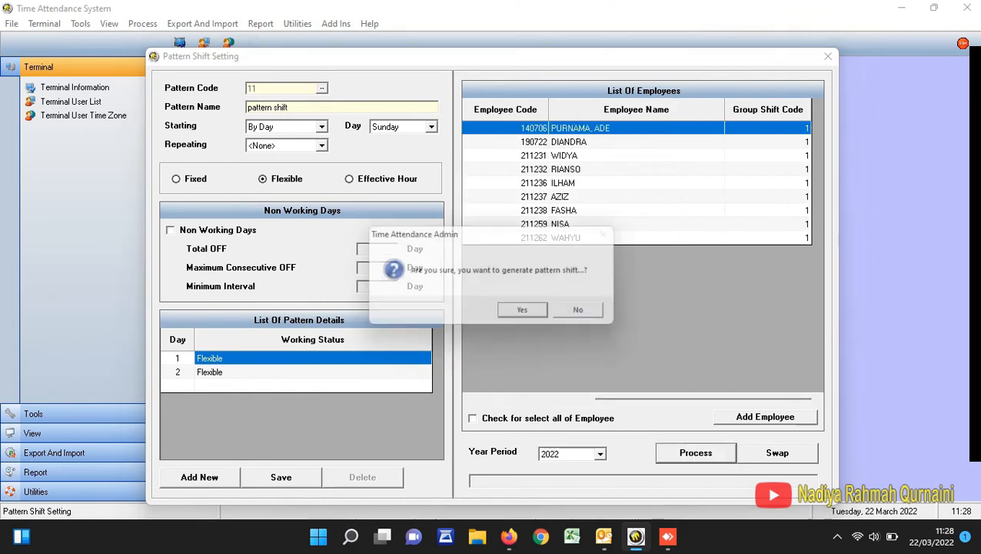
{"action": "left_click", "coordinate": [522, 310]}
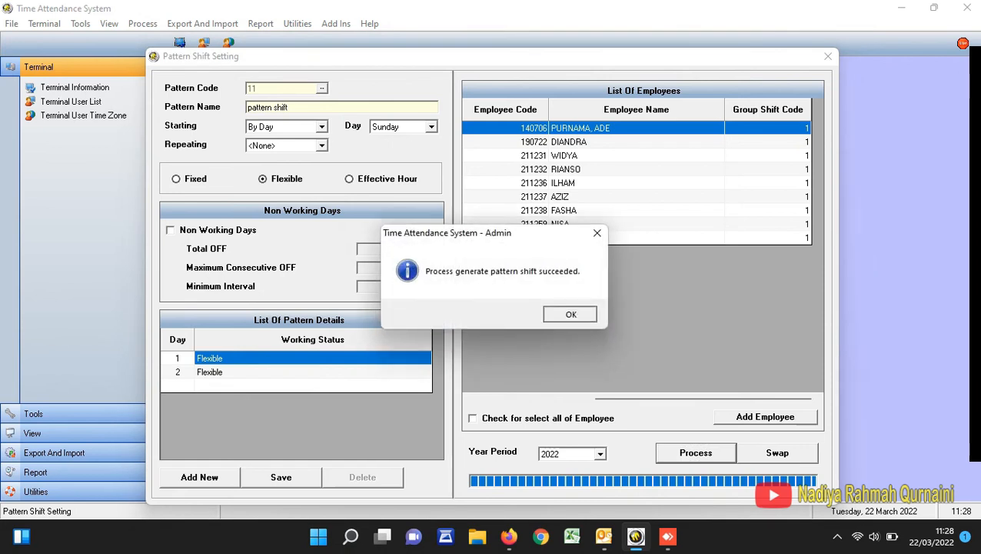
{"action": "key", "text": "Return"}
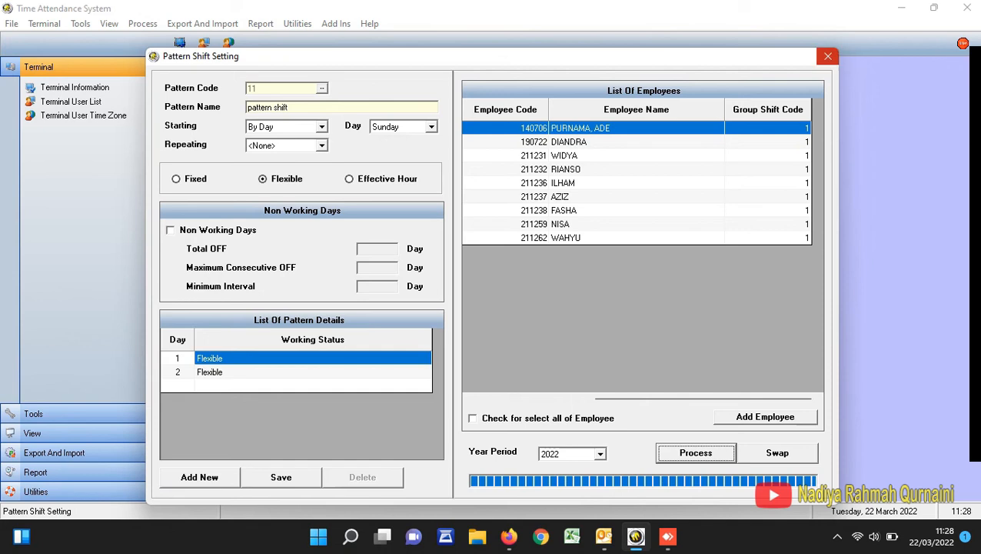
{"action": "left_click", "coordinate": [828, 56]}
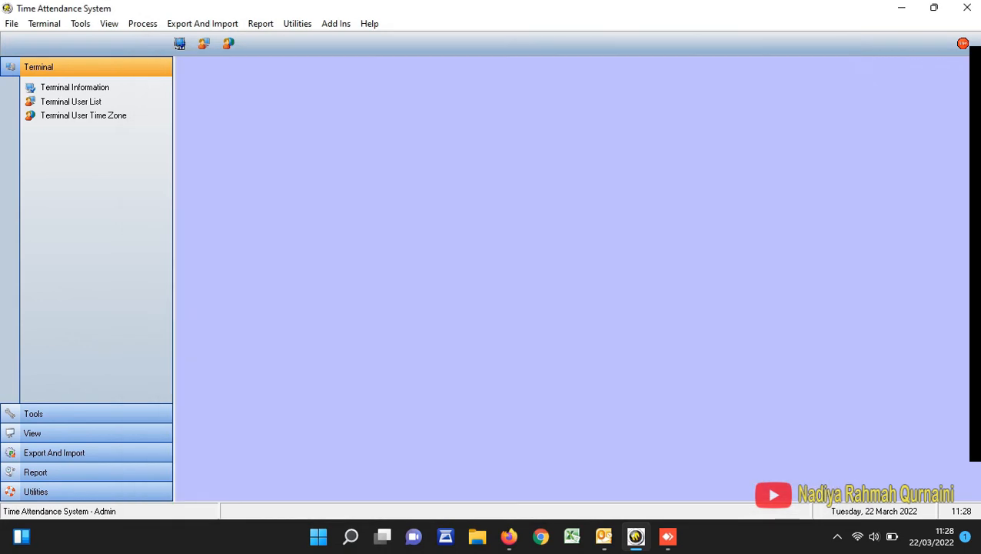
- Reload pattern code 11 in the pattern shift settings and check the group shift codes assigned to its employees
{"action": "left_click", "coordinate": [80, 24]}
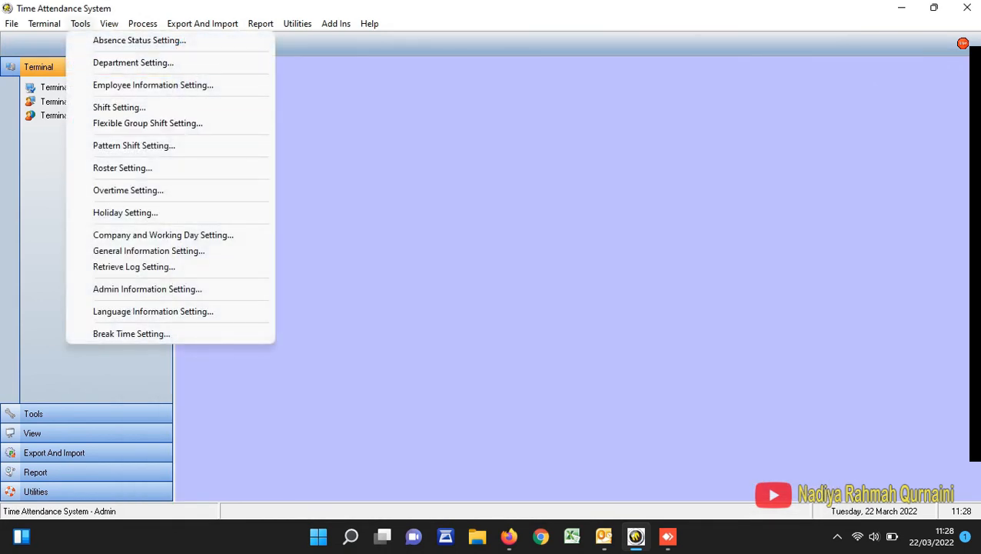
{"action": "left_click", "coordinate": [133, 145]}
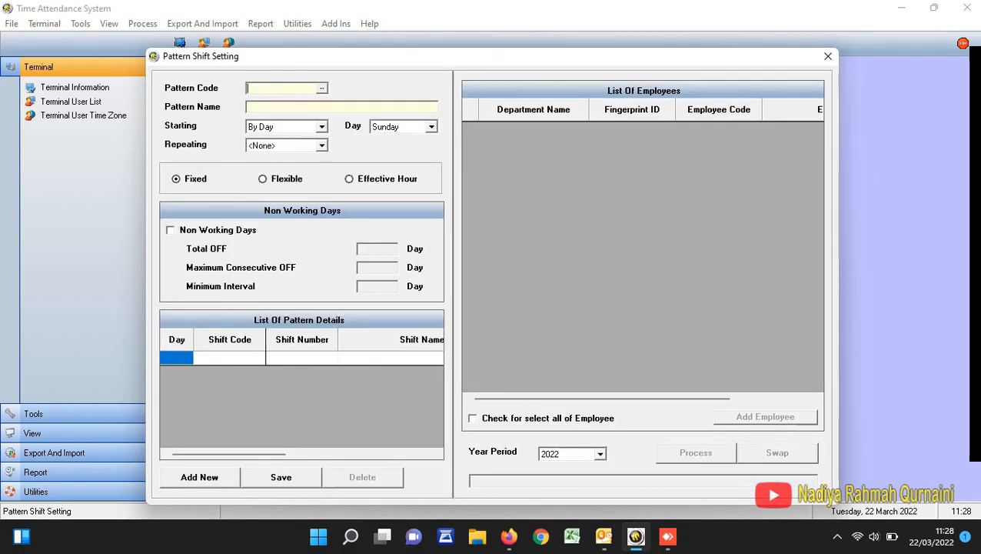
{"action": "left_click", "coordinate": [323, 88]}
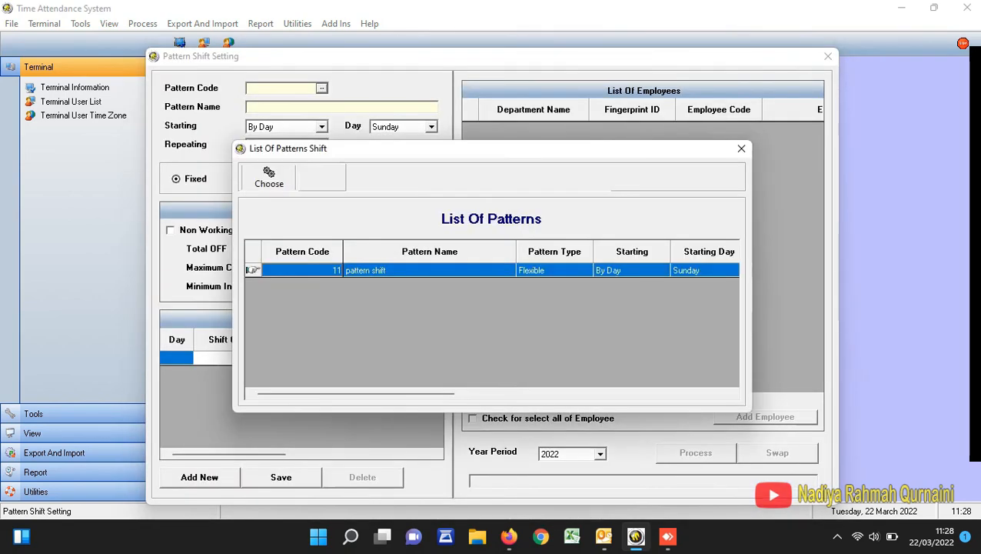
{"action": "double_click", "coordinate": [366, 270]}
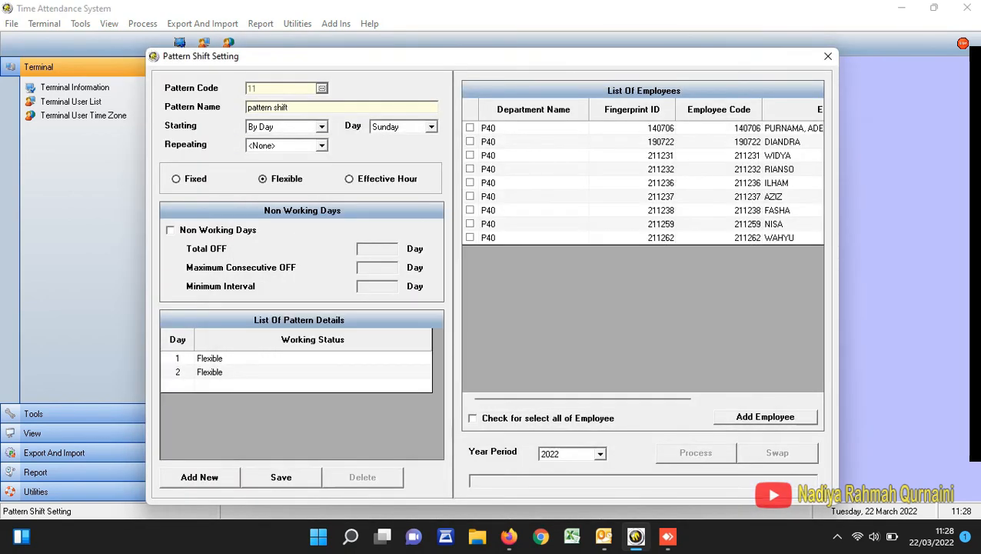
{"action": "left_click_drag", "start_coordinate": [582, 399], "coordinate": [703, 399]}
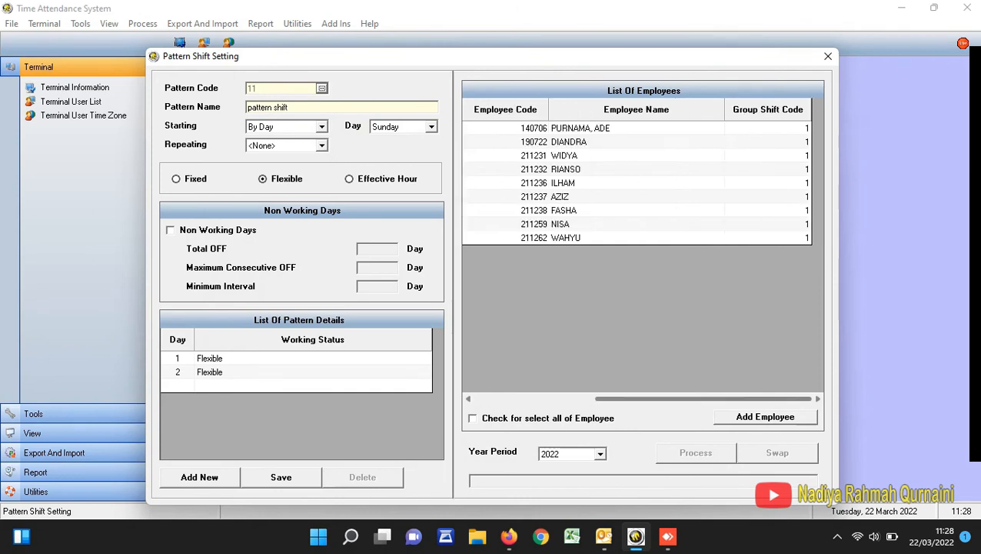
{"action": "left_click", "coordinate": [828, 57]}
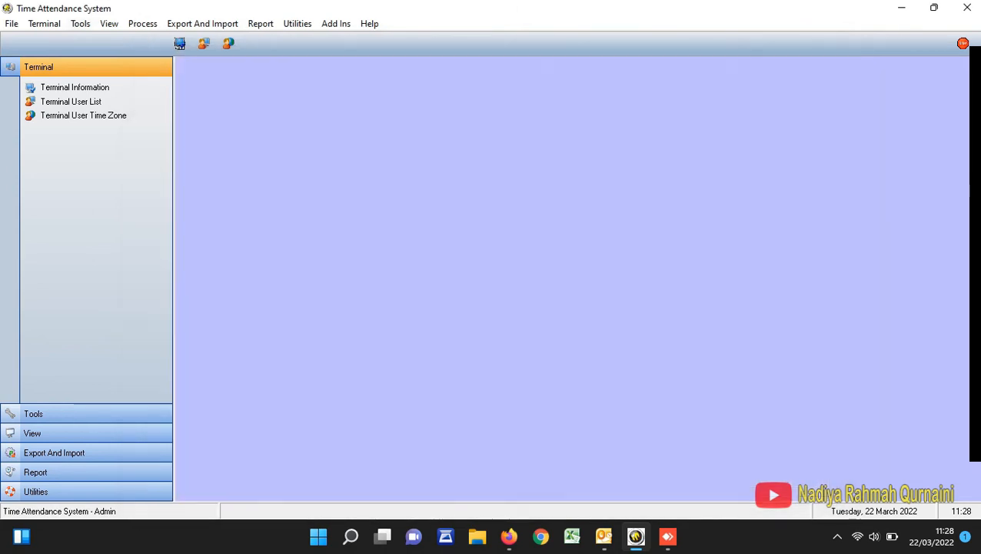
- Review the retrieve log method in the Retrieve Log Setting and exit the attendance software
{"action": "left_click", "coordinate": [80, 24]}
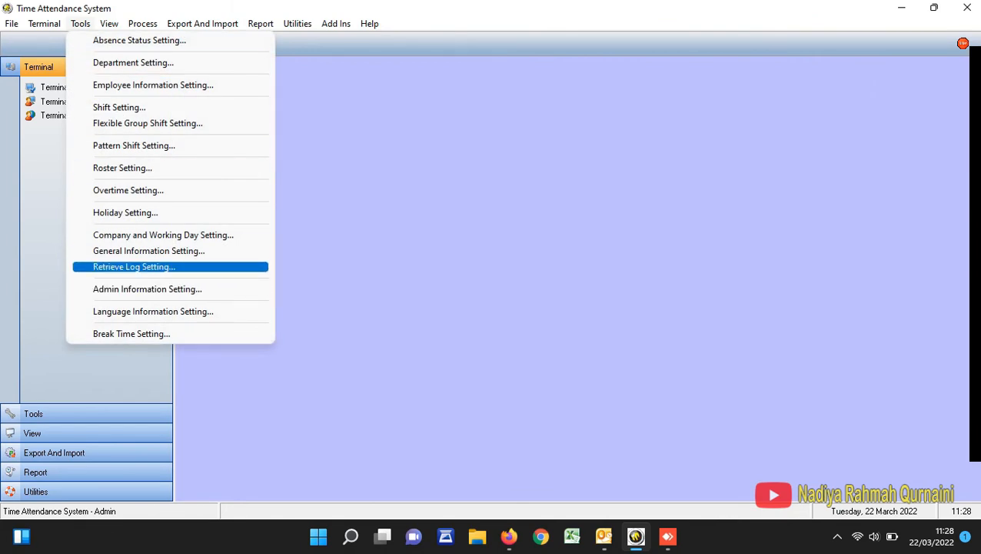
{"action": "key", "text": "Return"}
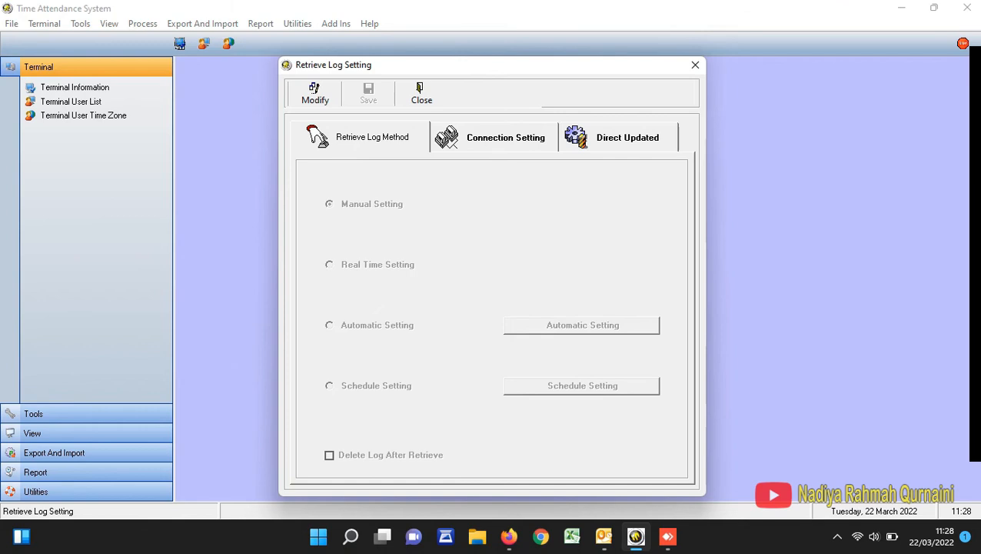
{"action": "left_click", "coordinate": [421, 94]}
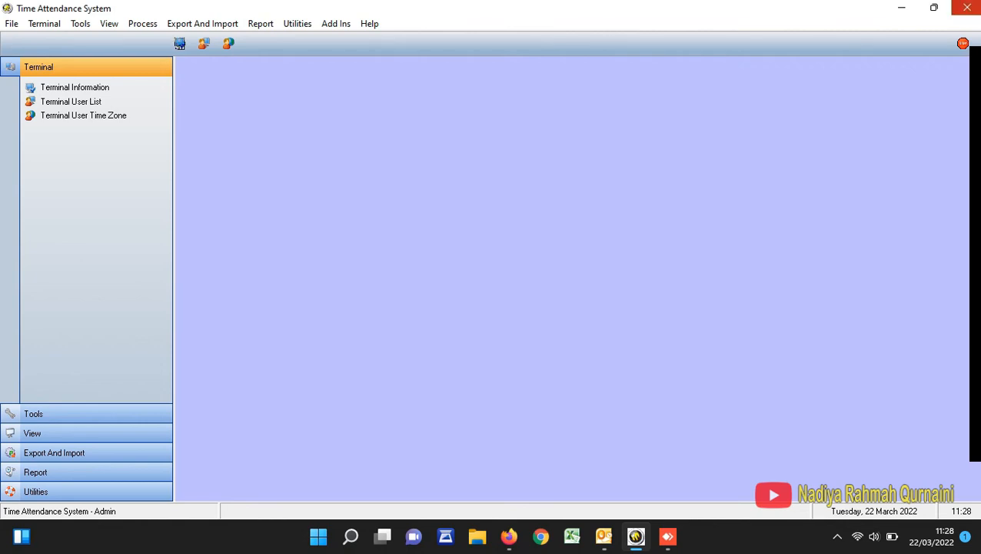
{"action": "left_click", "coordinate": [967, 8]}
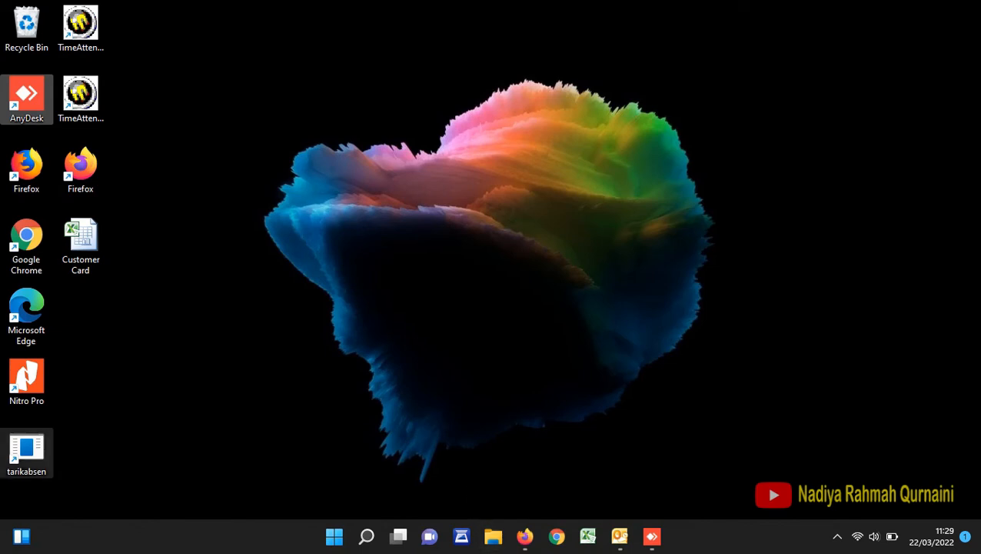
- Go to the file location of the tarikabsen desktop shortcut and open the hrd configuration file for editing
{"action": "right_click", "coordinate": [43, 462]}
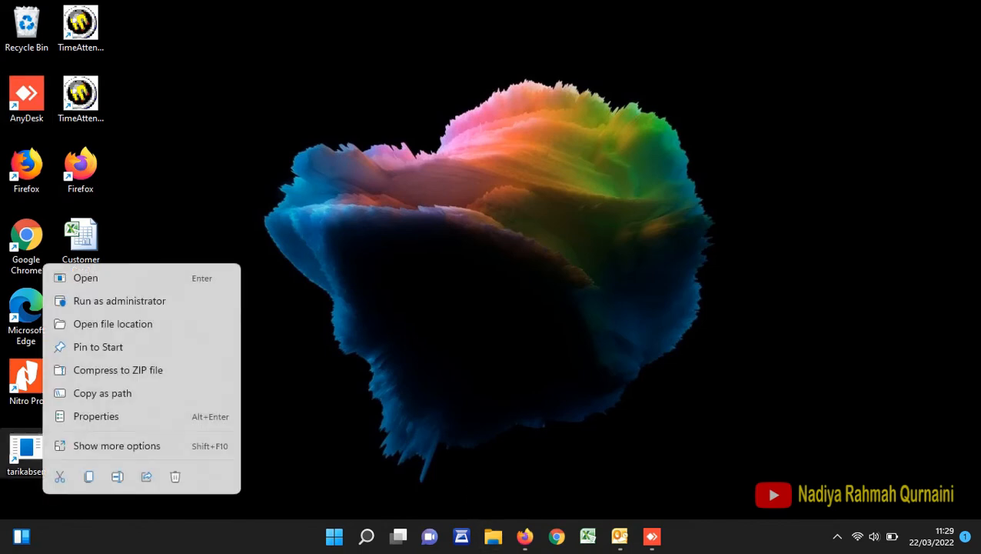
{"action": "left_click", "coordinate": [72, 323]}
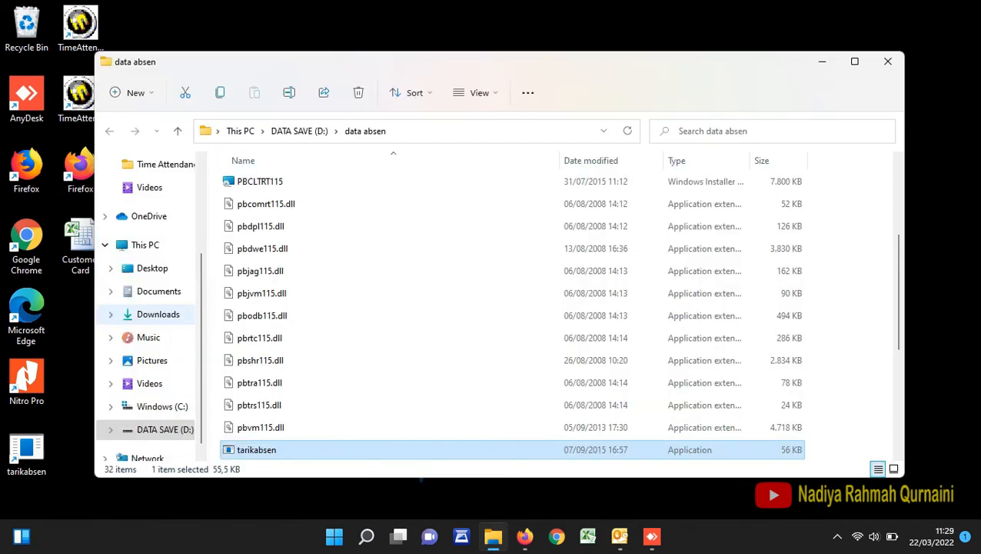
{"action": "scroll", "coordinate": [461, 317], "scroll_direction": "up", "scroll_amount": 3}
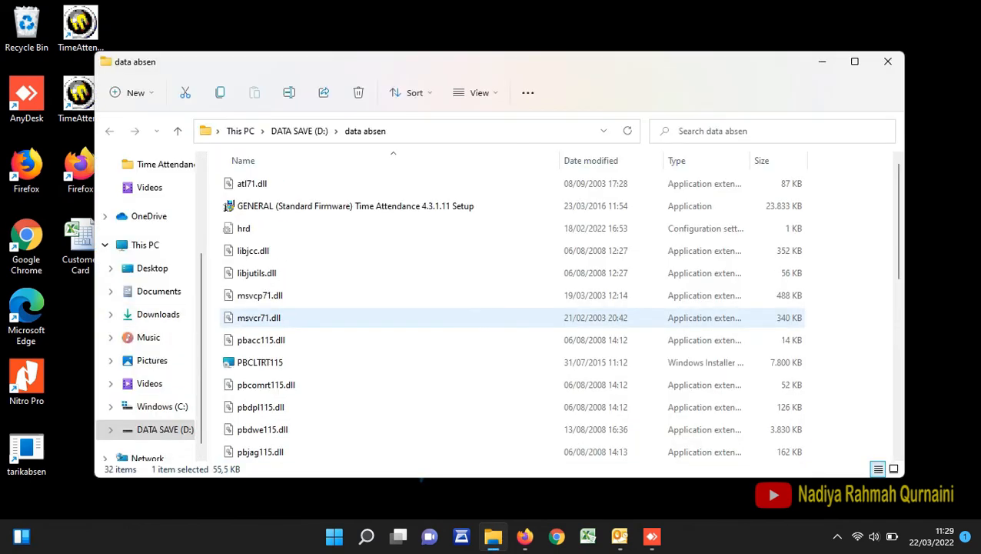
{"action": "right_click", "coordinate": [252, 230]}
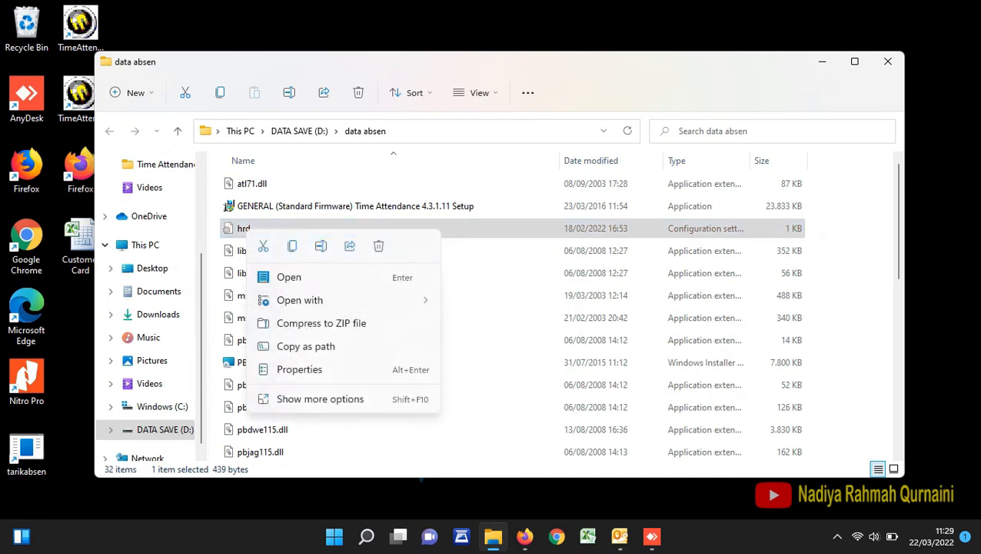
{"action": "left_click", "coordinate": [327, 399]}
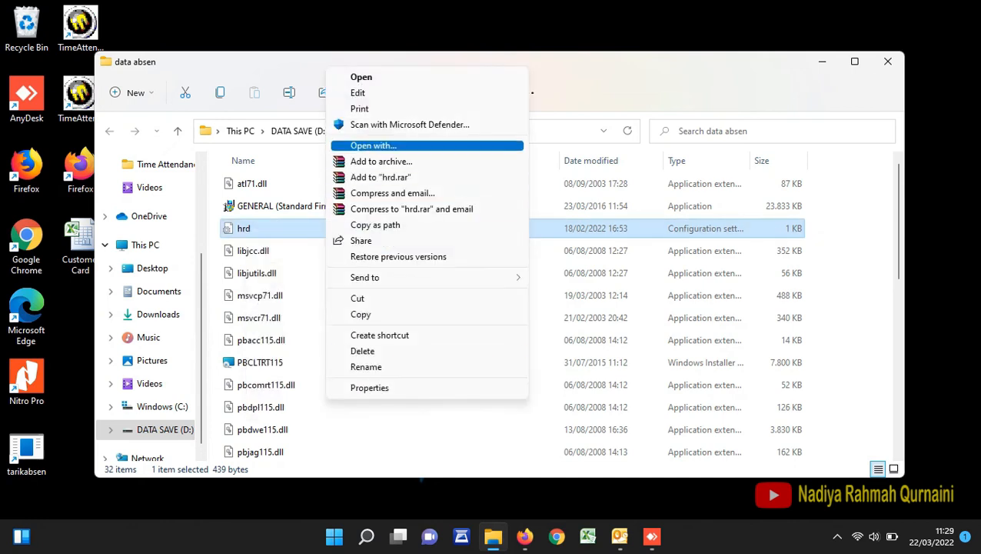
{"action": "left_click", "coordinate": [358, 93]}
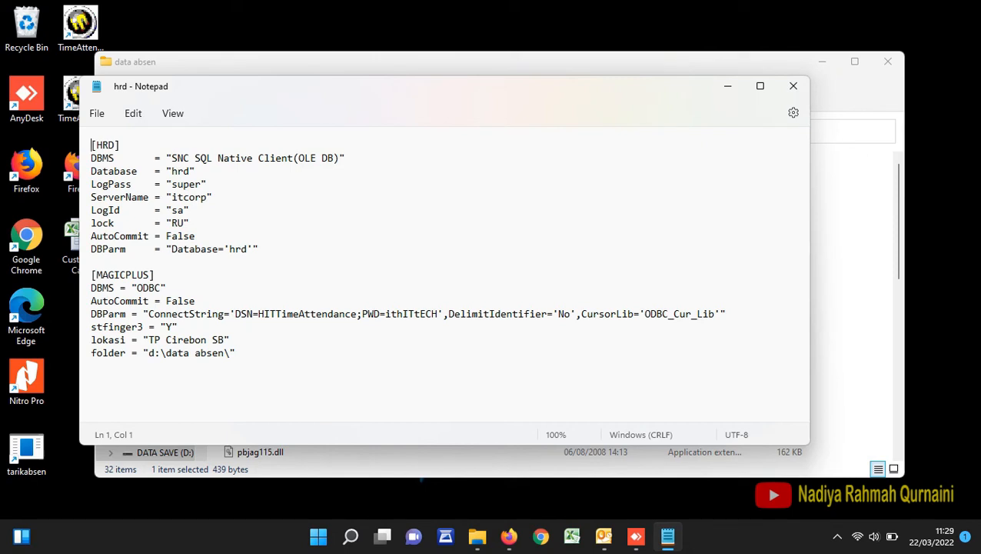
- Set the lokasi value in the hrd file to P40, save it, and close the file and its folder
{"action": "left_click_drag", "start_coordinate": [148, 339], "coordinate": [223, 339]}
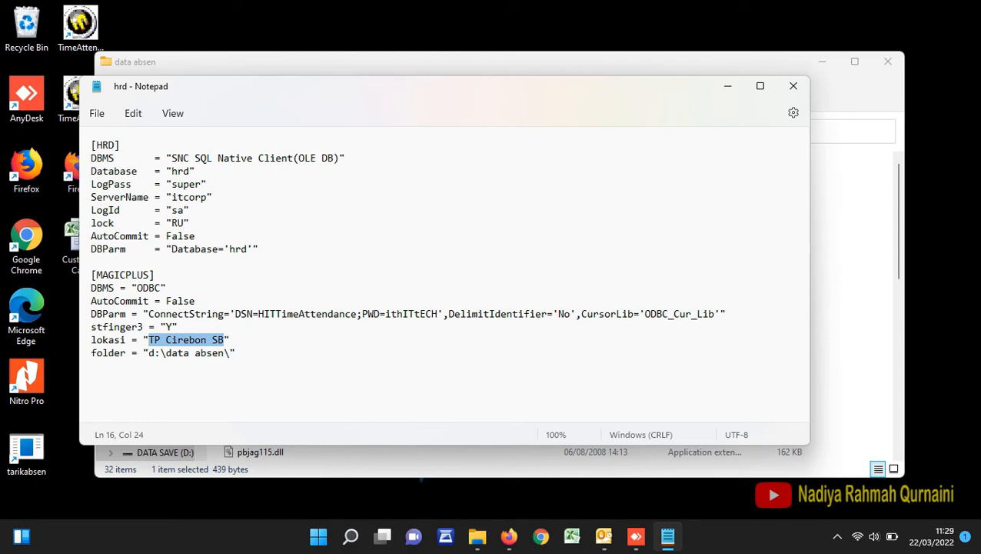
{"action": "type", "text": "P40"}
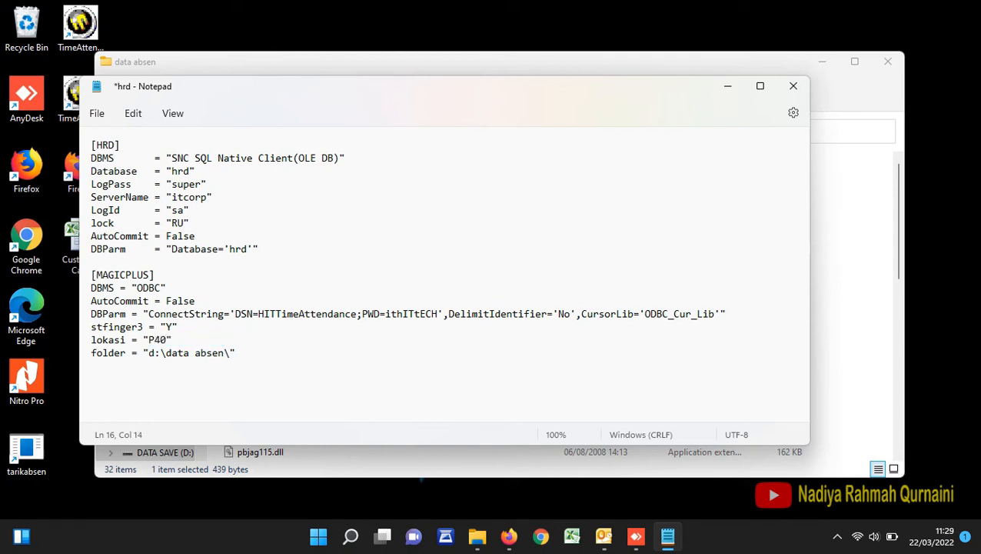
{"action": "key", "text": "ctrl+s"}
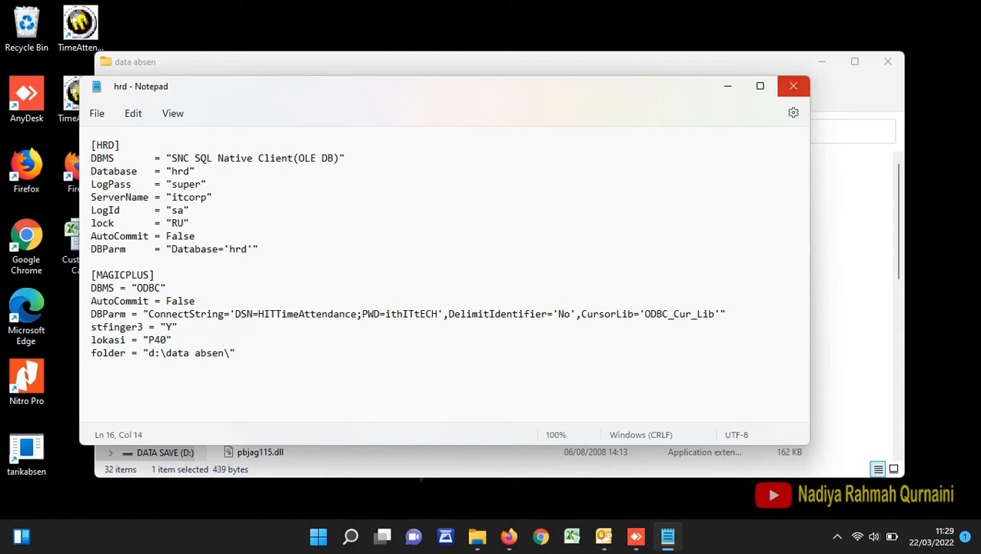
{"action": "left_click", "coordinate": [793, 85]}
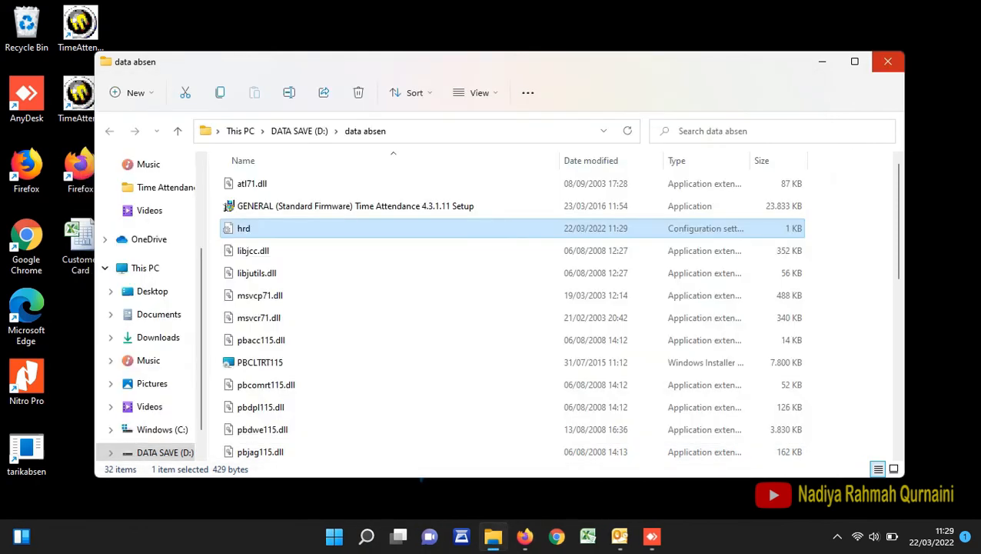
{"action": "left_click", "coordinate": [888, 62]}
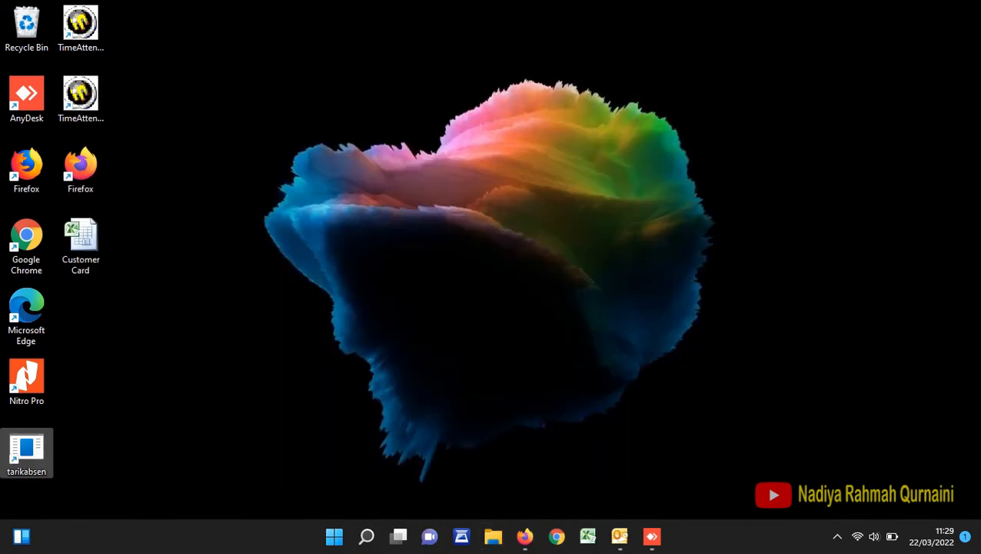
- Launch the attendance log retrieval program, retrieve the logs of terminal P40, and review the retrieved records
{"action": "double_click", "coordinate": [81, 95]}
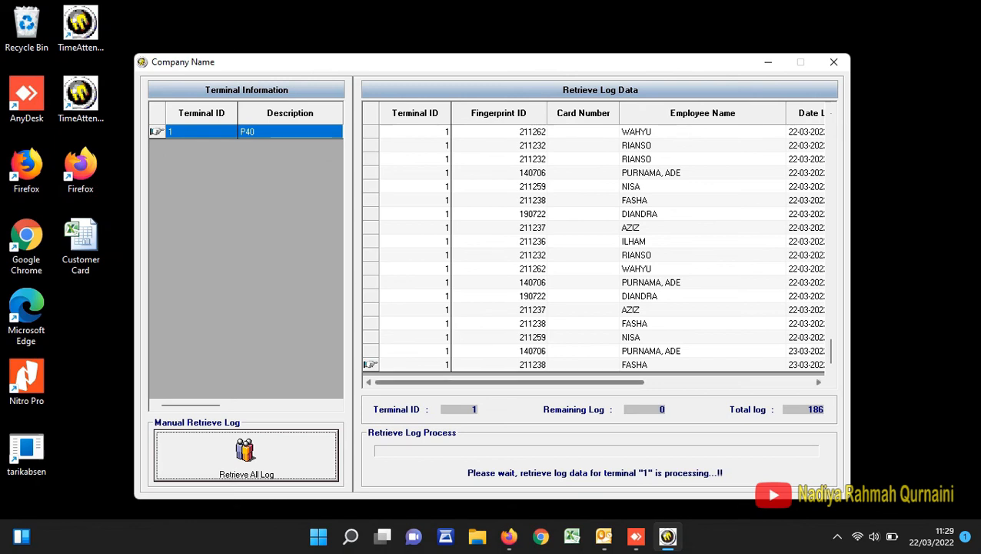
{"action": "left_click_drag", "start_coordinate": [509, 382], "coordinate": [678, 383]}
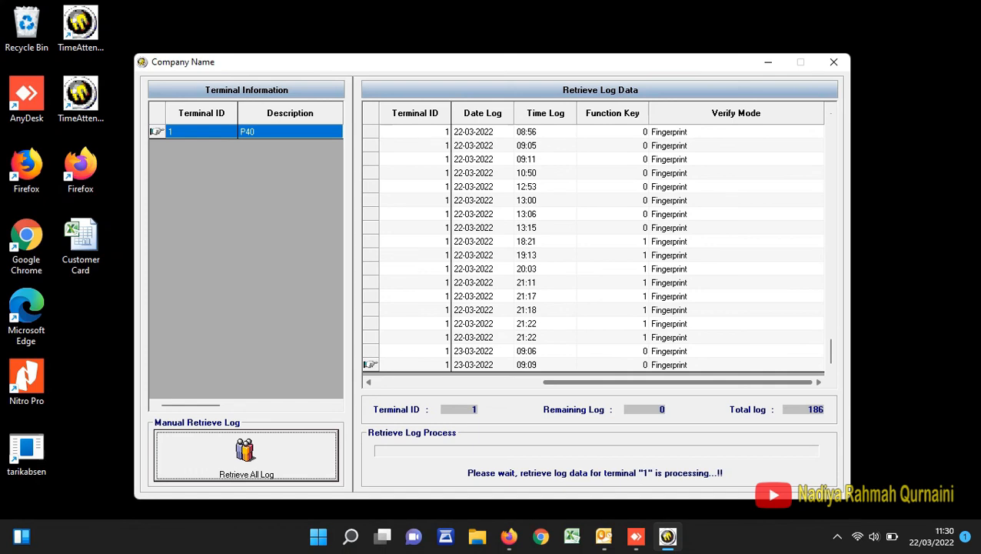
{"action": "left_click_drag", "start_coordinate": [678, 383], "coordinate": [508, 382]}
{"action": "scroll", "coordinate": [553, 308], "scroll_direction": "up", "scroll_amount": 3}
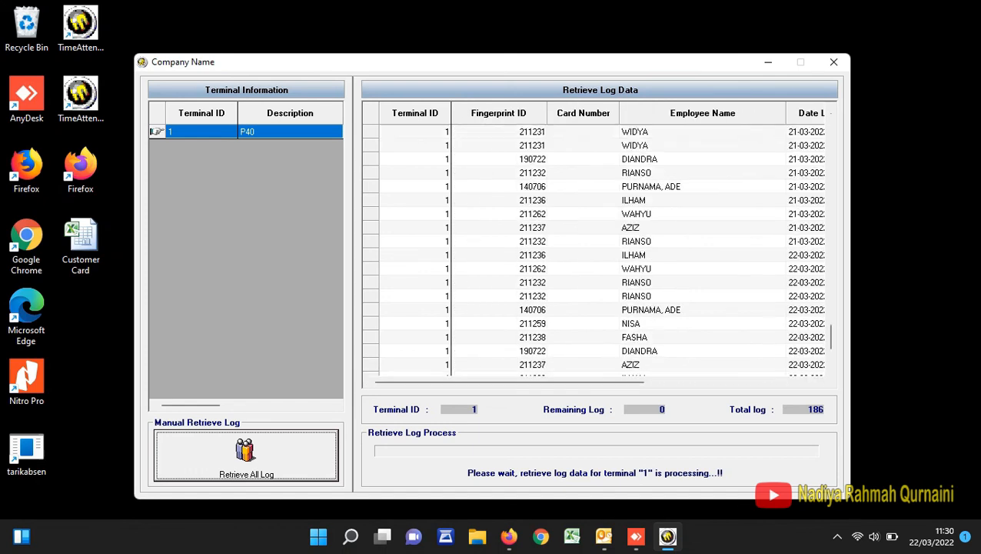
{"action": "scroll", "coordinate": [600, 247], "scroll_direction": "up", "scroll_amount": 20}
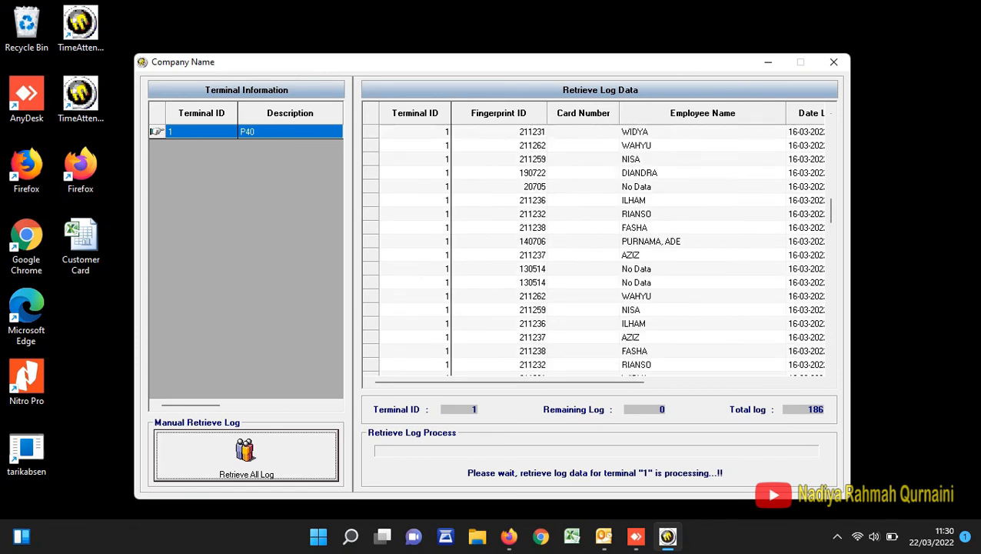
{"action": "scroll", "coordinate": [600, 246], "scroll_direction": "up", "scroll_amount": 15}
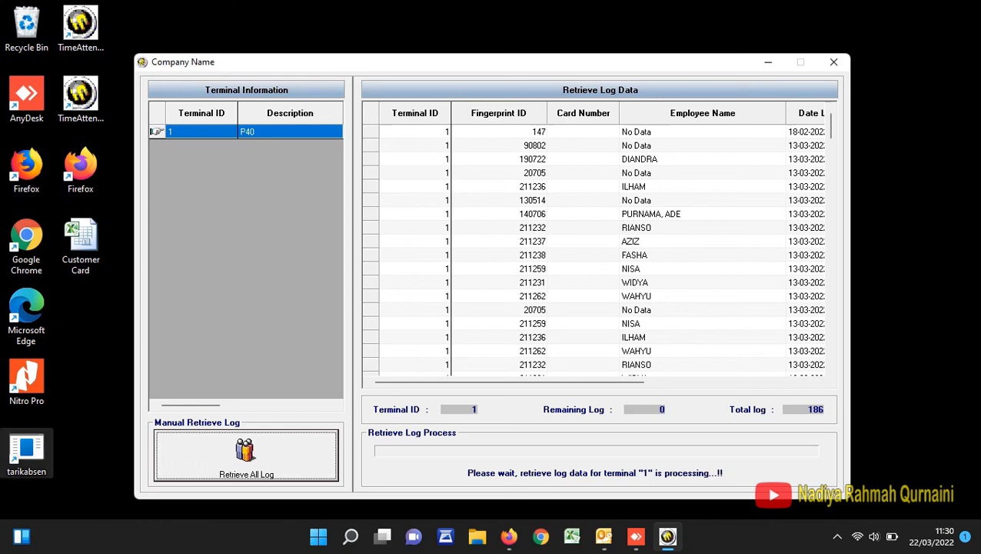
- Launch tarikabsen, close the log retrieval window, and transfer location P40's attendance data for 01/03/2022 to 22/03/2022
{"action": "double_click", "coordinate": [26, 452]}
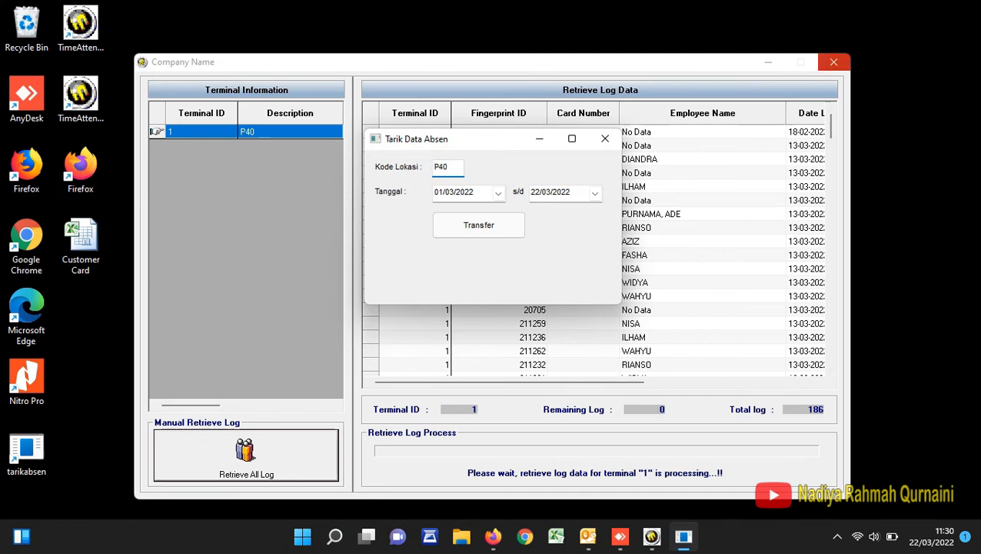
{"action": "left_click", "coordinate": [835, 62]}
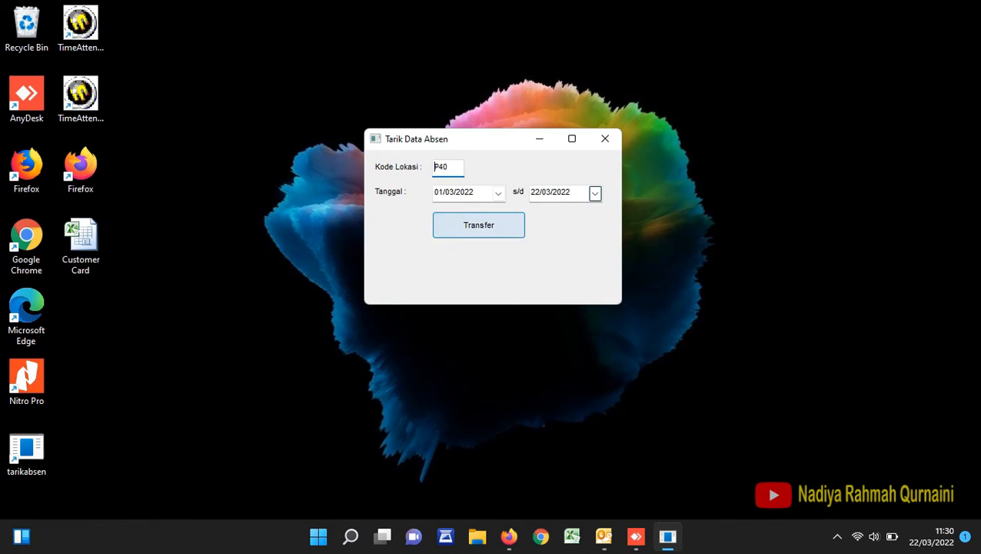
{"action": "left_click", "coordinate": [478, 225]}
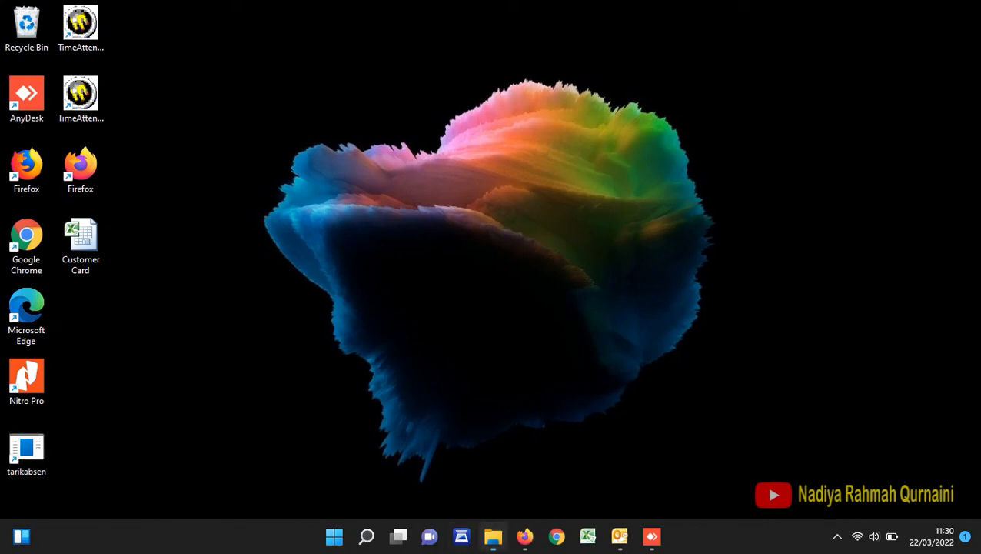
- Open the data absen folder on the DATA SAVE (D:) drive in File Explorer and sort its files by newest modification date
{"action": "left_click", "coordinate": [493, 536]}
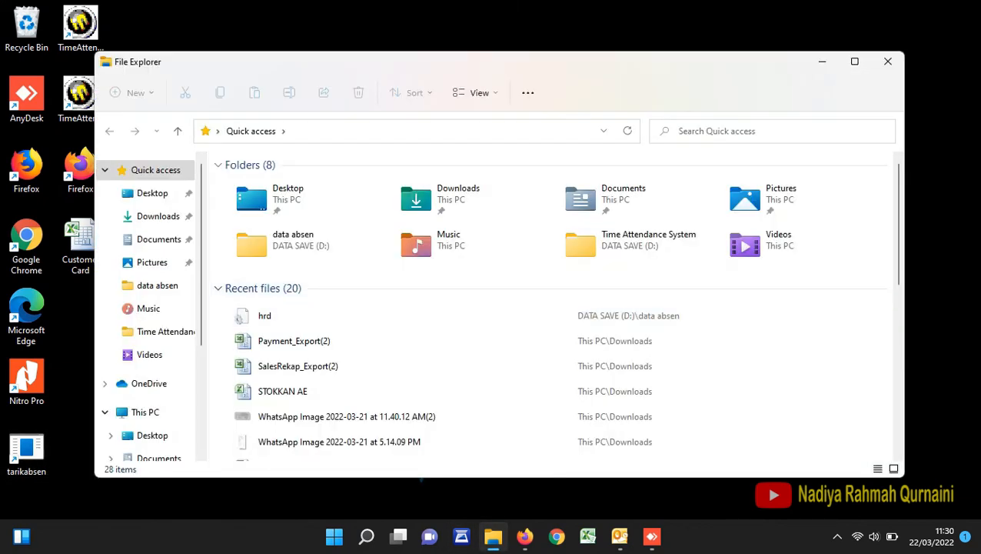
{"action": "scroll", "coordinate": [146, 385], "scroll_direction": "down", "scroll_amount": 5}
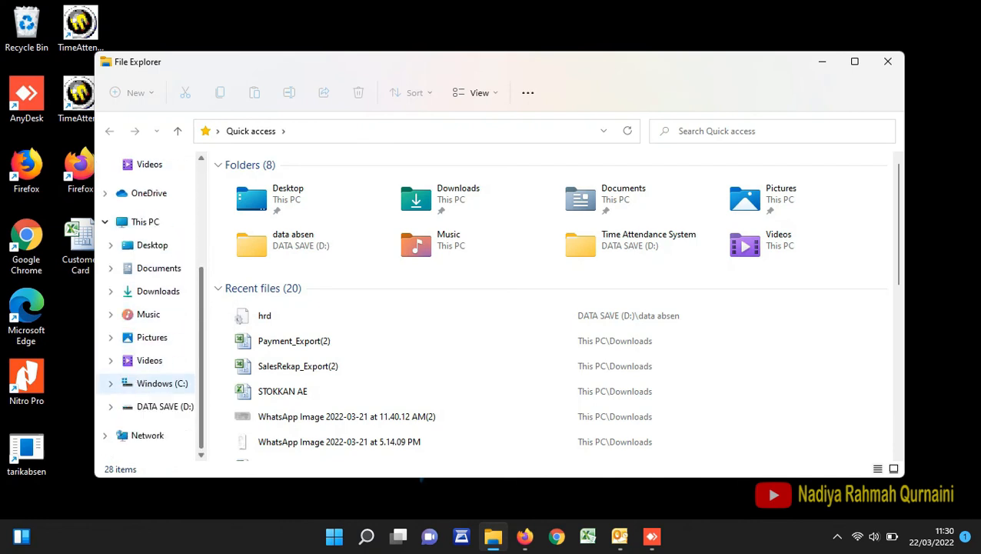
{"action": "left_click", "coordinate": [162, 407]}
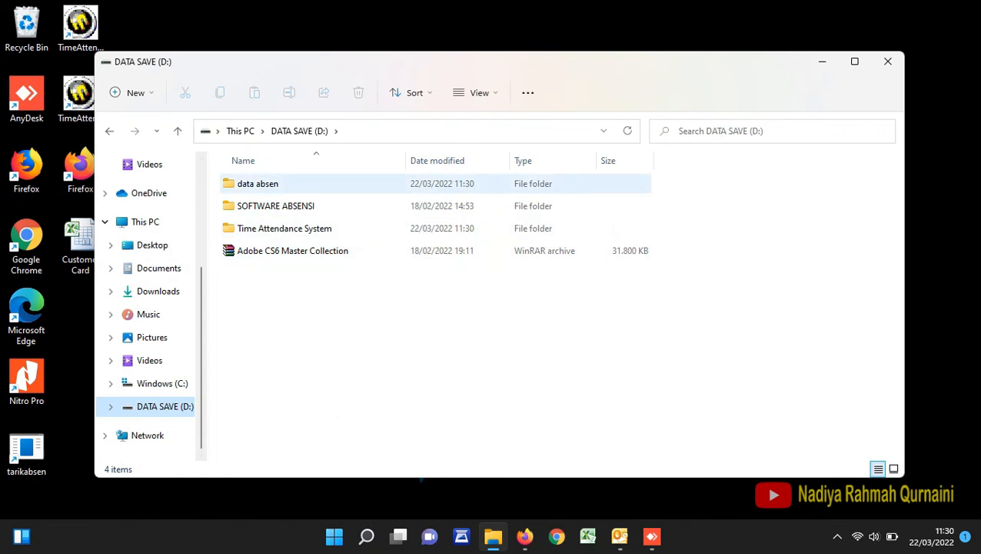
{"action": "double_click", "coordinate": [258, 183]}
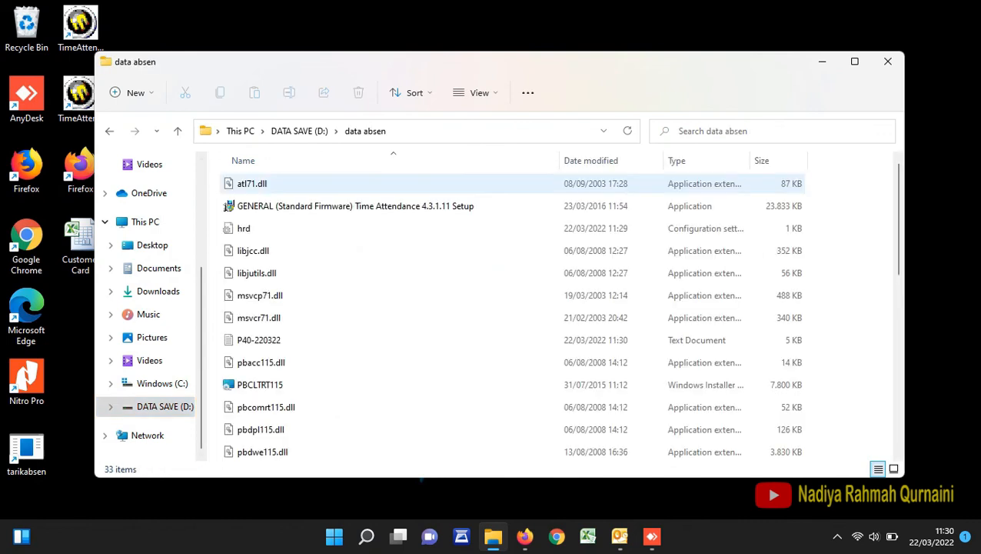
{"action": "right_click", "coordinate": [245, 229]}
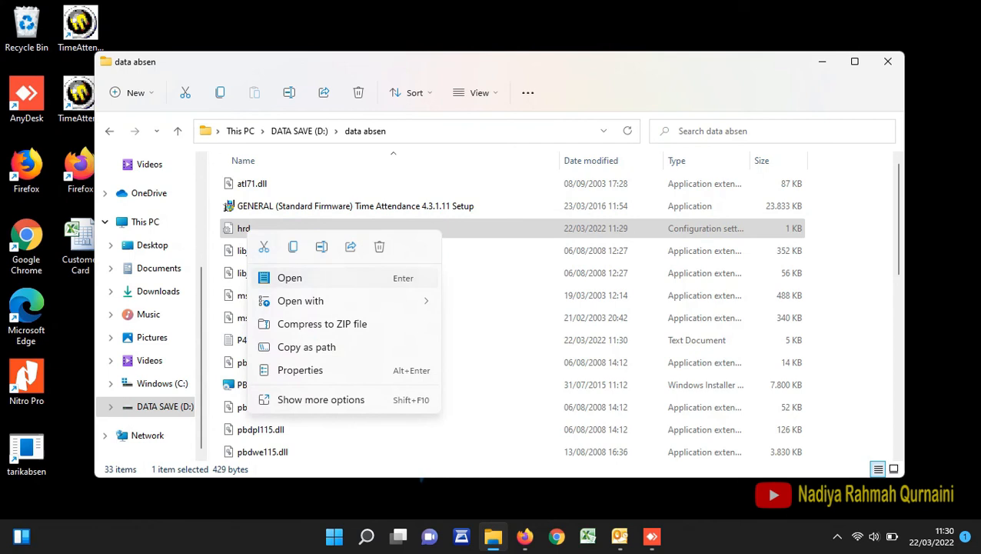
{"action": "left_click", "coordinate": [607, 161]}
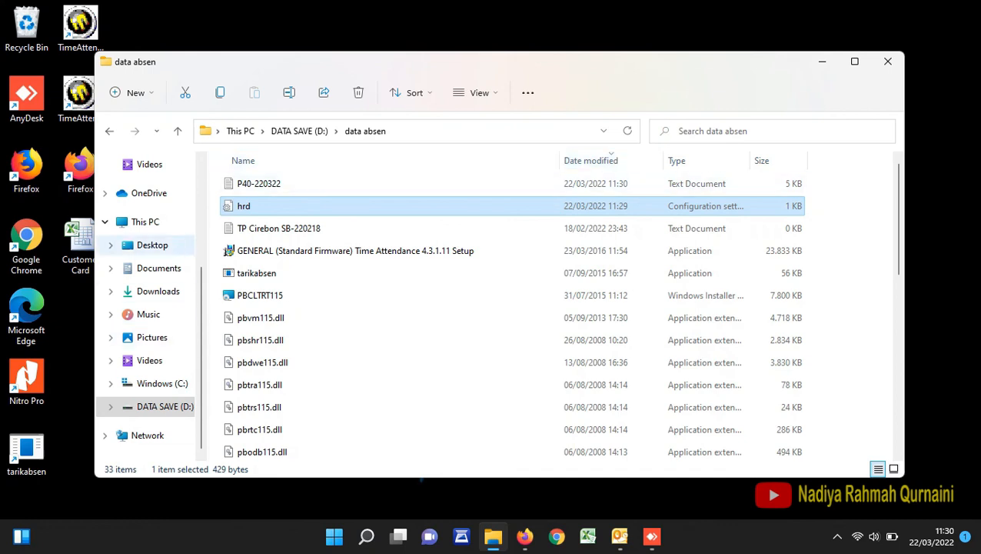
- Pin the data absen folder to Quick access
{"action": "scroll", "coordinate": [146, 307], "scroll_direction": "up", "scroll_amount": 2}
{"action": "scroll", "coordinate": [146, 231], "scroll_direction": "up", "scroll_amount": 2}
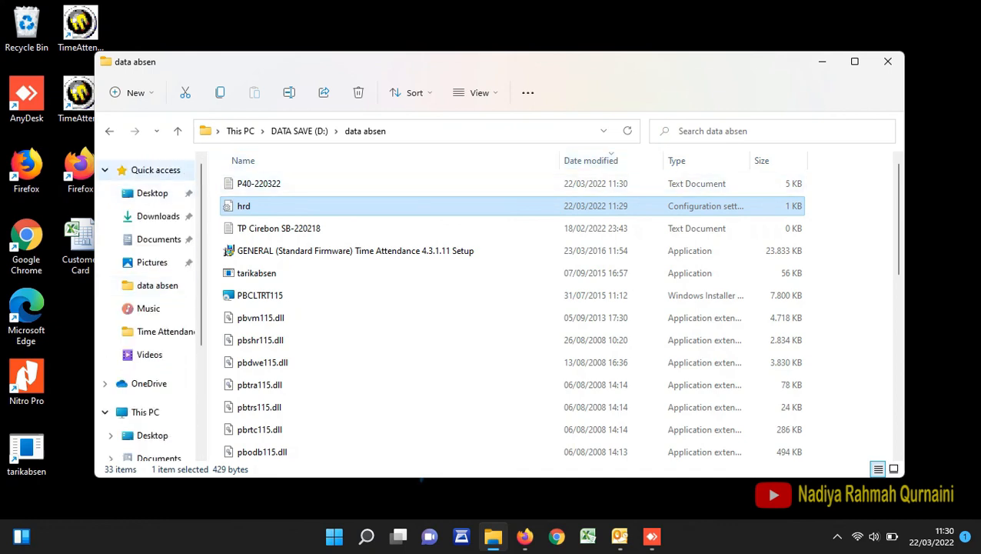
{"action": "right_click", "coordinate": [169, 170]}
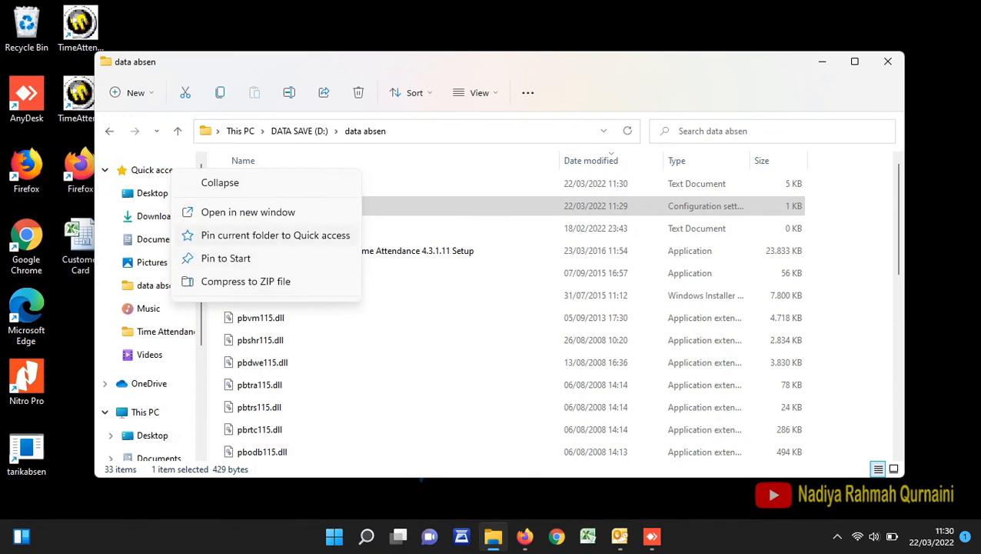
{"action": "left_click", "coordinate": [274, 236]}
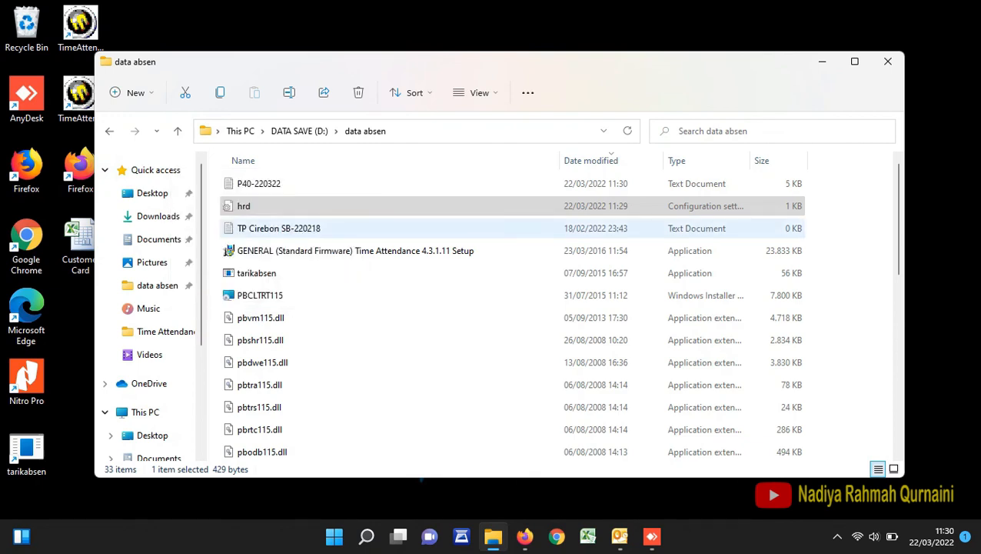
- Open the P40-220322 text file to check the transferred attendance records, and close the file and its folder
{"action": "left_click", "coordinate": [269, 184]}
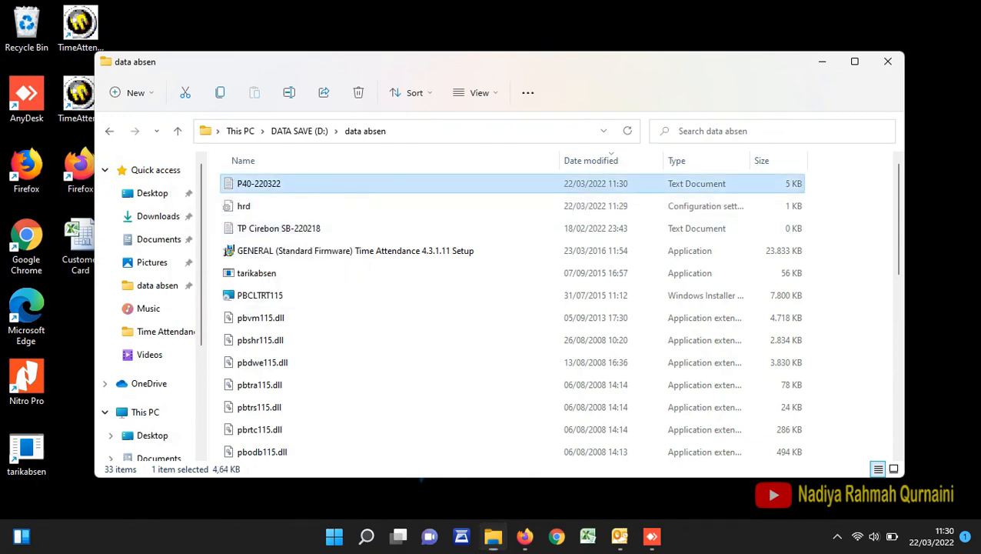
{"action": "double_click", "coordinate": [270, 184]}
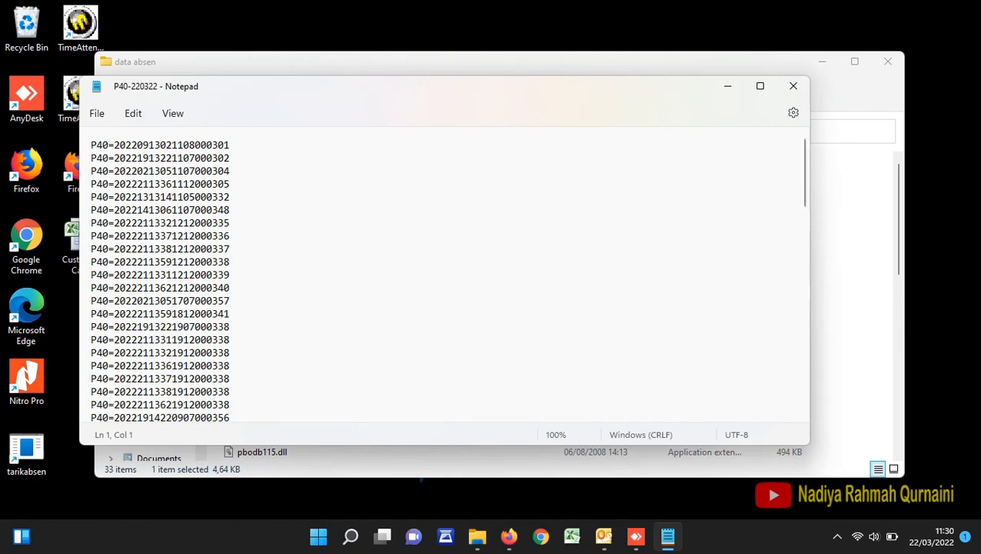
{"action": "left_click", "coordinate": [793, 85]}
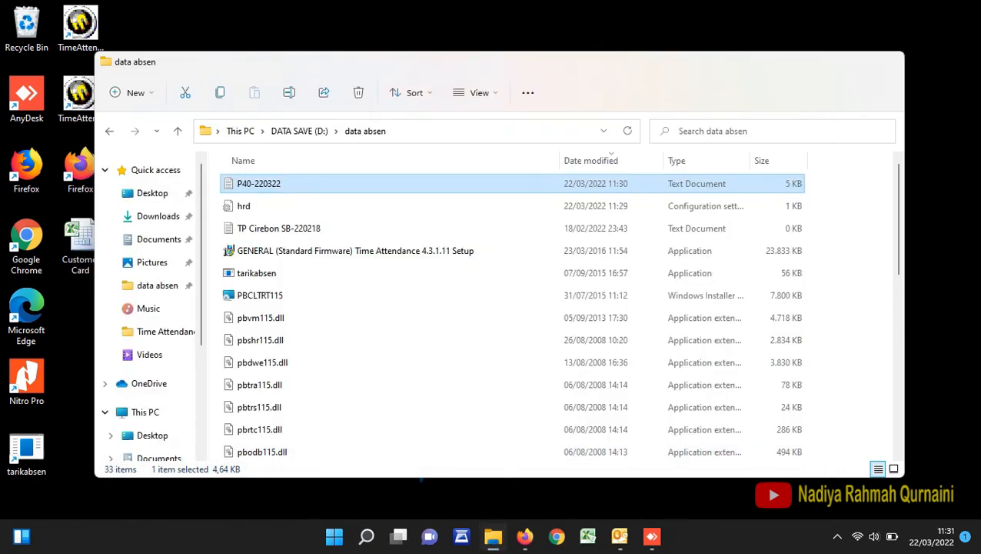
{"action": "left_click", "coordinate": [886, 61]}
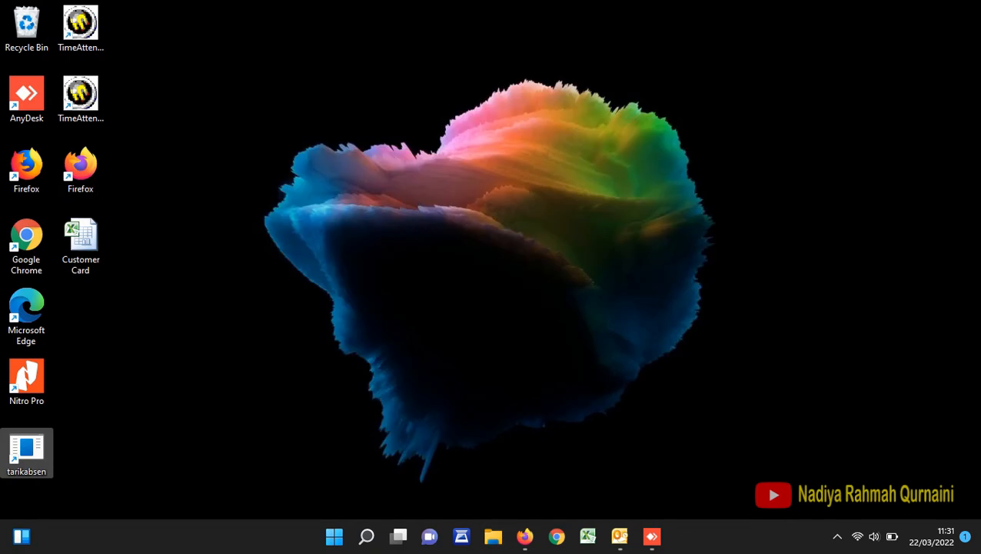